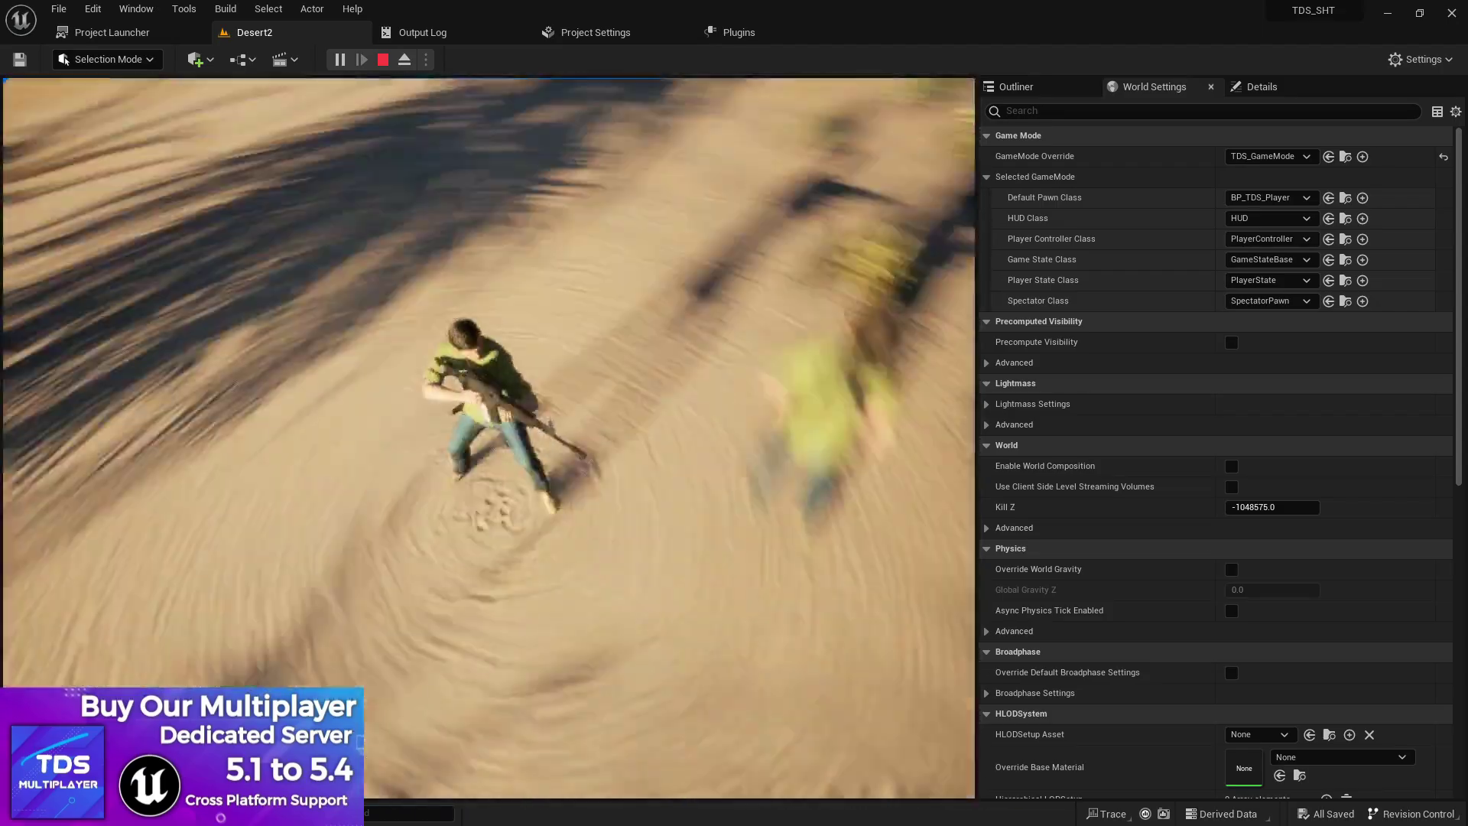
- Stop the play session and display the TDS_Shooter folder's contents without the Level filter
key(Escape)
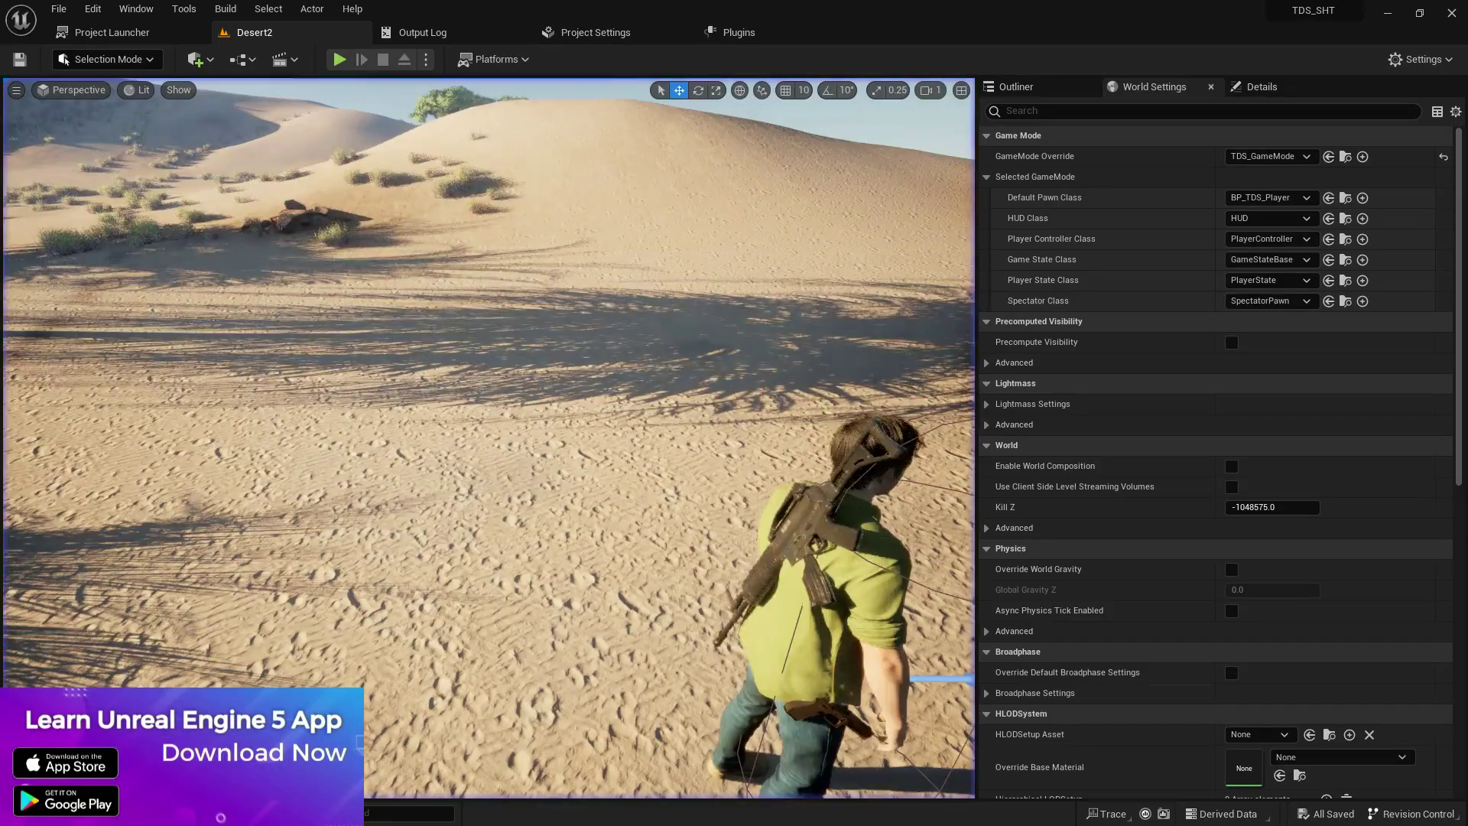
key(ctrl+space)
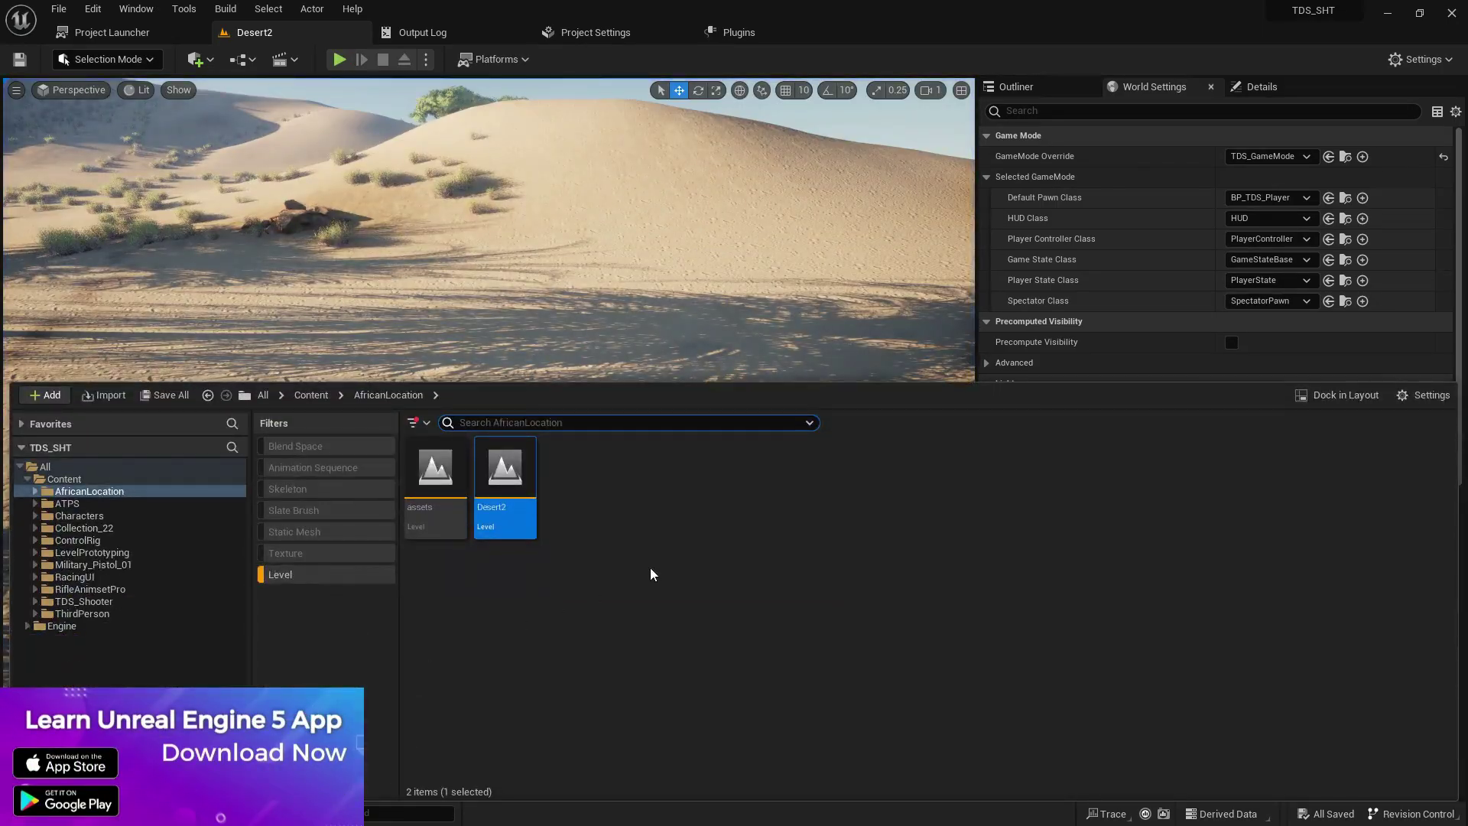
click(286, 575)
double_click(83, 601)
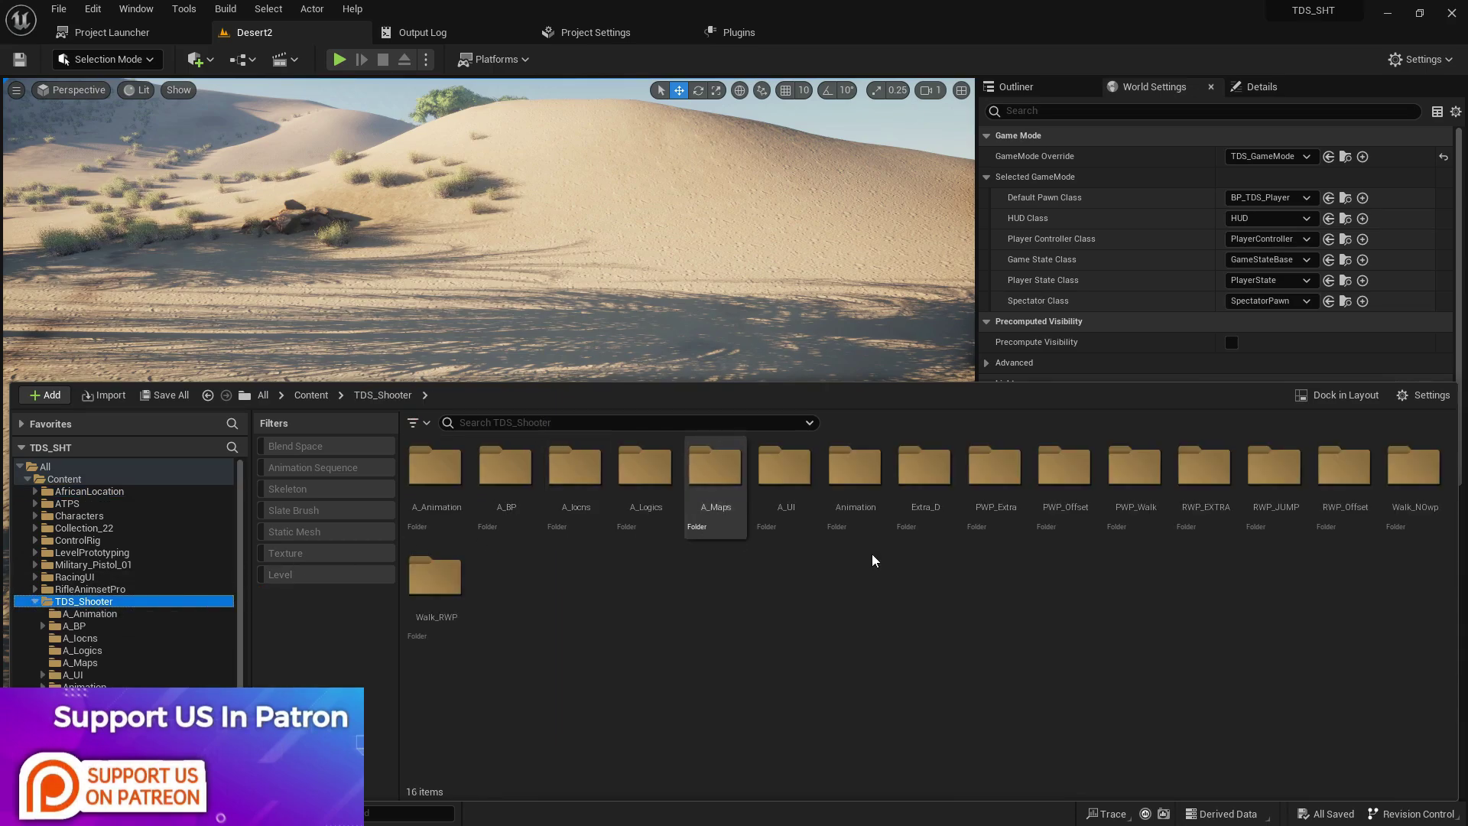
- Look through the TDS_Shooter animation folders and open the RWP_Offset folder
double_click(437, 468)
click(388, 394)
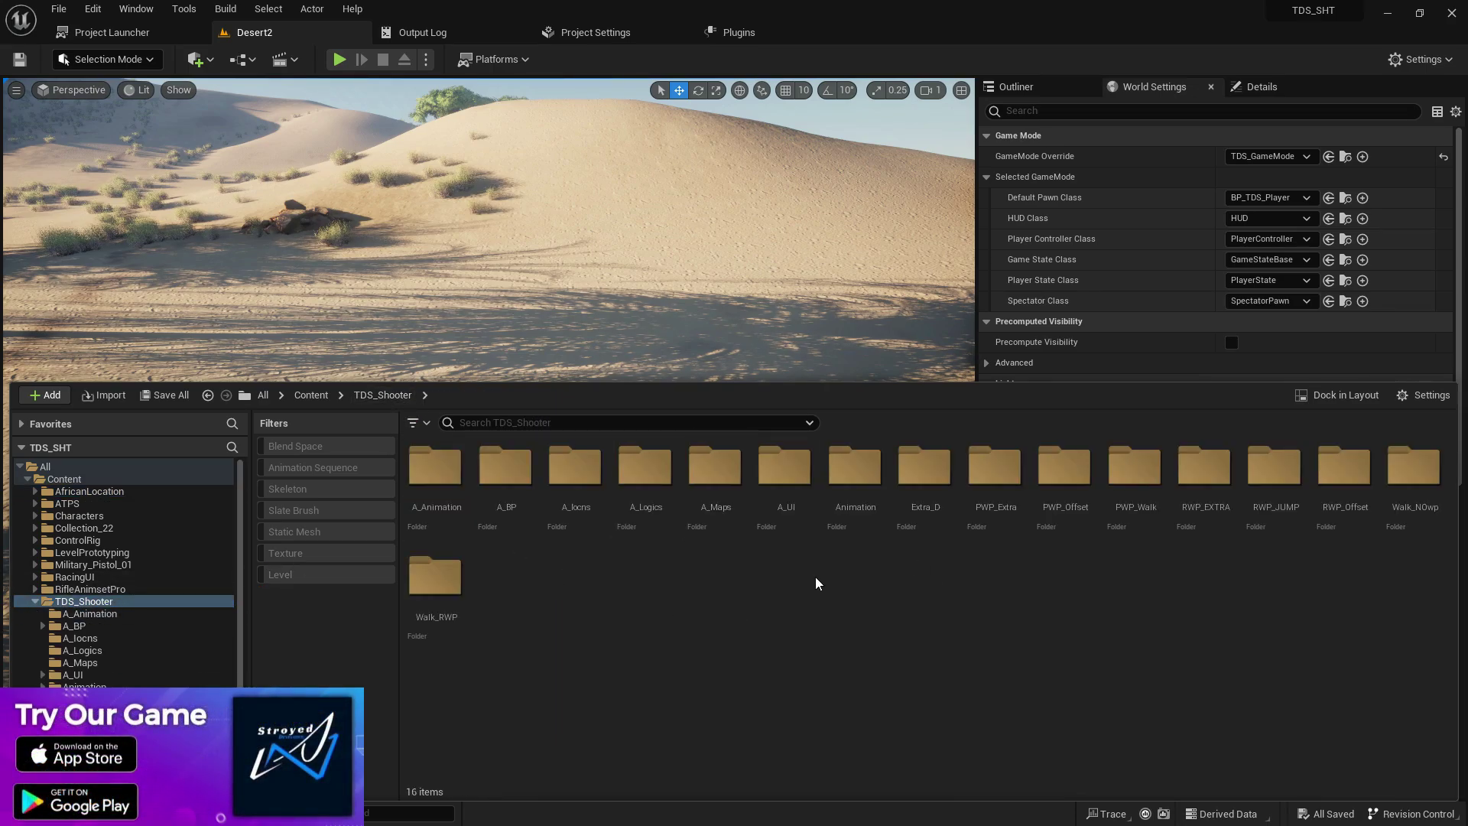
double_click(855, 468)
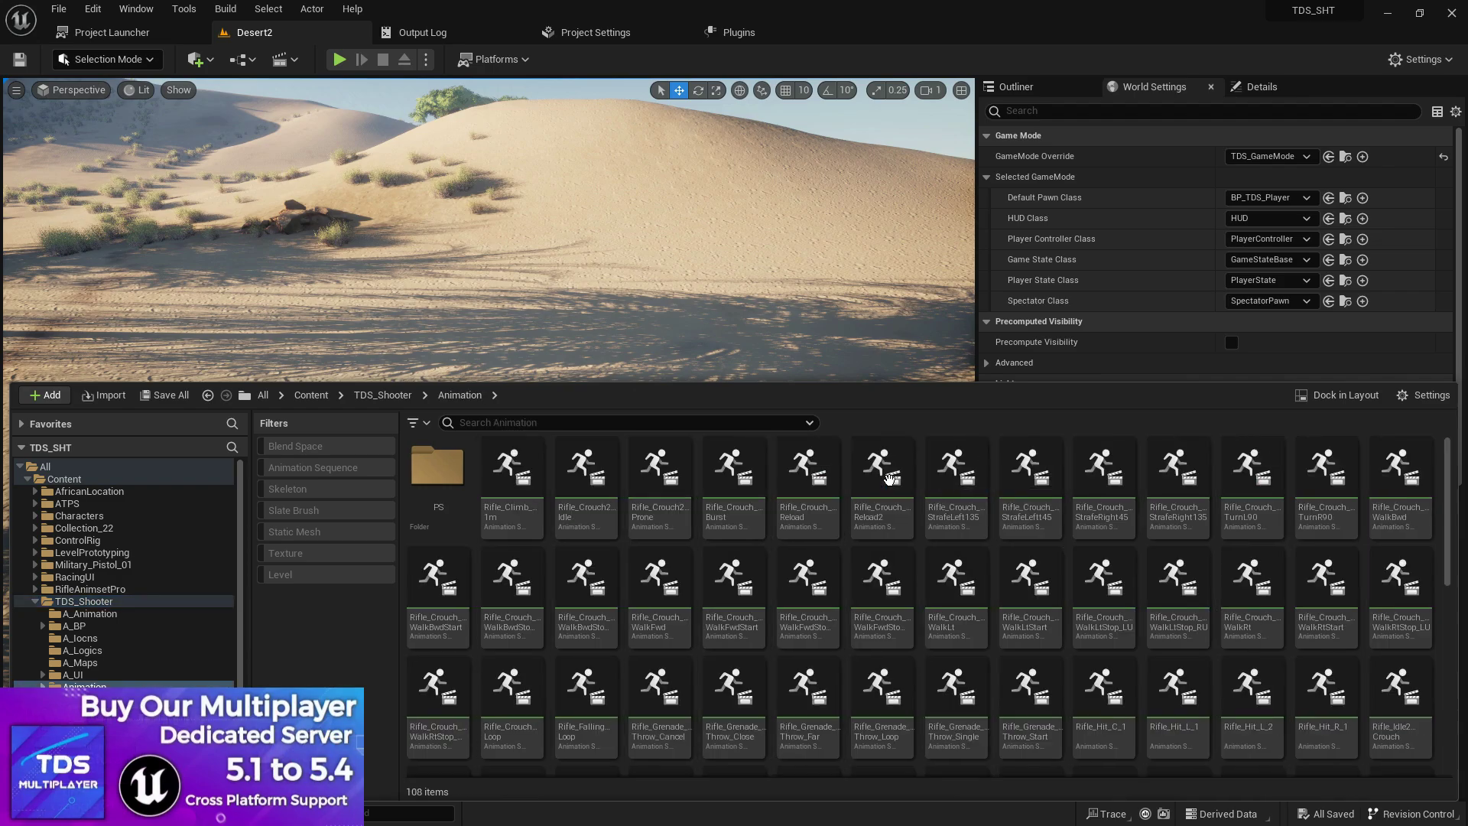
click(382, 395)
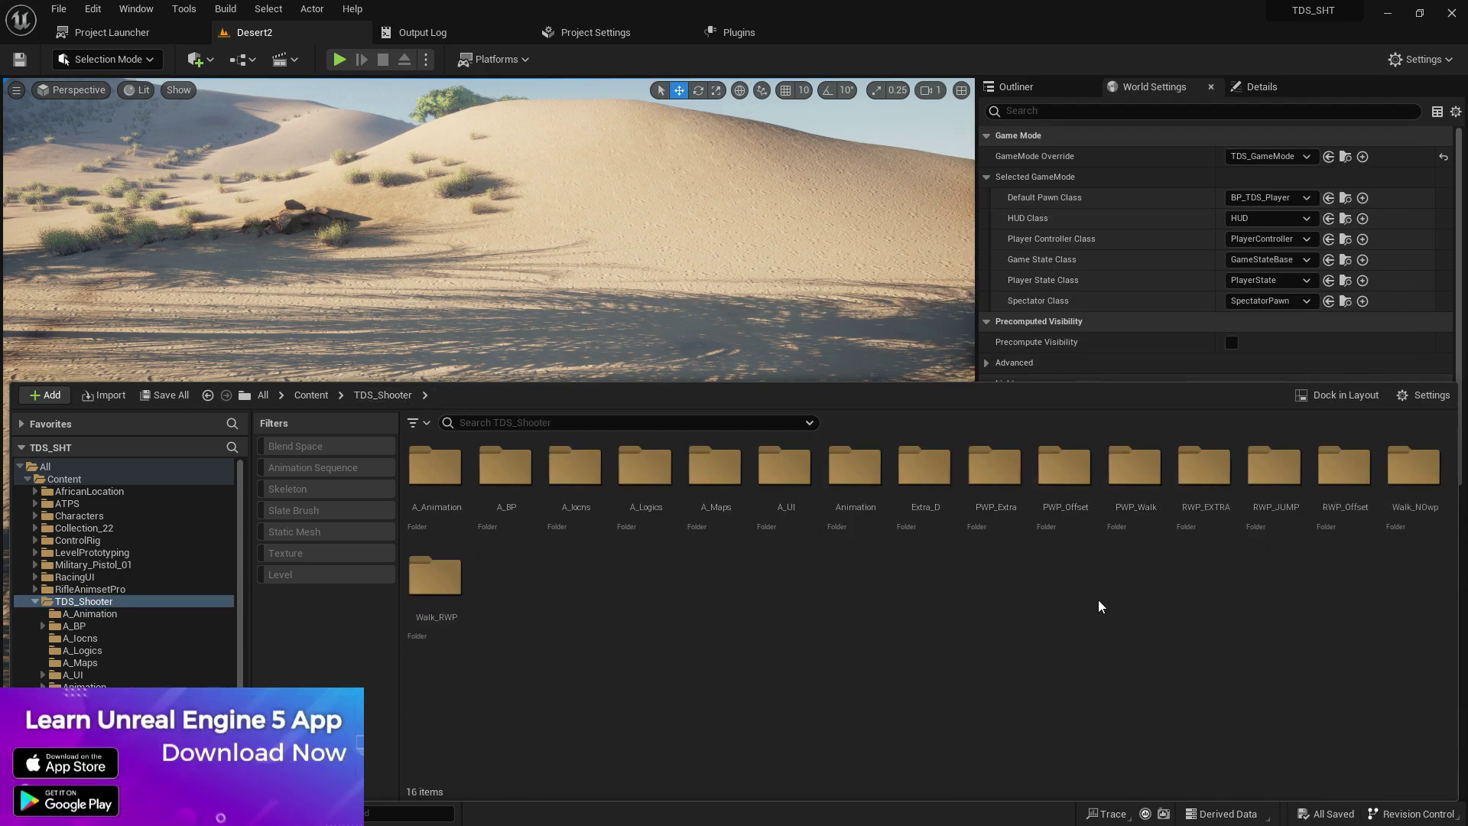
double_click(1344, 468)
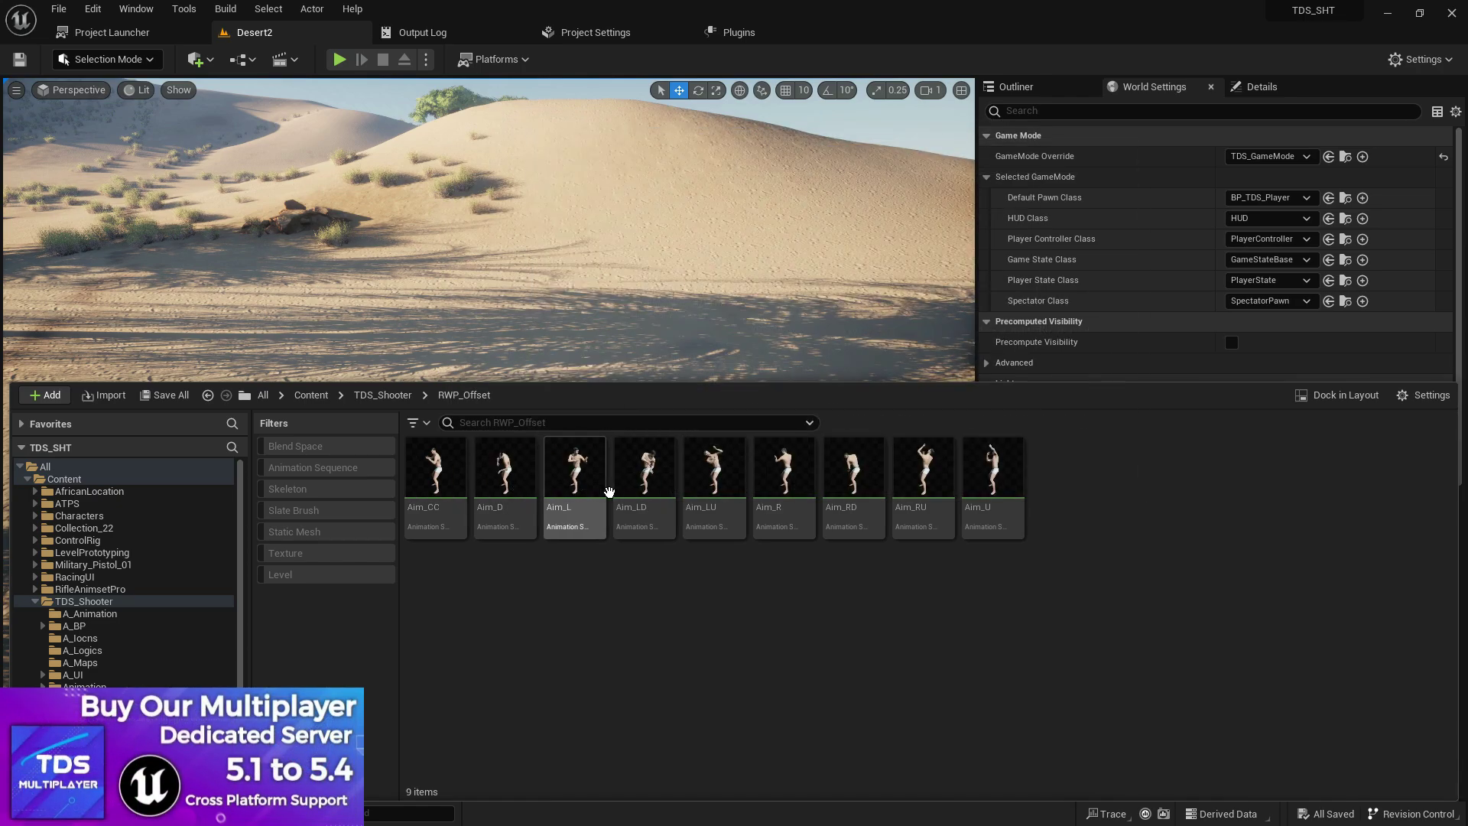
- Look through the aim animation sequences in RWP_Offset, from Aim_L to Aim_U
click(600, 488)
click(646, 477)
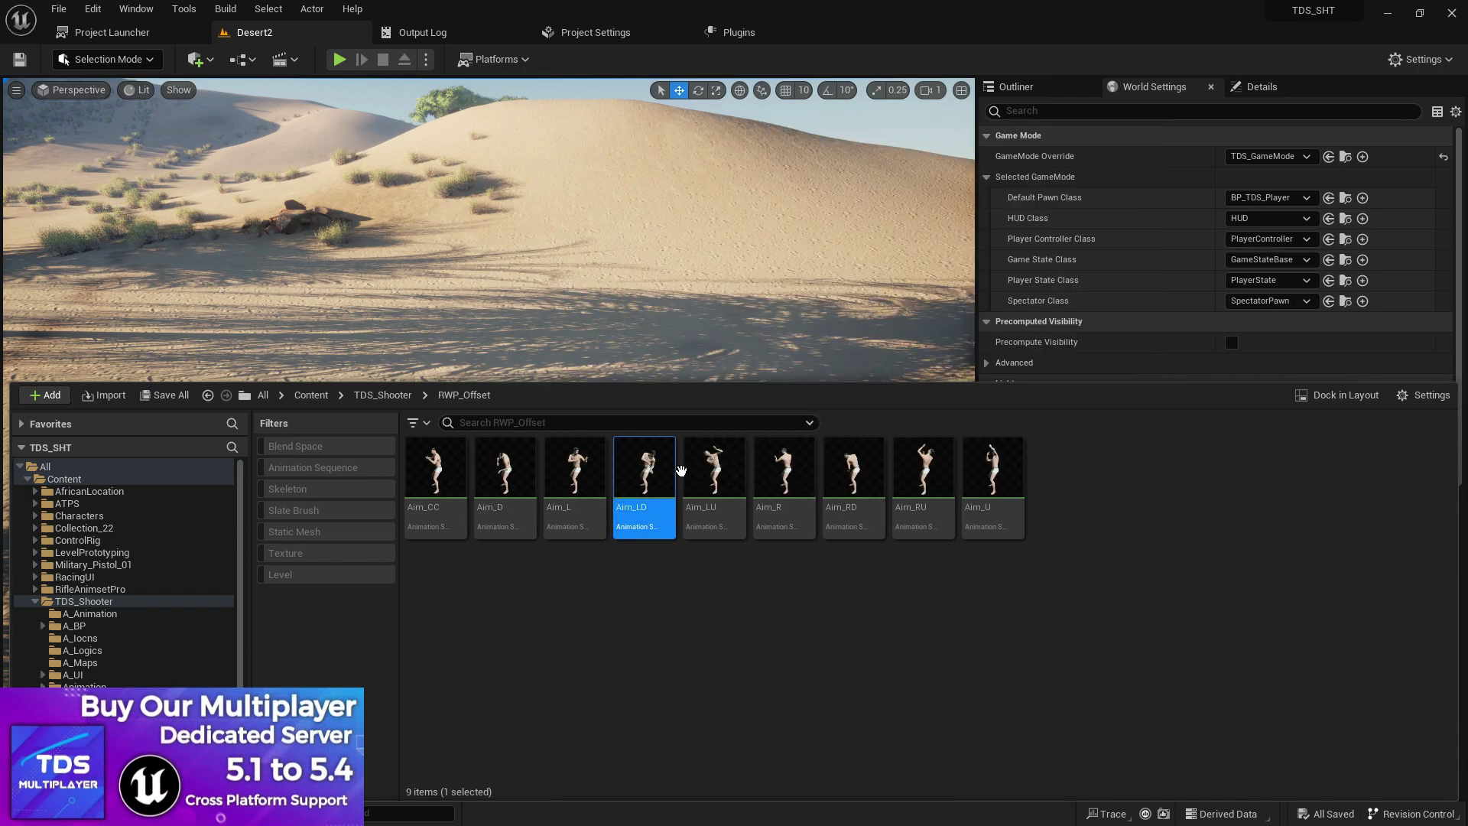
click(719, 478)
click(803, 470)
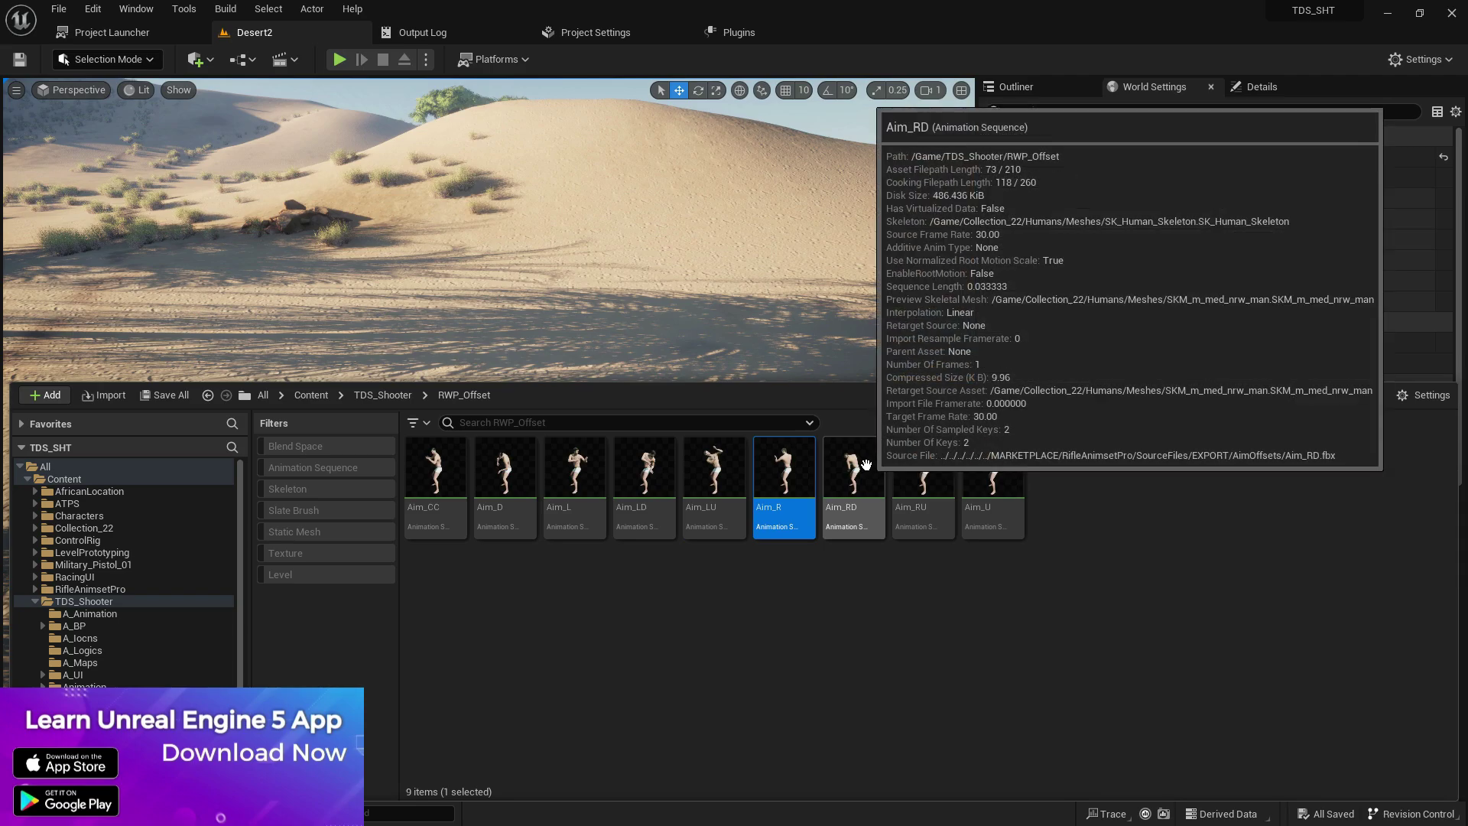
click(872, 468)
click(940, 470)
click(1011, 470)
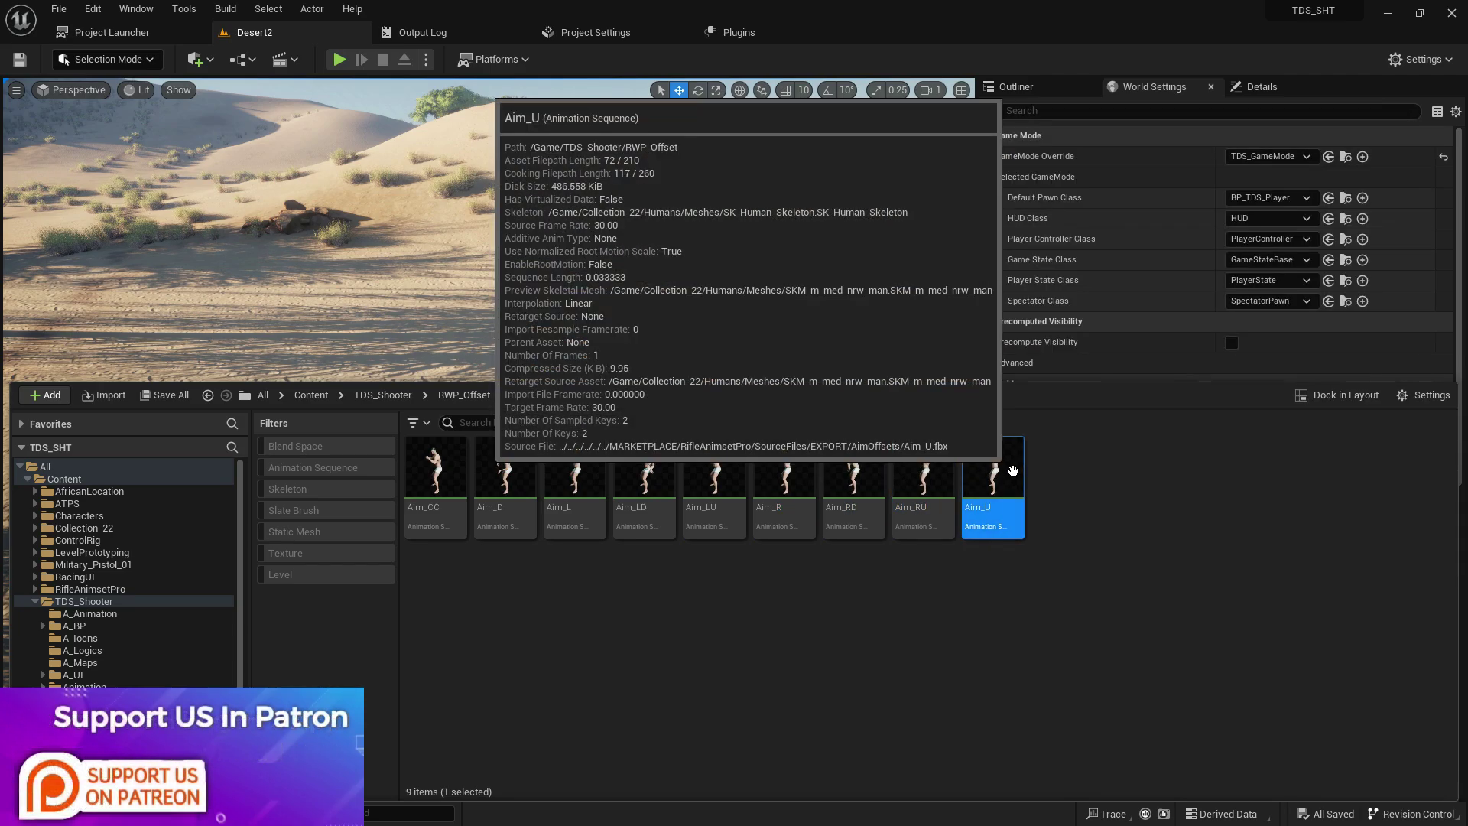
click(1136, 474)
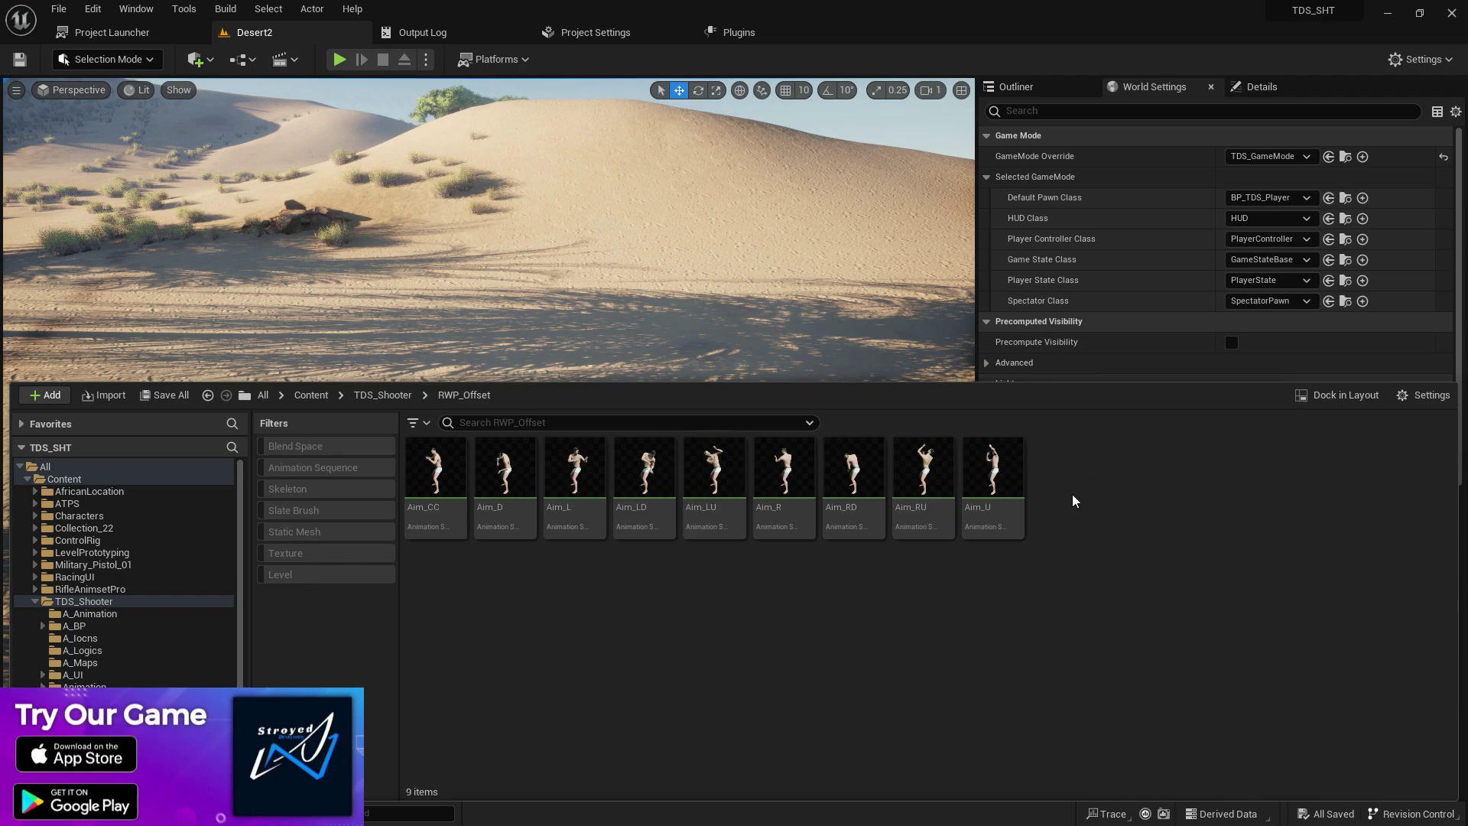
- Create a Blend Space asset in the RWP_Offset folder using the SK_Human_Skeleton skeleton
right_click(1079, 451)
mouse_move(1127, 575)
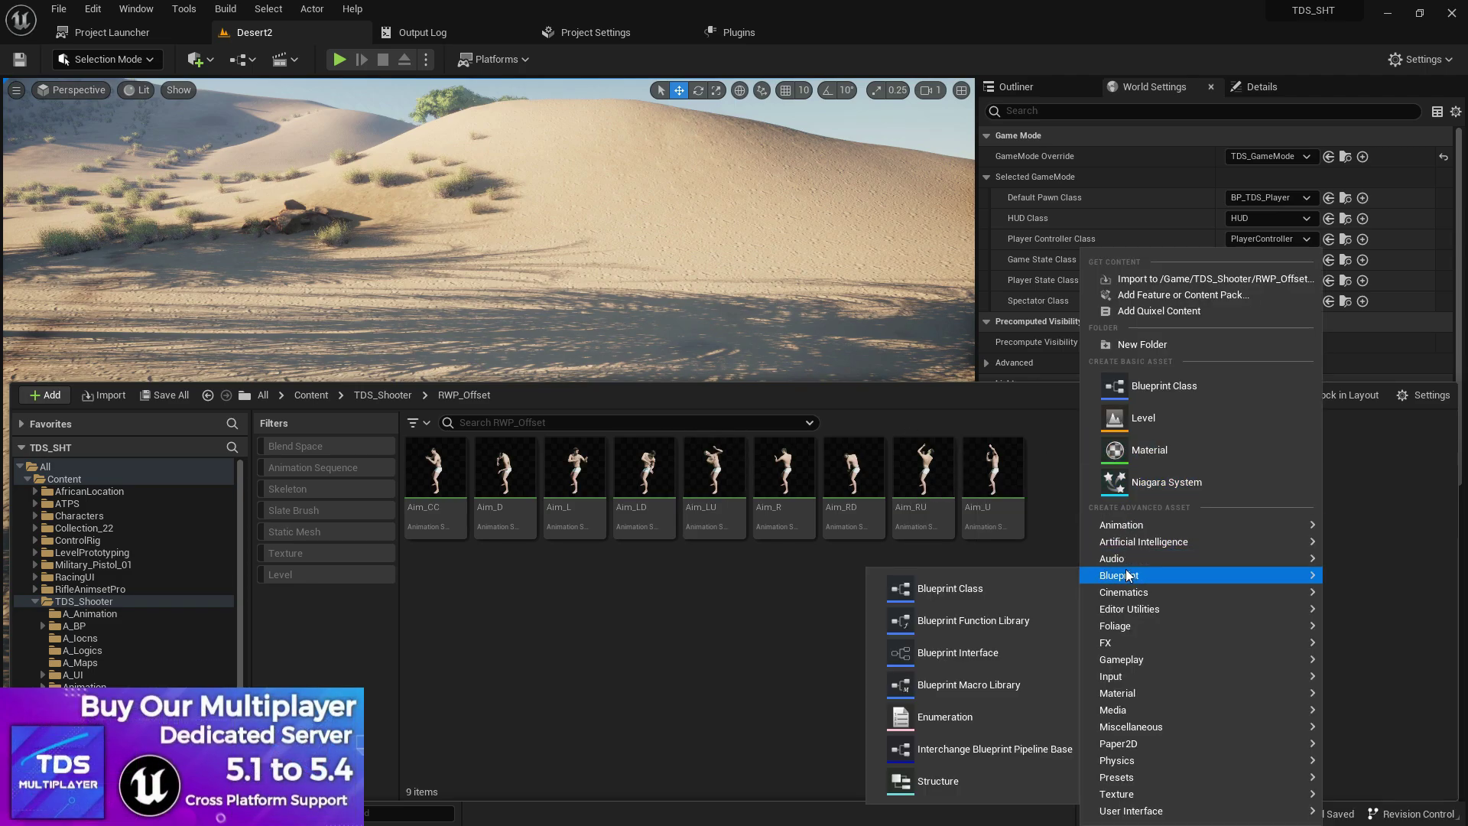
mouse_move(1124, 520)
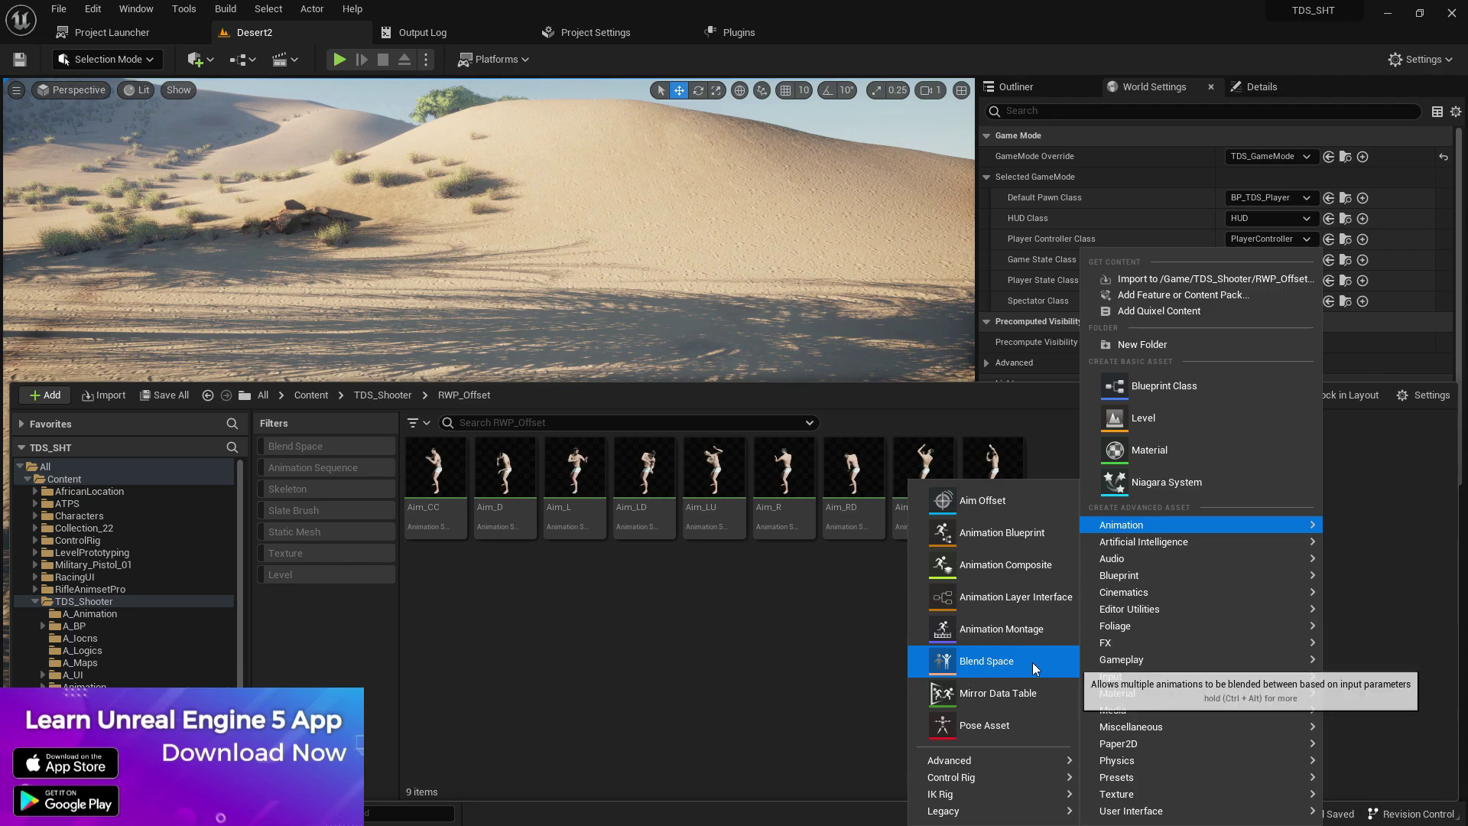
click(994, 655)
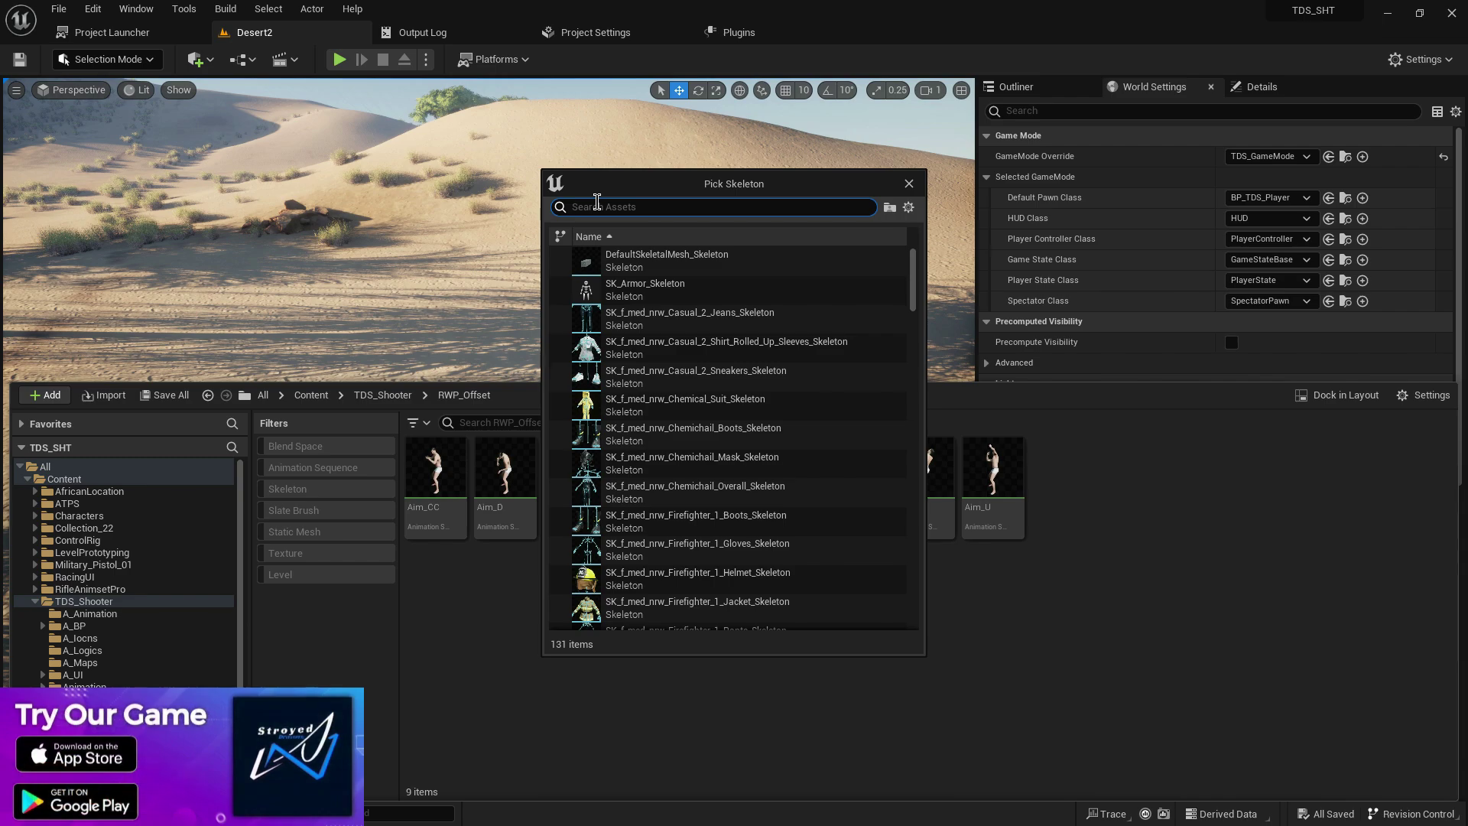
text(jum)
key(BackSpace)
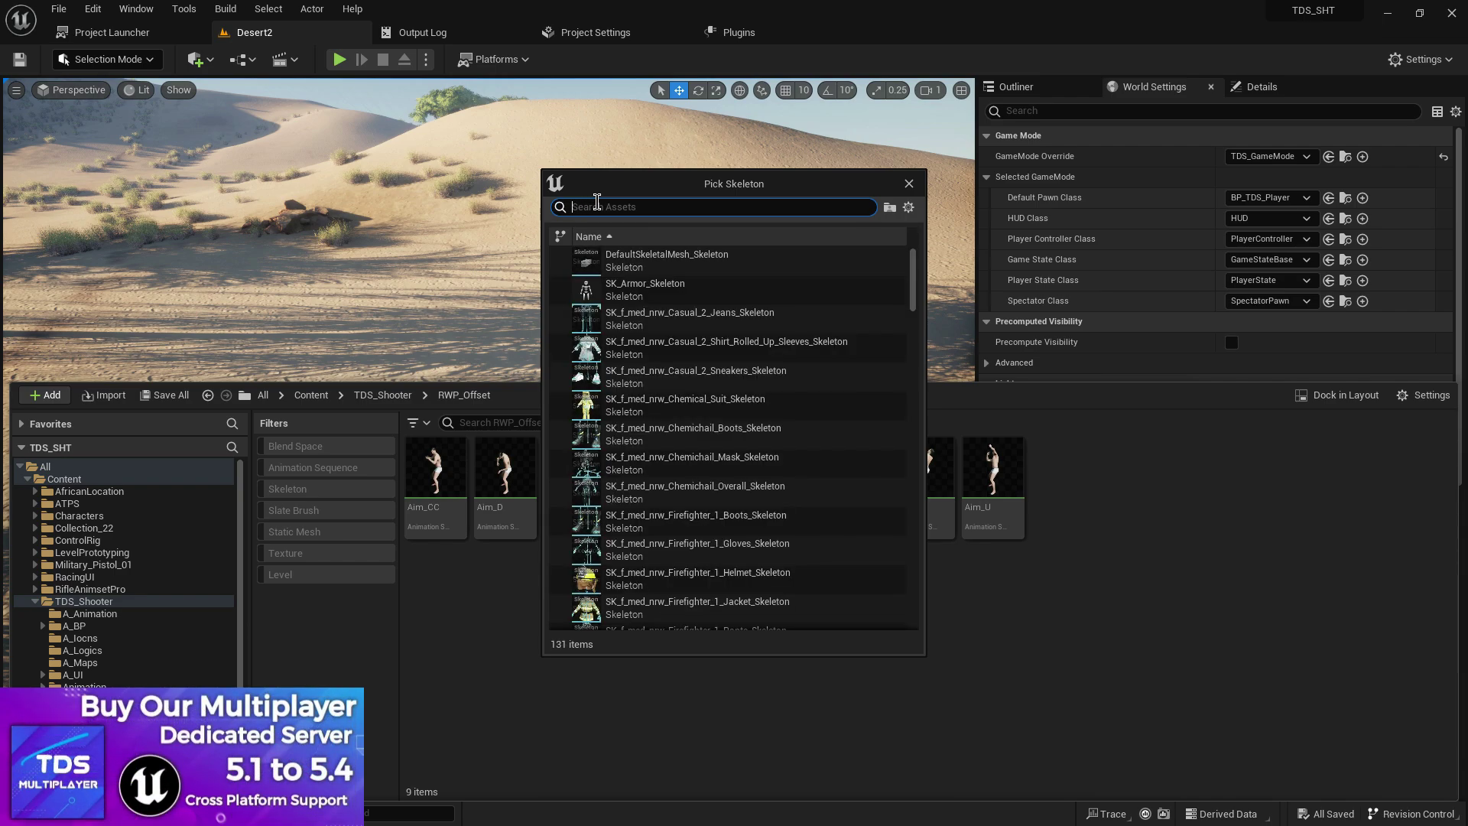
text(hum)
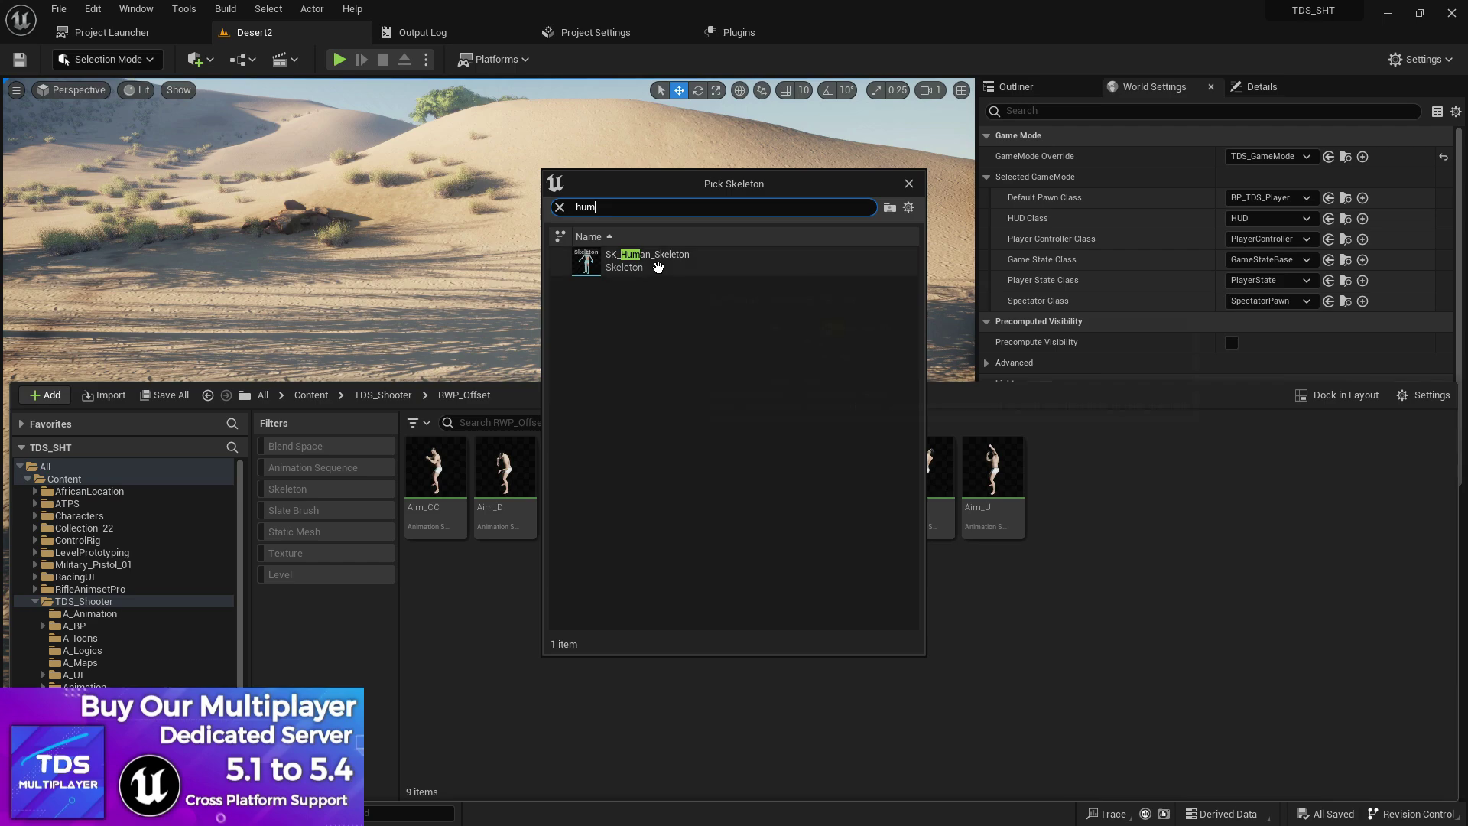
click(657, 262)
- Name the new blend space RF_Offset_BL and open it for editing
key(BackSpace)
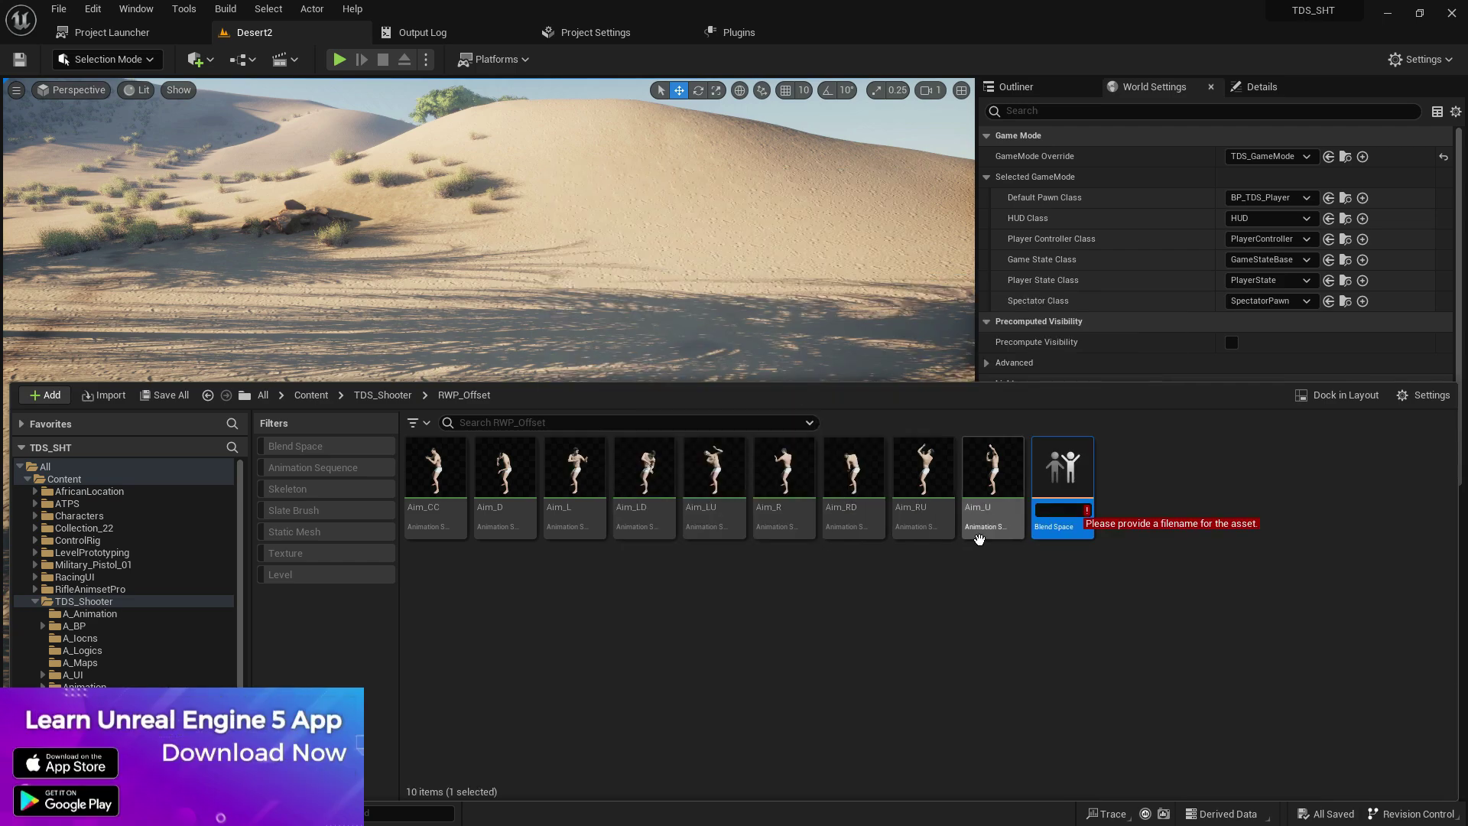
text(RF_)
text(O)
text(ffset)
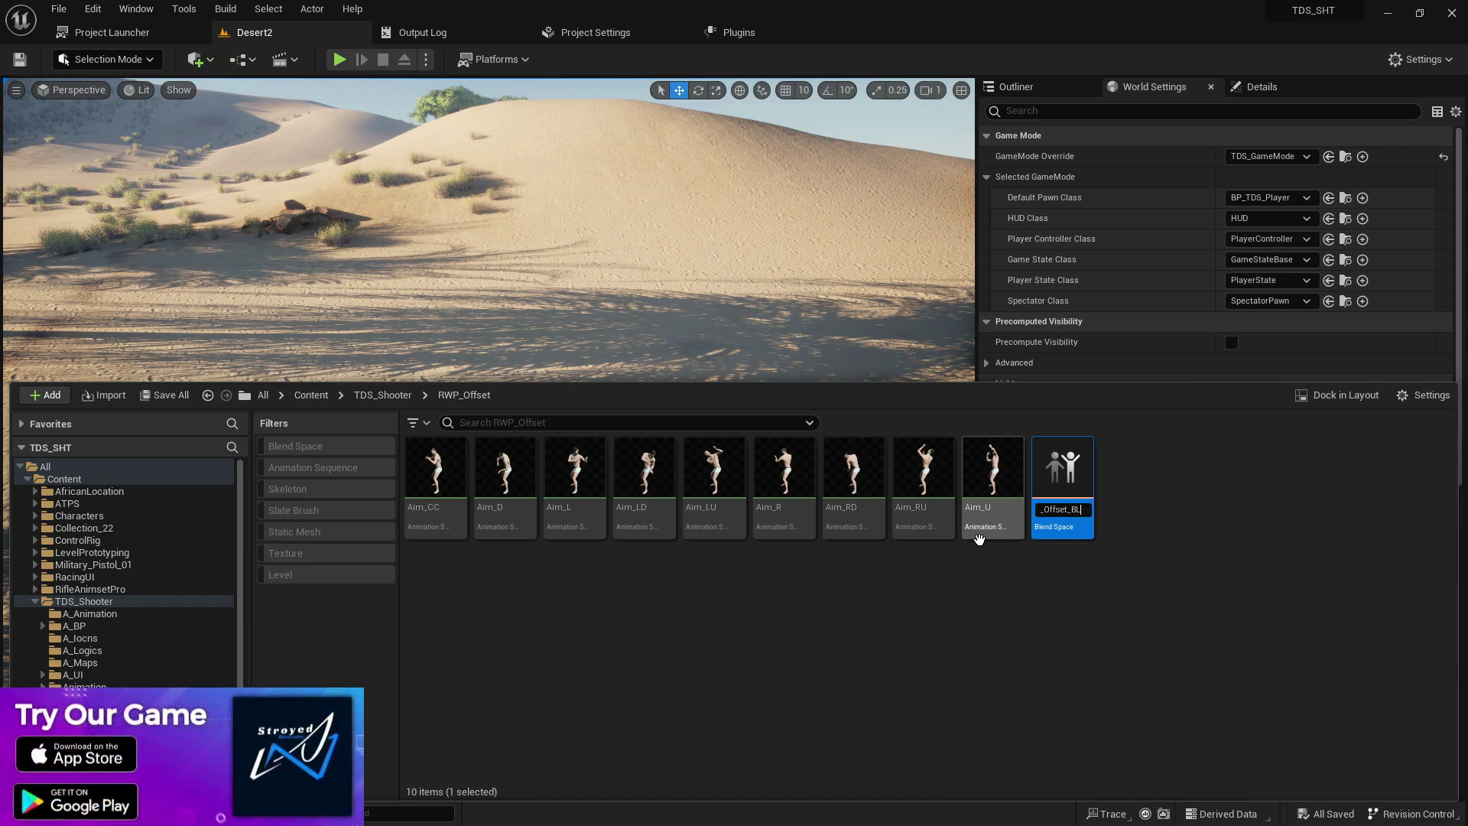
text(_BL)
key(Return)
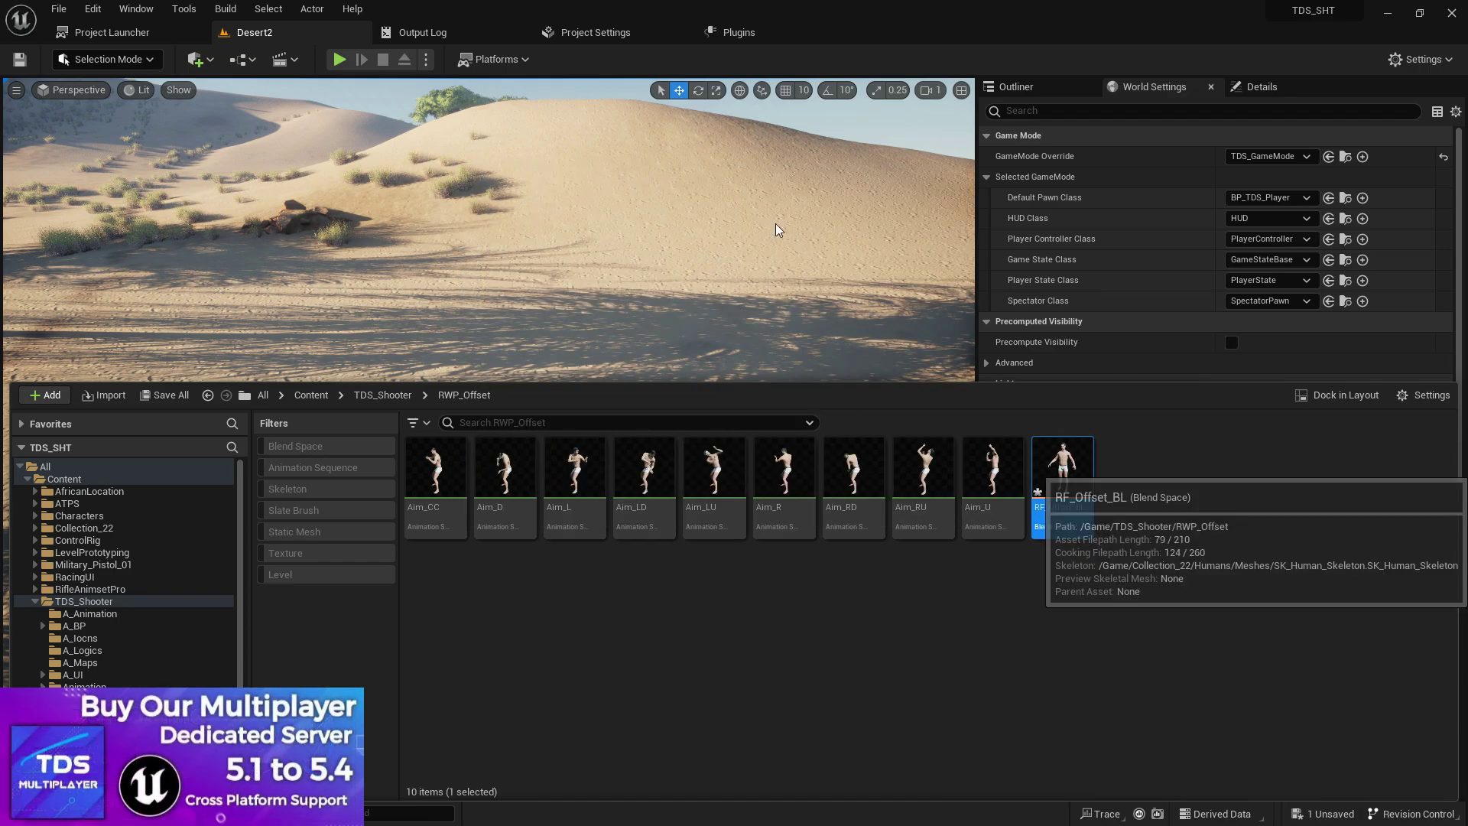
click(763, 241)
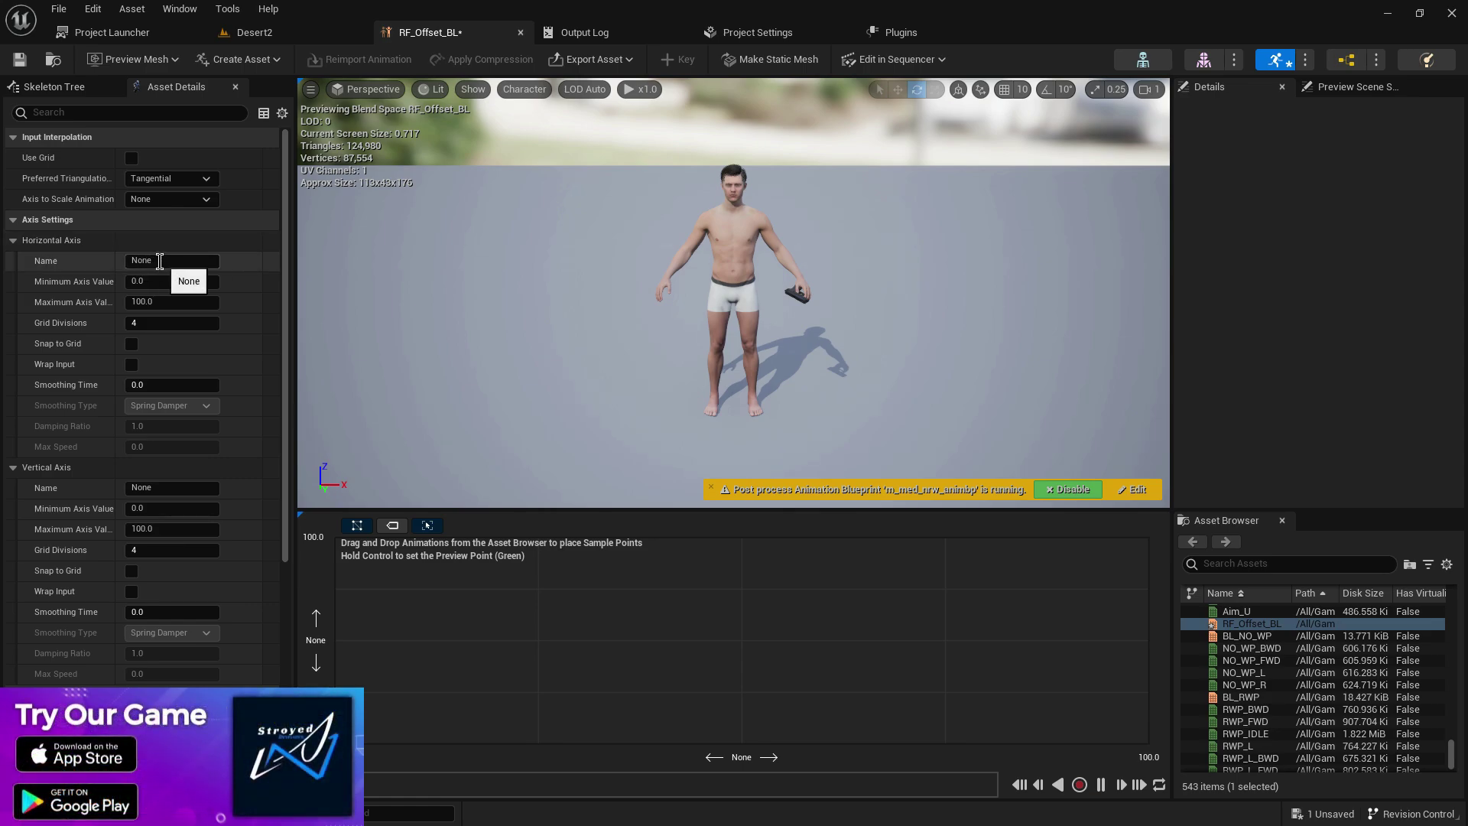
- Return to the Desert2 level and open the TDS_BP_Anim animation blueprint from the A_Animation folder
click(264, 32)
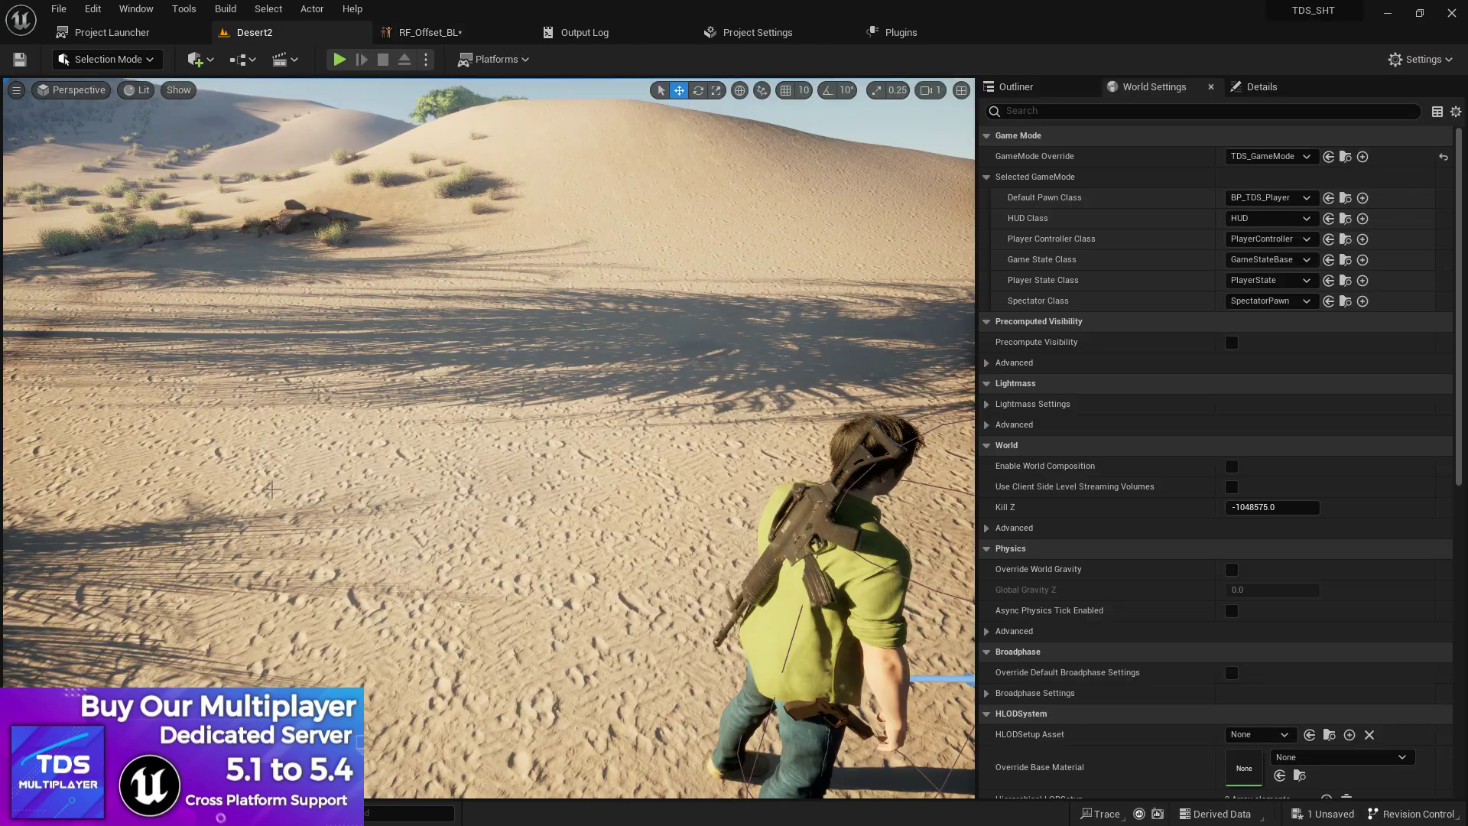
key(ctrl+space)
click(382, 394)
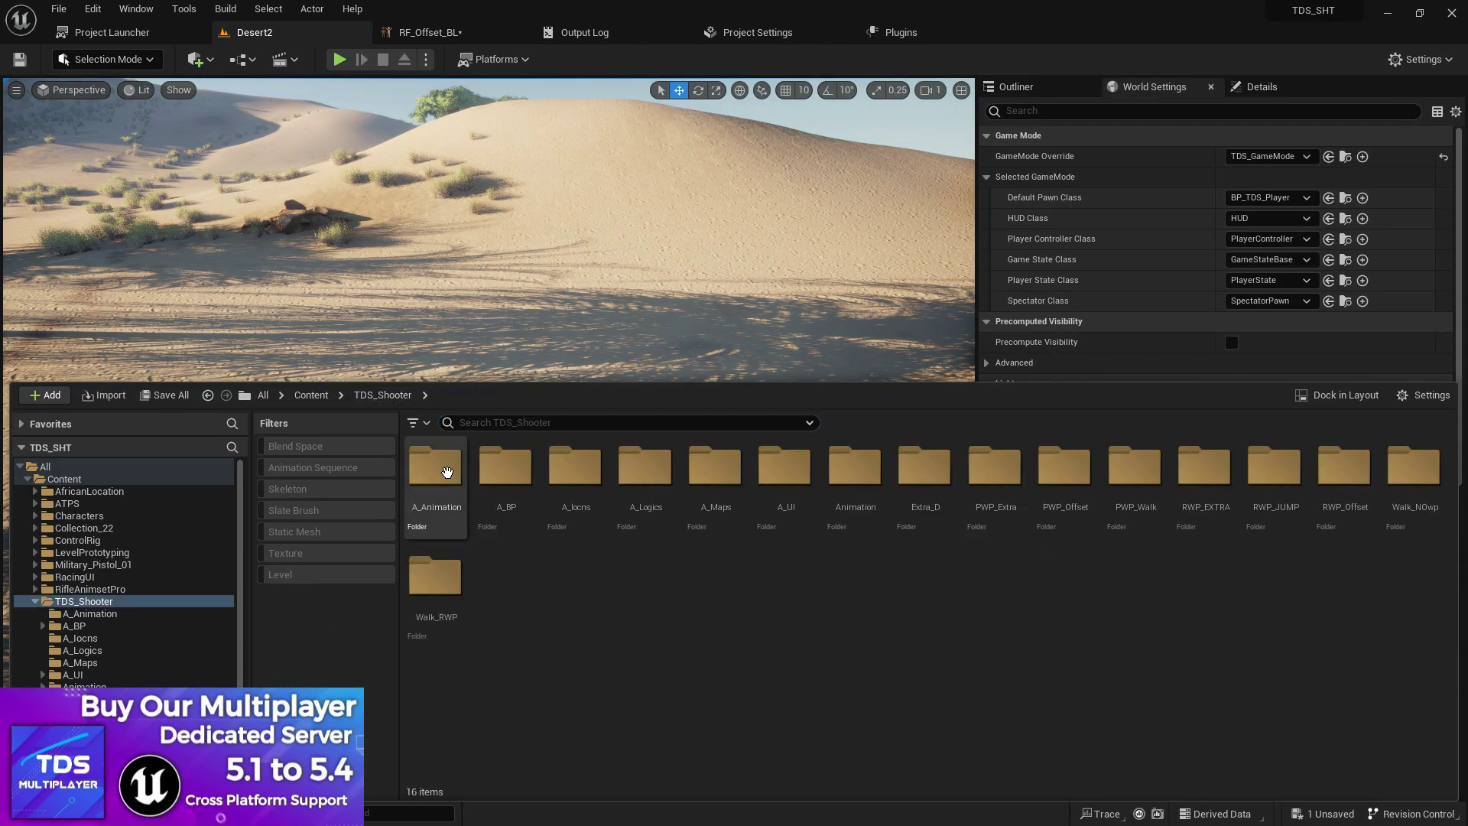
double_click(432, 470)
click(447, 469)
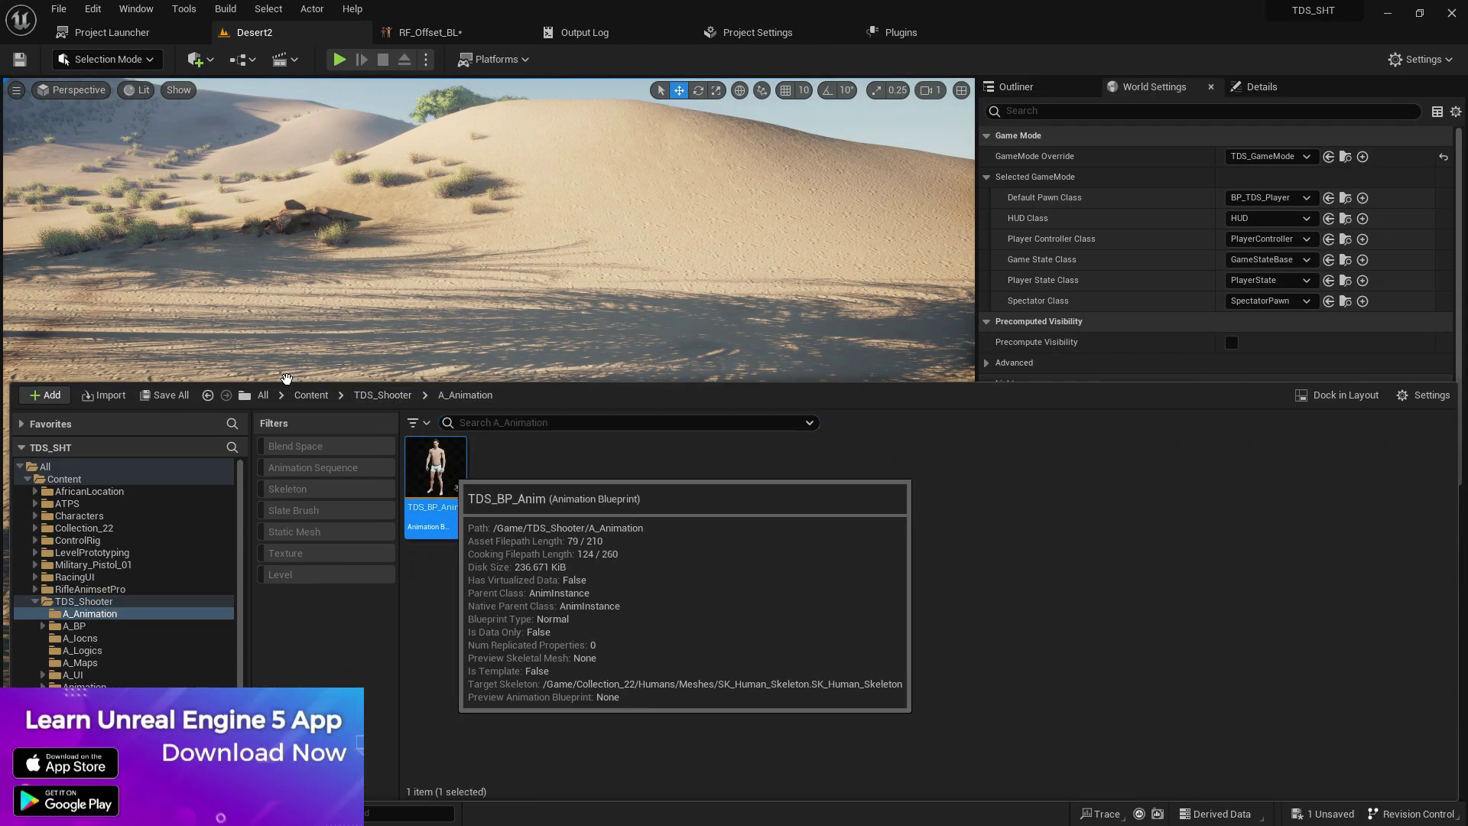
key(Return)
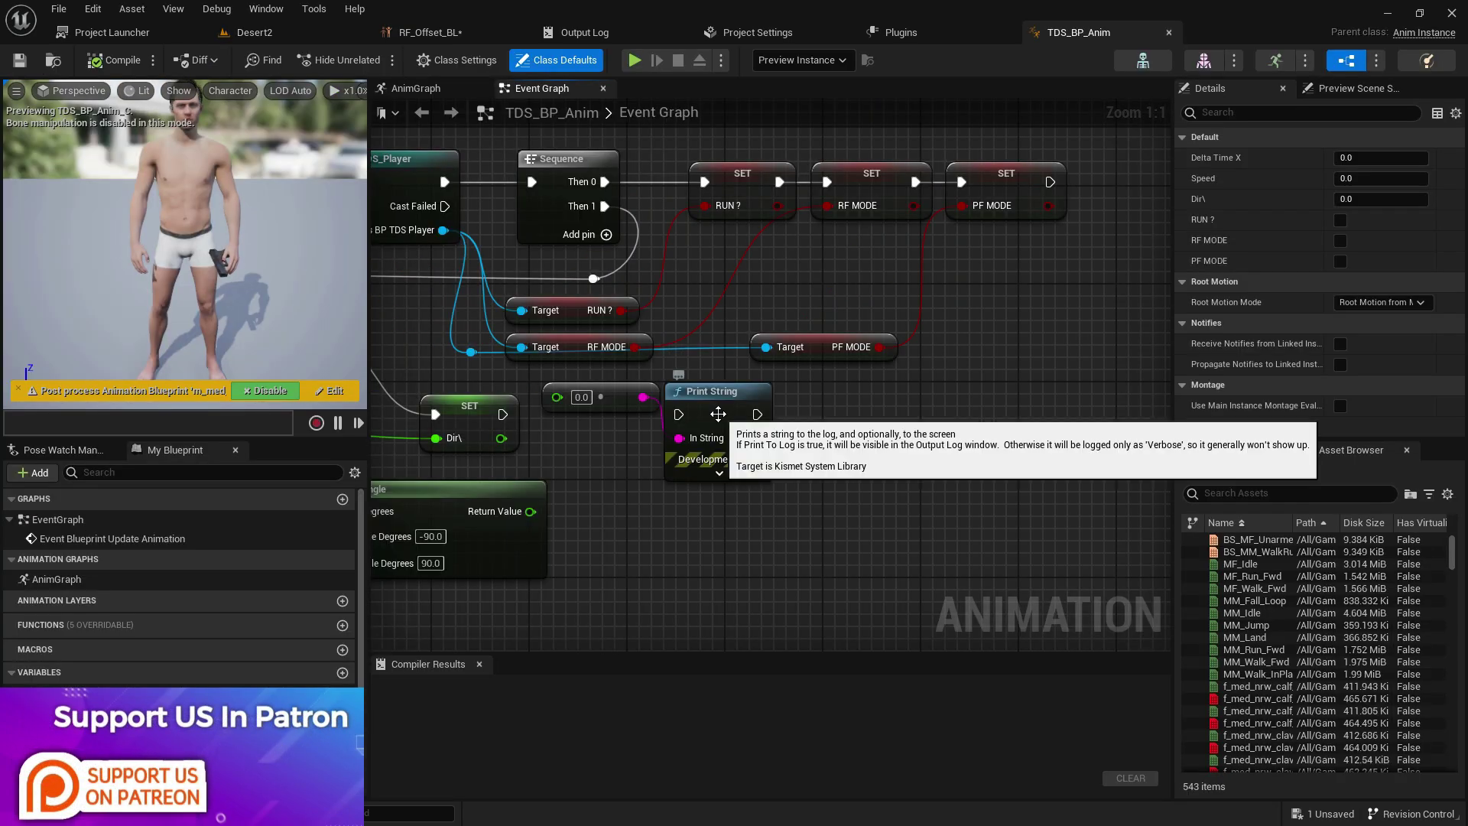
- Return to the RF_Offset_BL blend space and open the NO_WP_FWD animation from its asset list
click(439, 26)
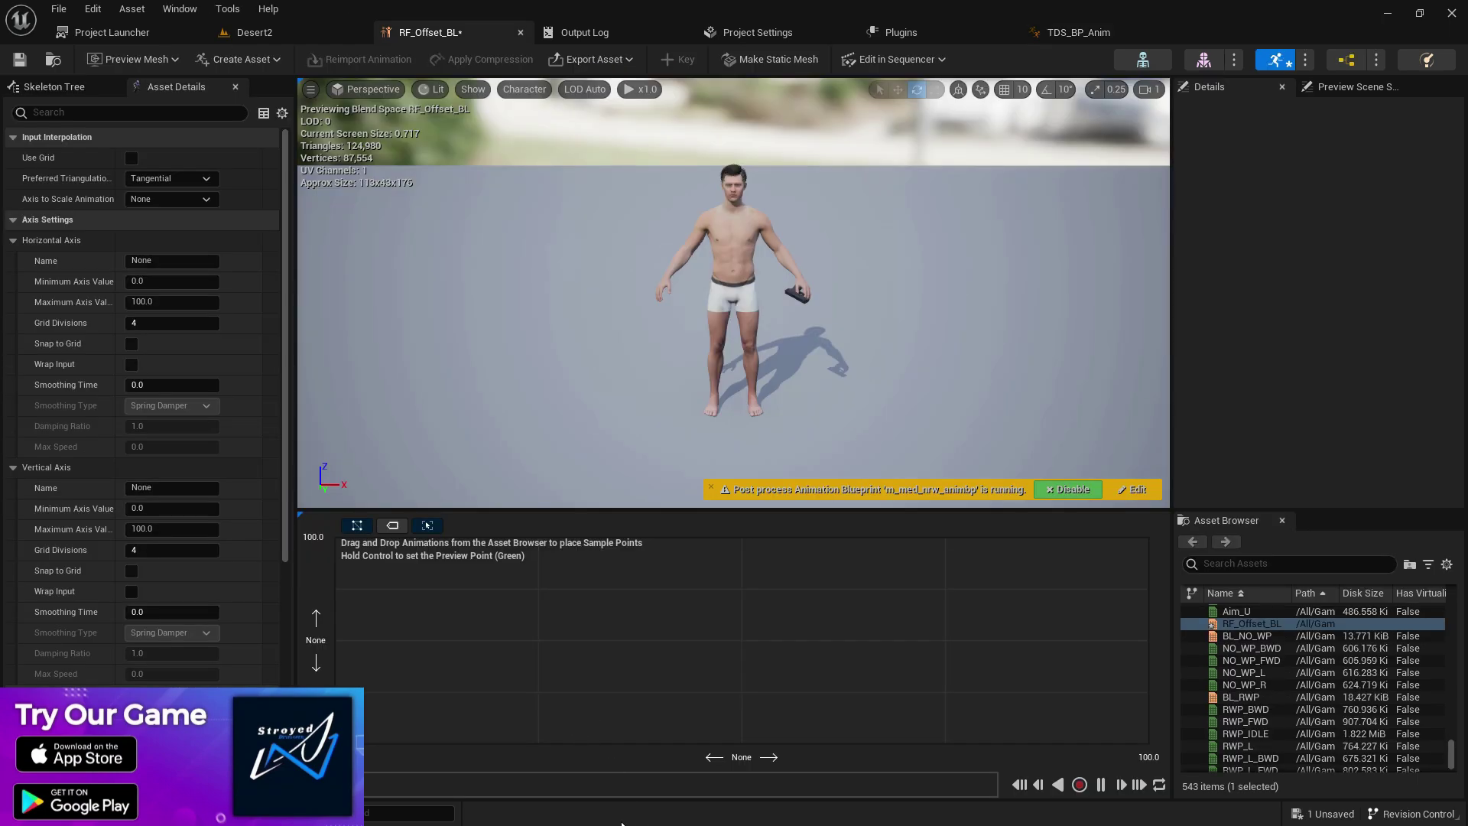
key(ctrl+space)
click(1087, 212)
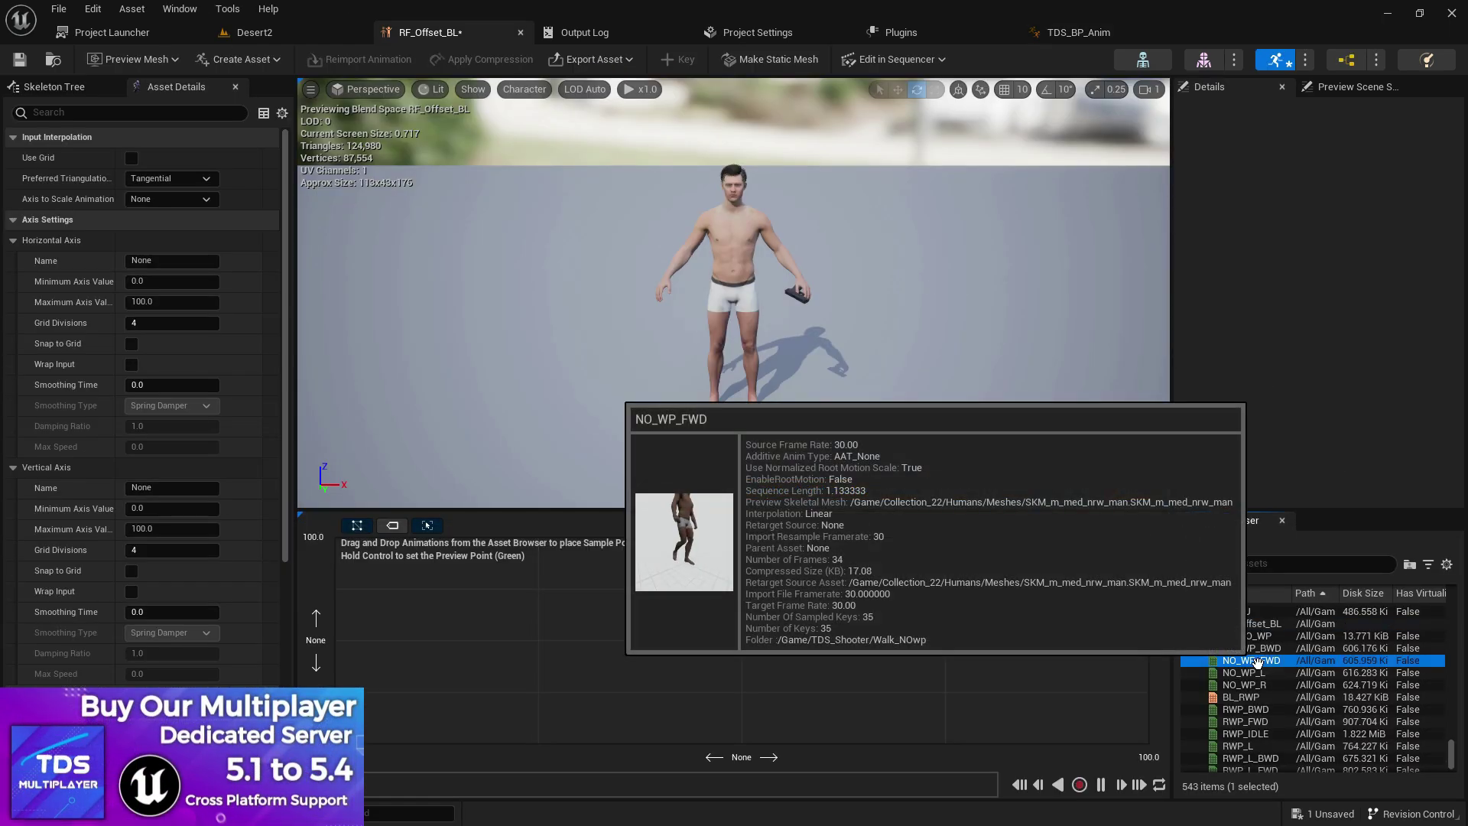
double_click(1250, 660)
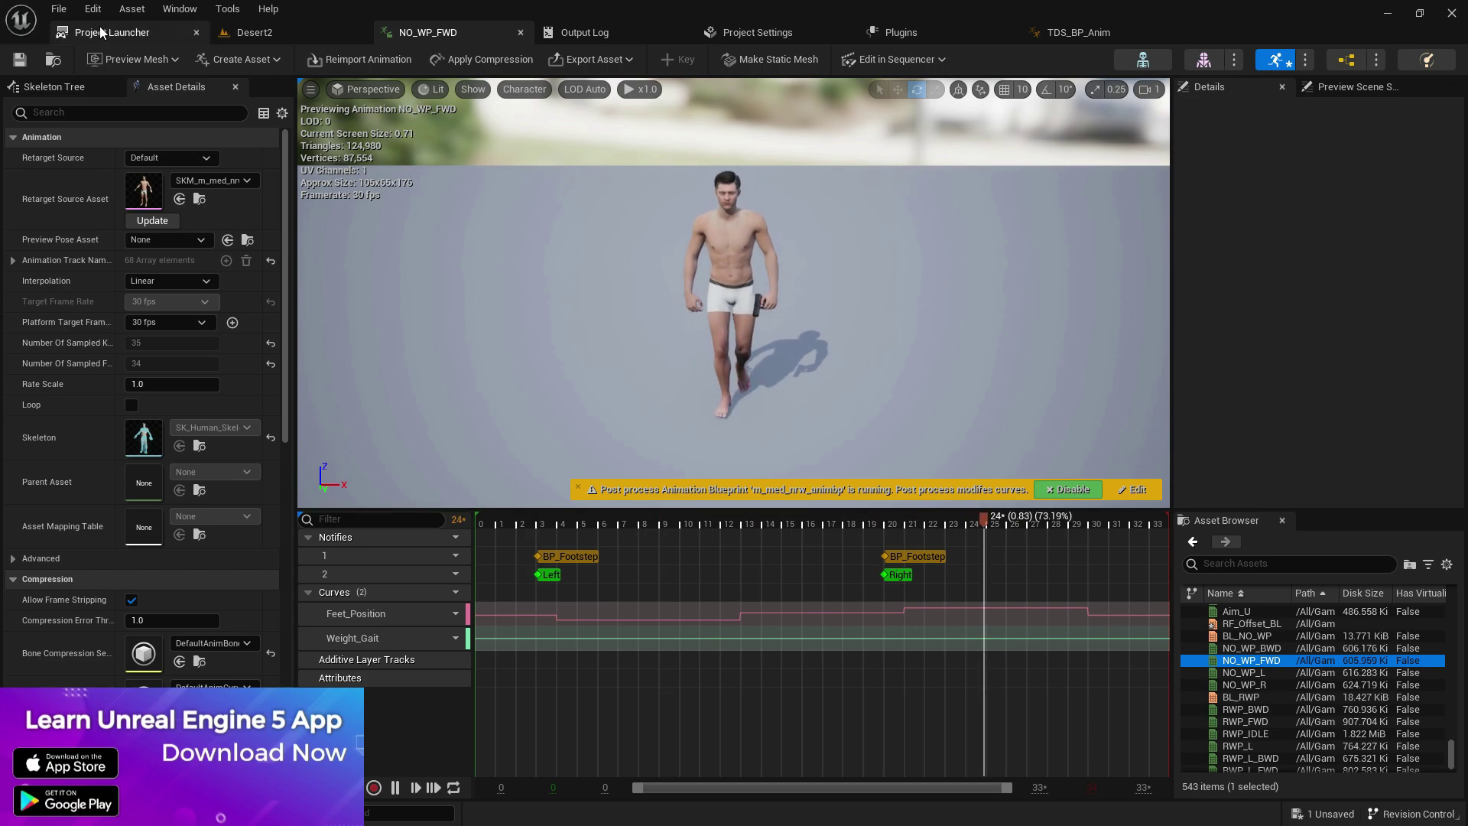
- Return to the Desert2 level and open the TDS_Shooter/RWP_Offset folder again
click(303, 31)
key(ctrl+space)
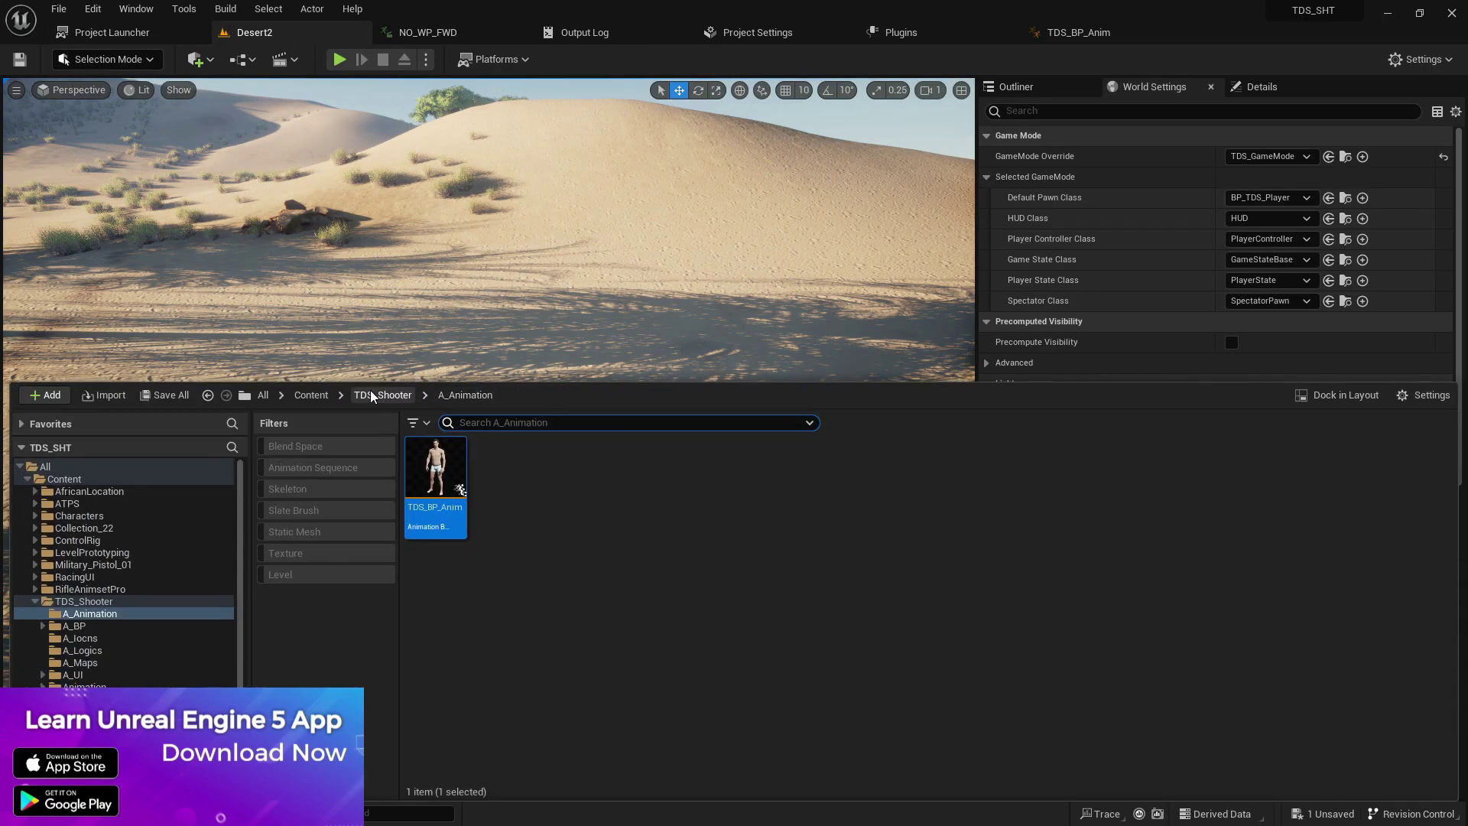
click(382, 395)
double_click(1344, 478)
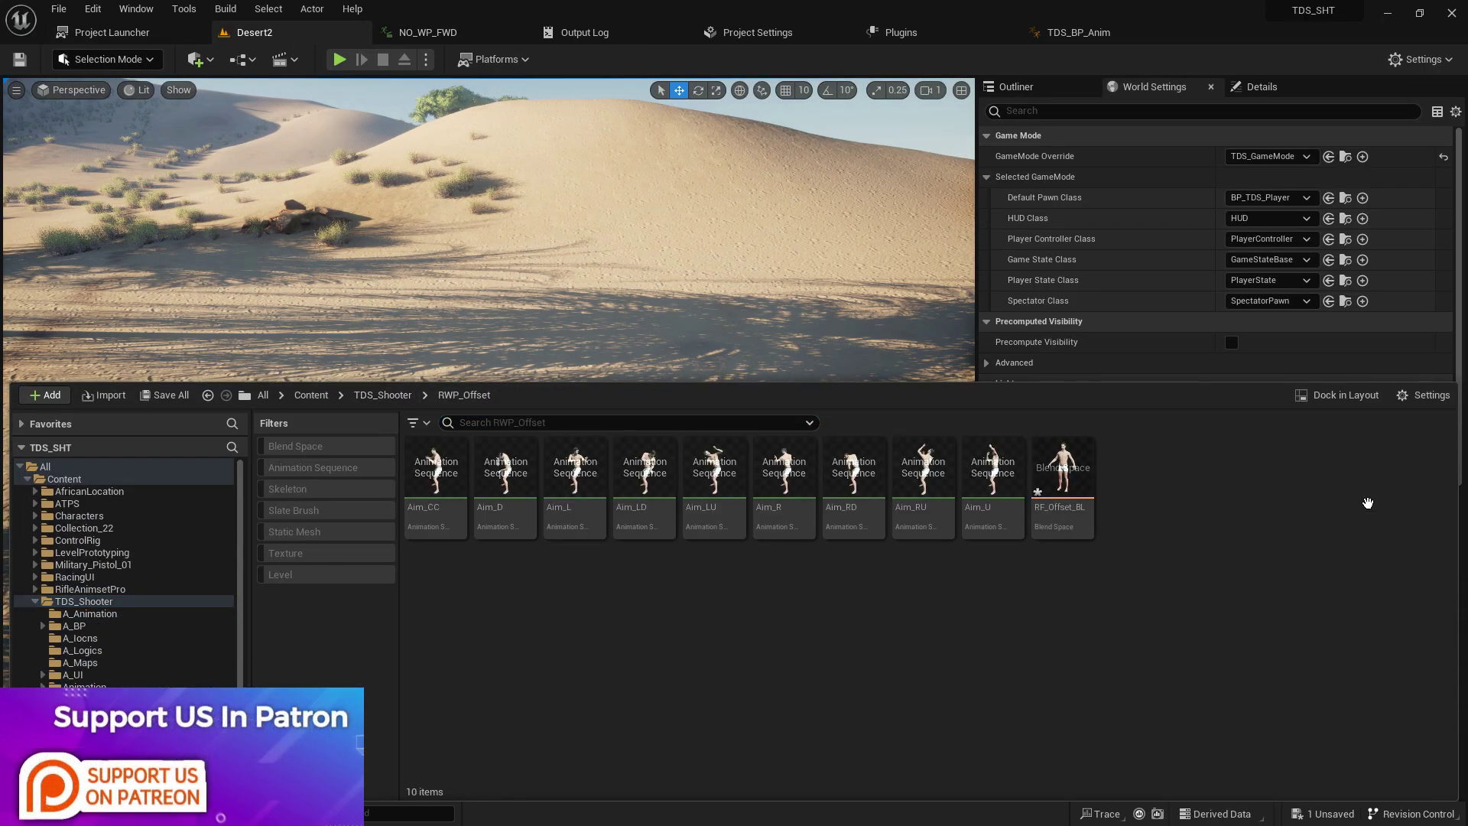
- Examine Aim_D's AdditiveSettings in the property matrix, close it and return to the RWP_Offset folder
click(487, 461)
right_click(487, 461)
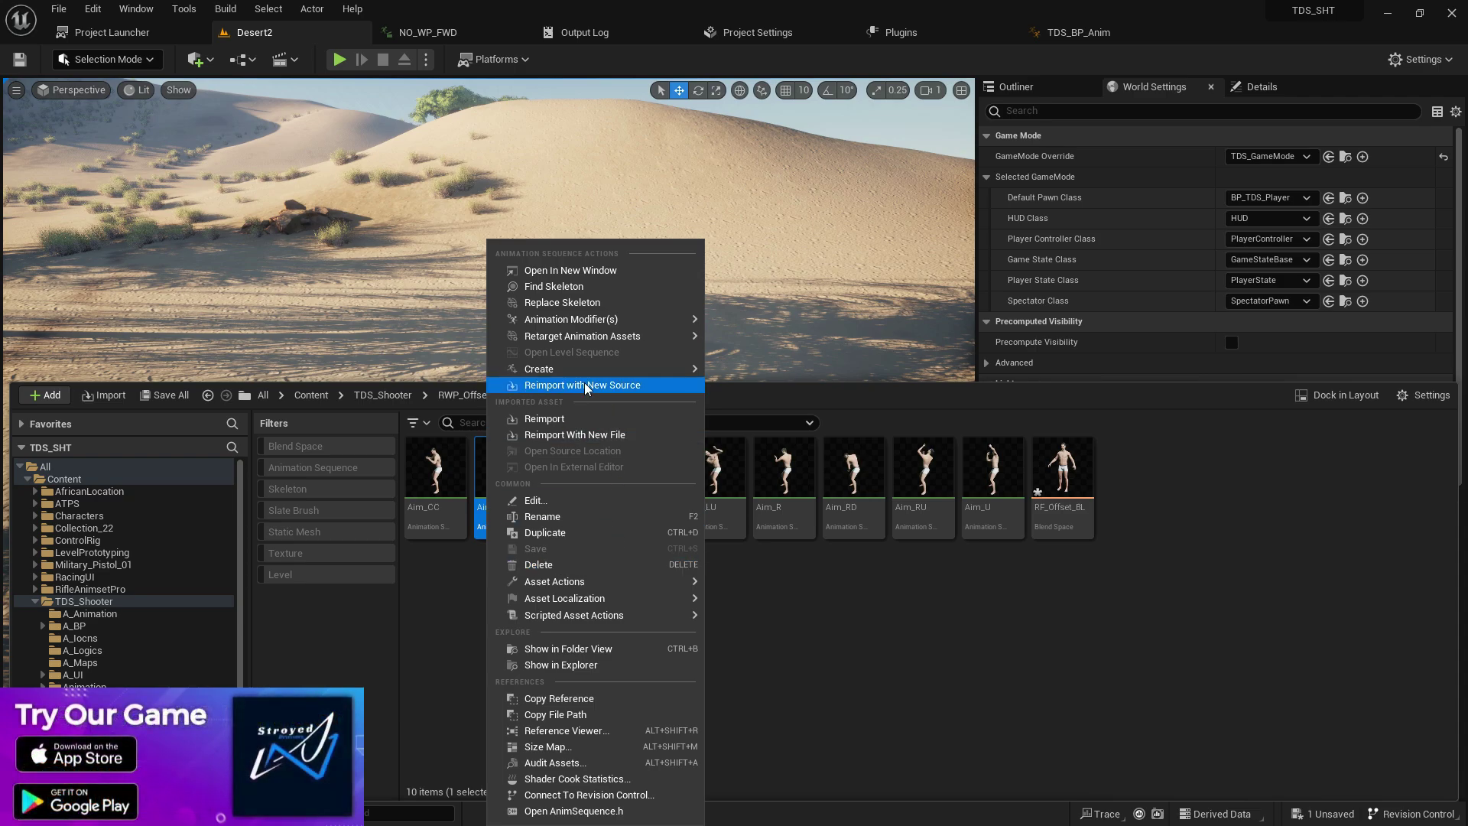
mouse_move(539, 583)
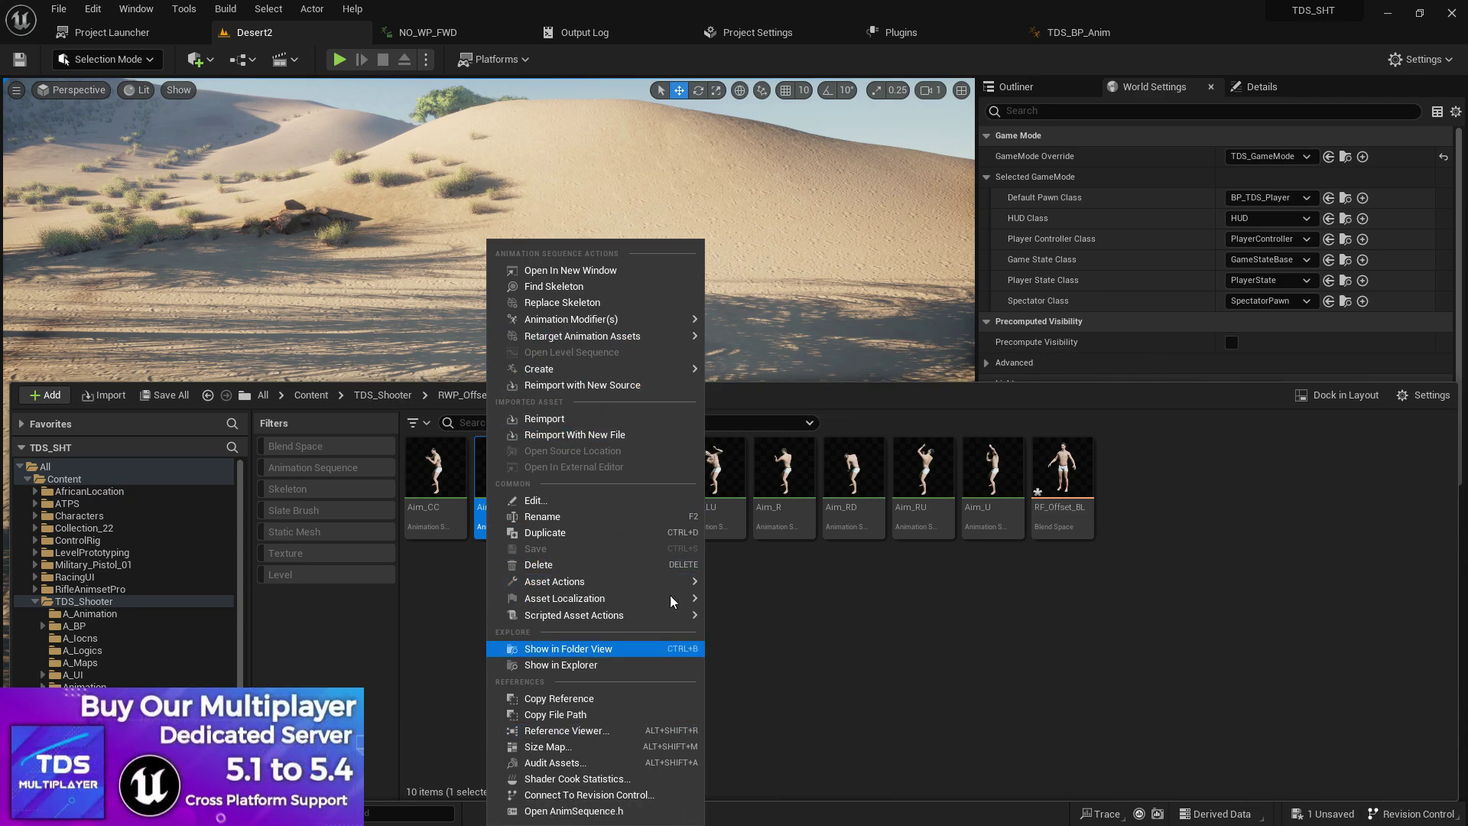
click(797, 753)
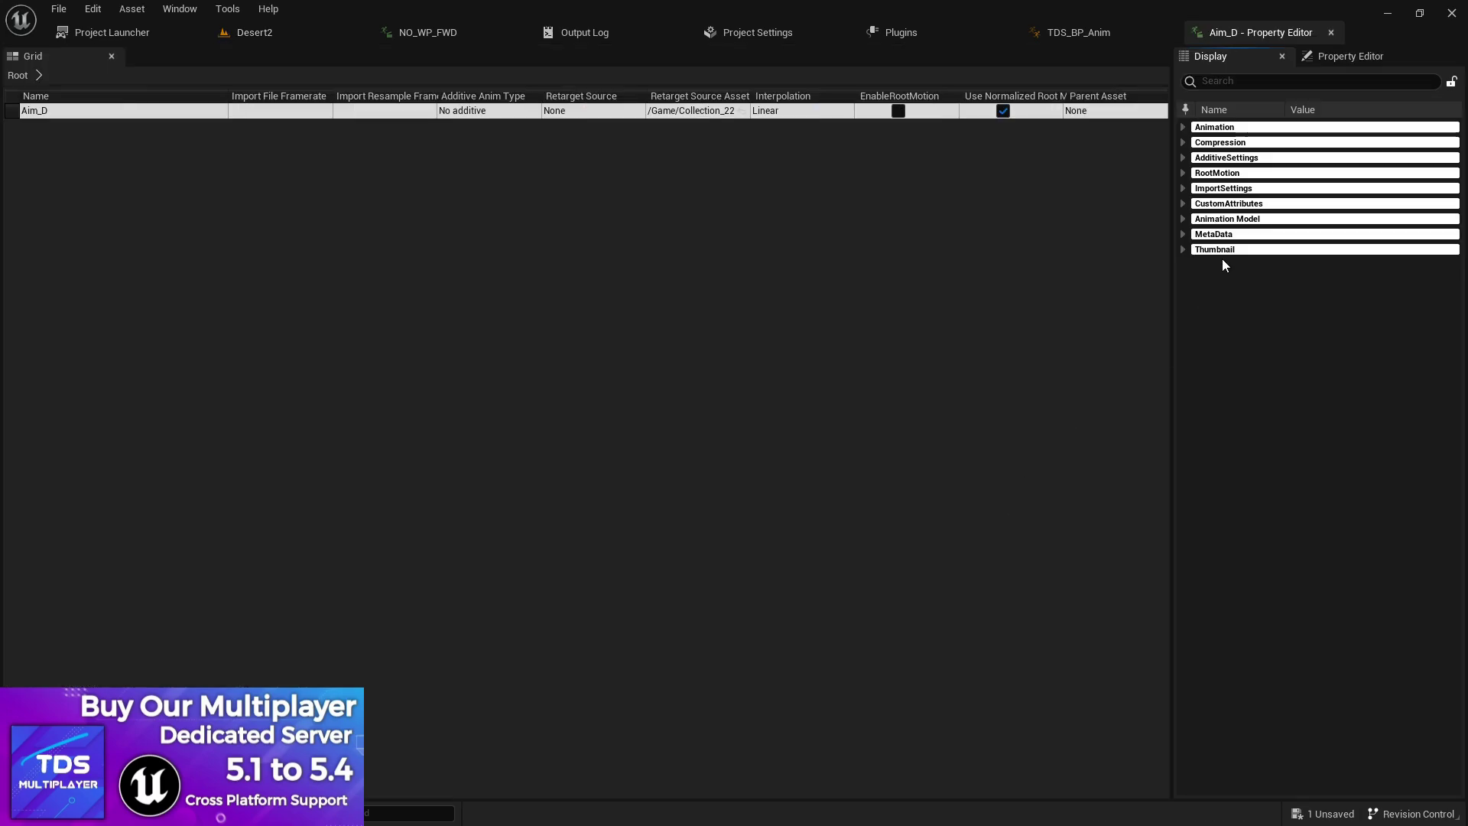
click(1182, 158)
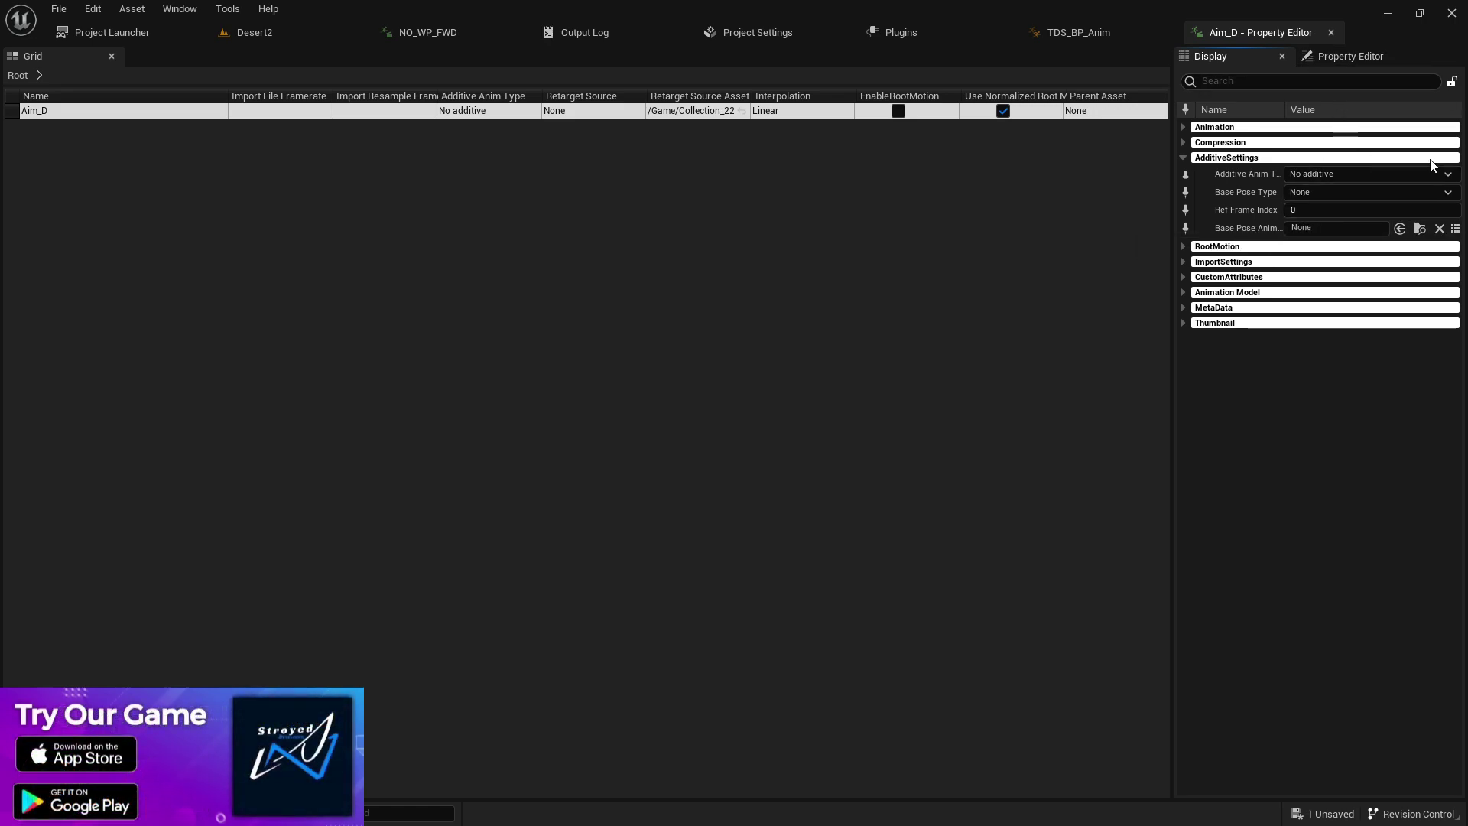
click(1330, 31)
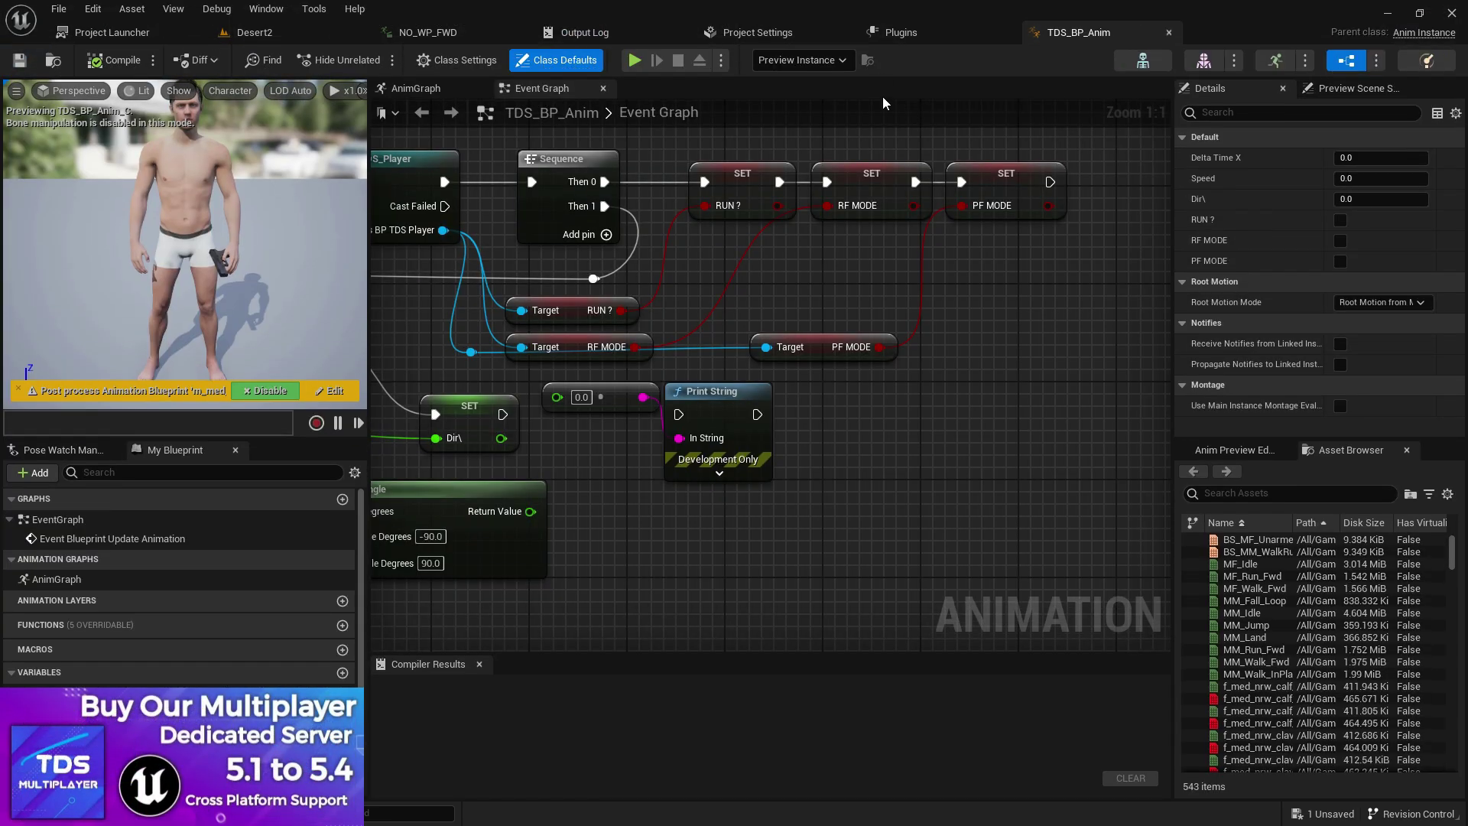
click(233, 35)
key(ctrl+space)
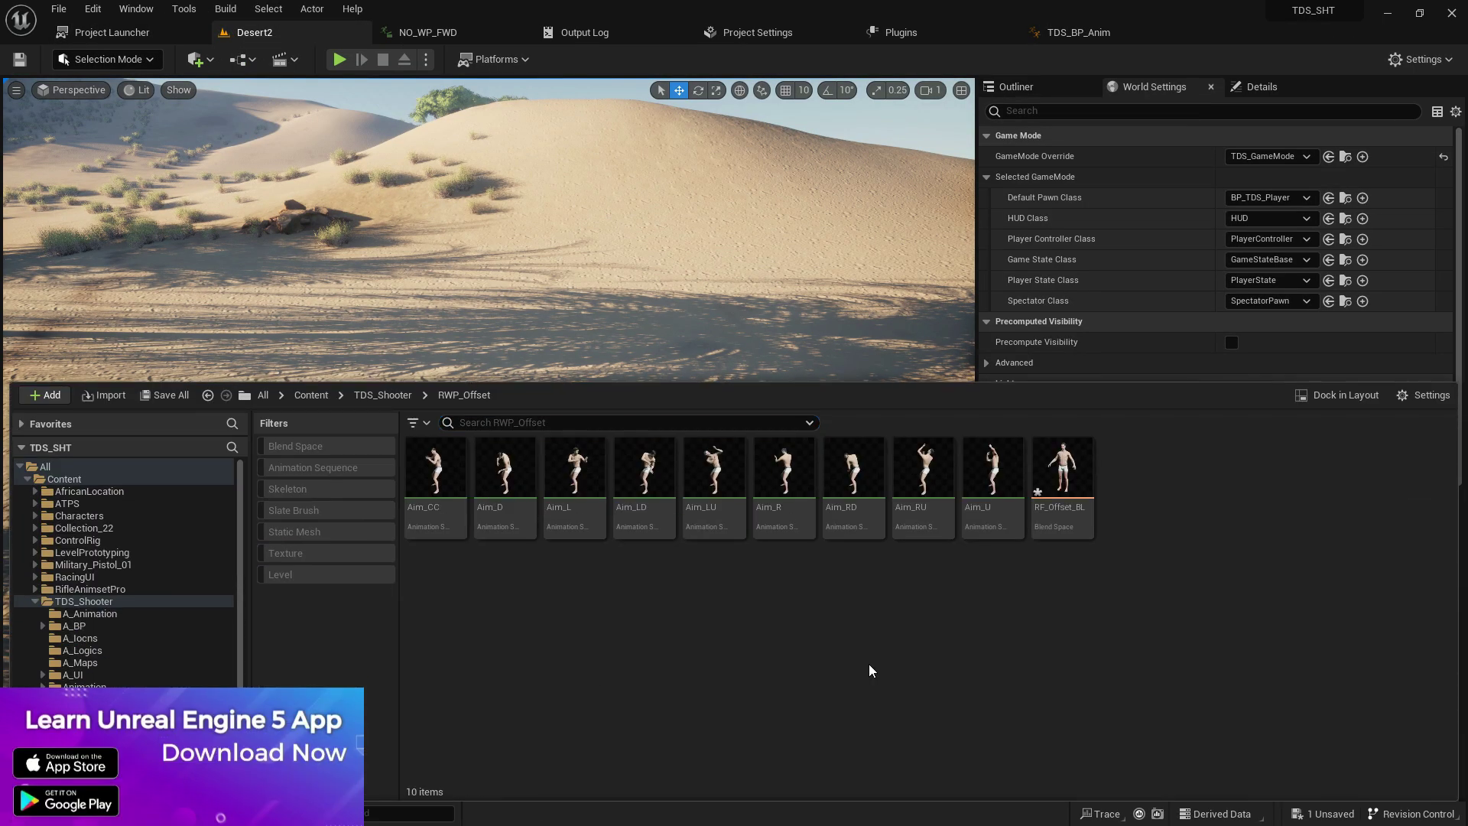
- Open the RF_Offset_BL blend space and name its horizontal axis Left/Right
double_click(1063, 470)
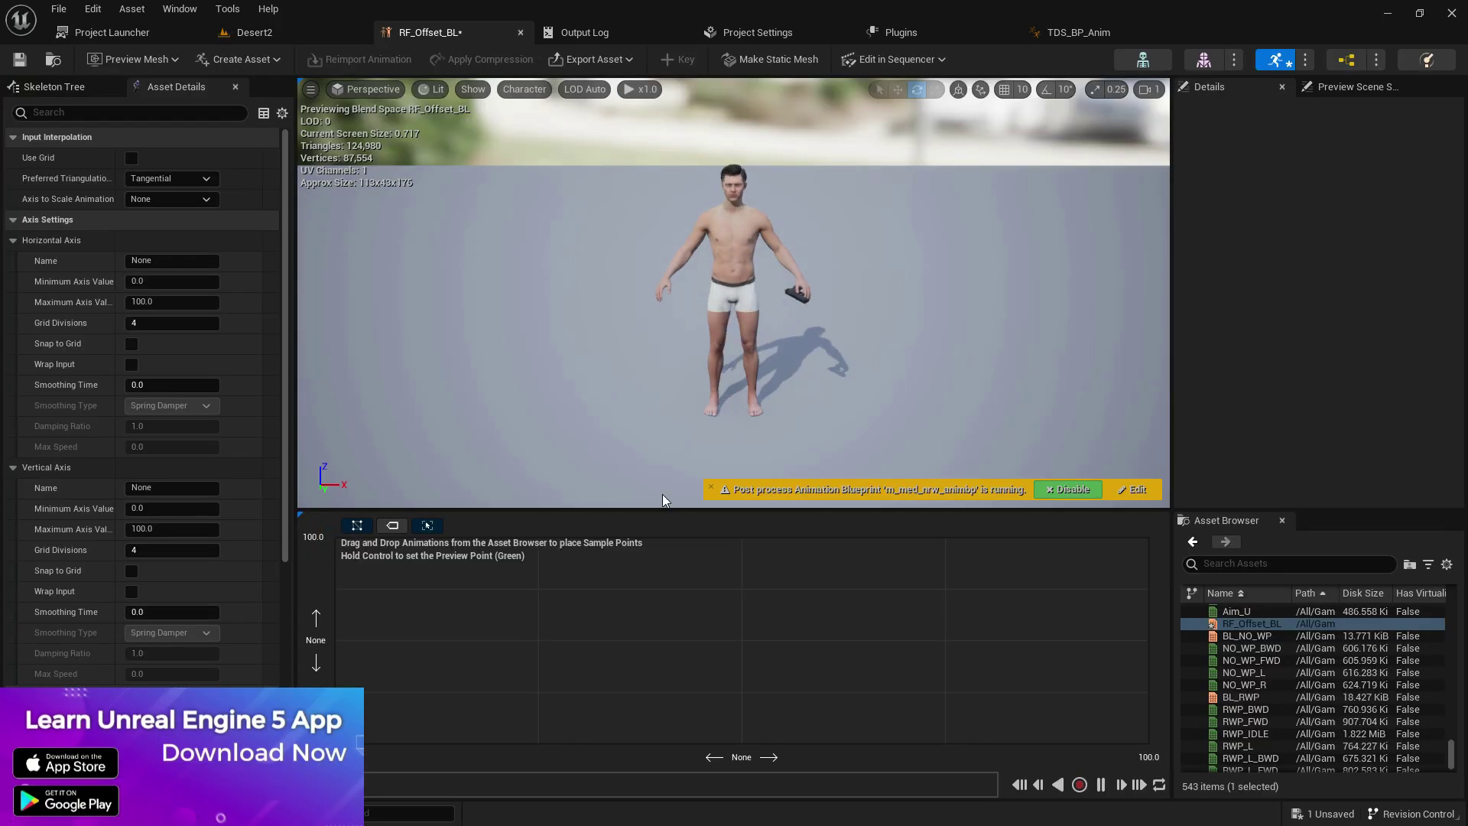
click(174, 262)
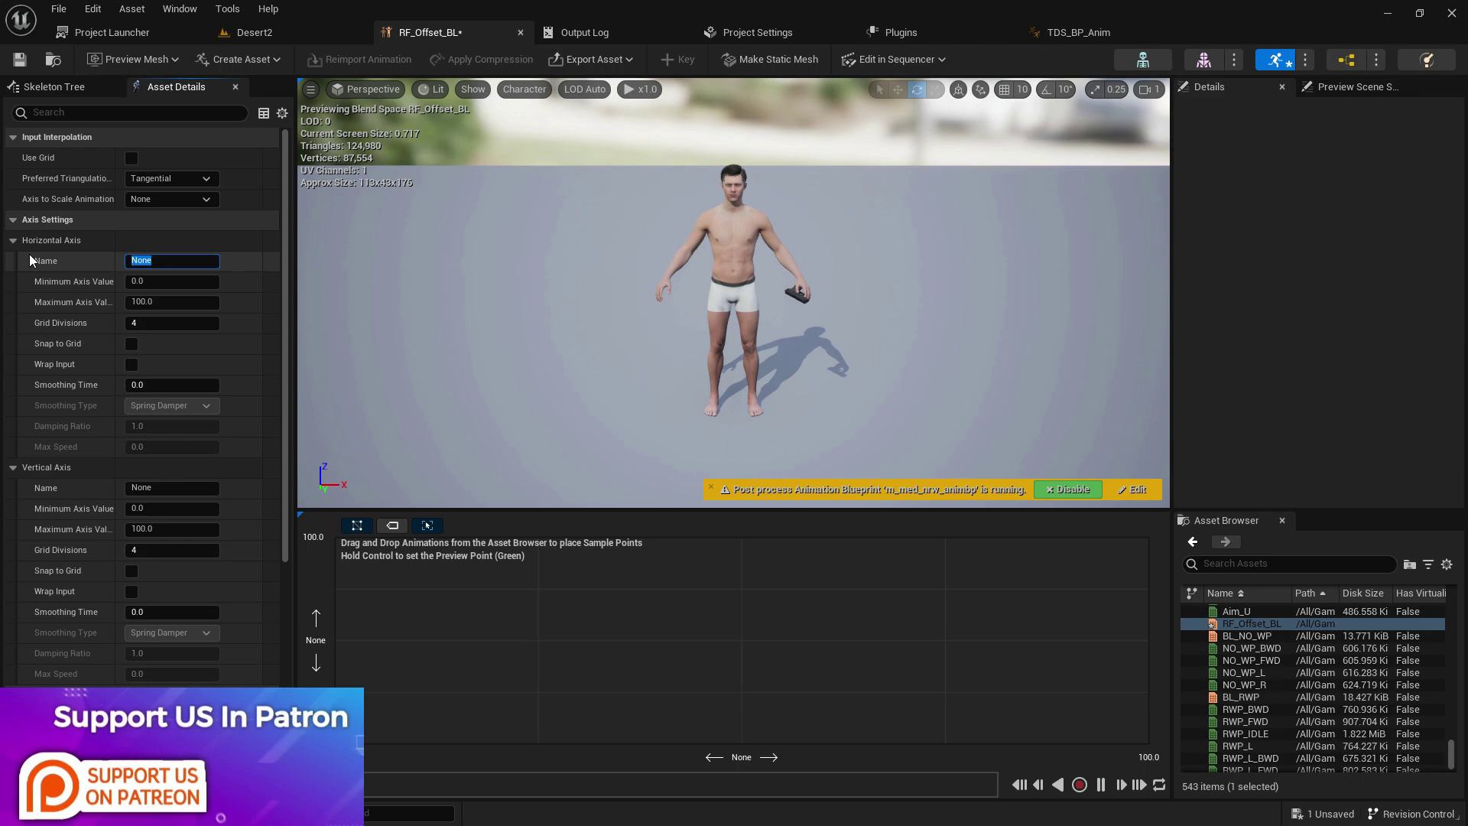
key(BackSpace)
text(up)
key(Return)
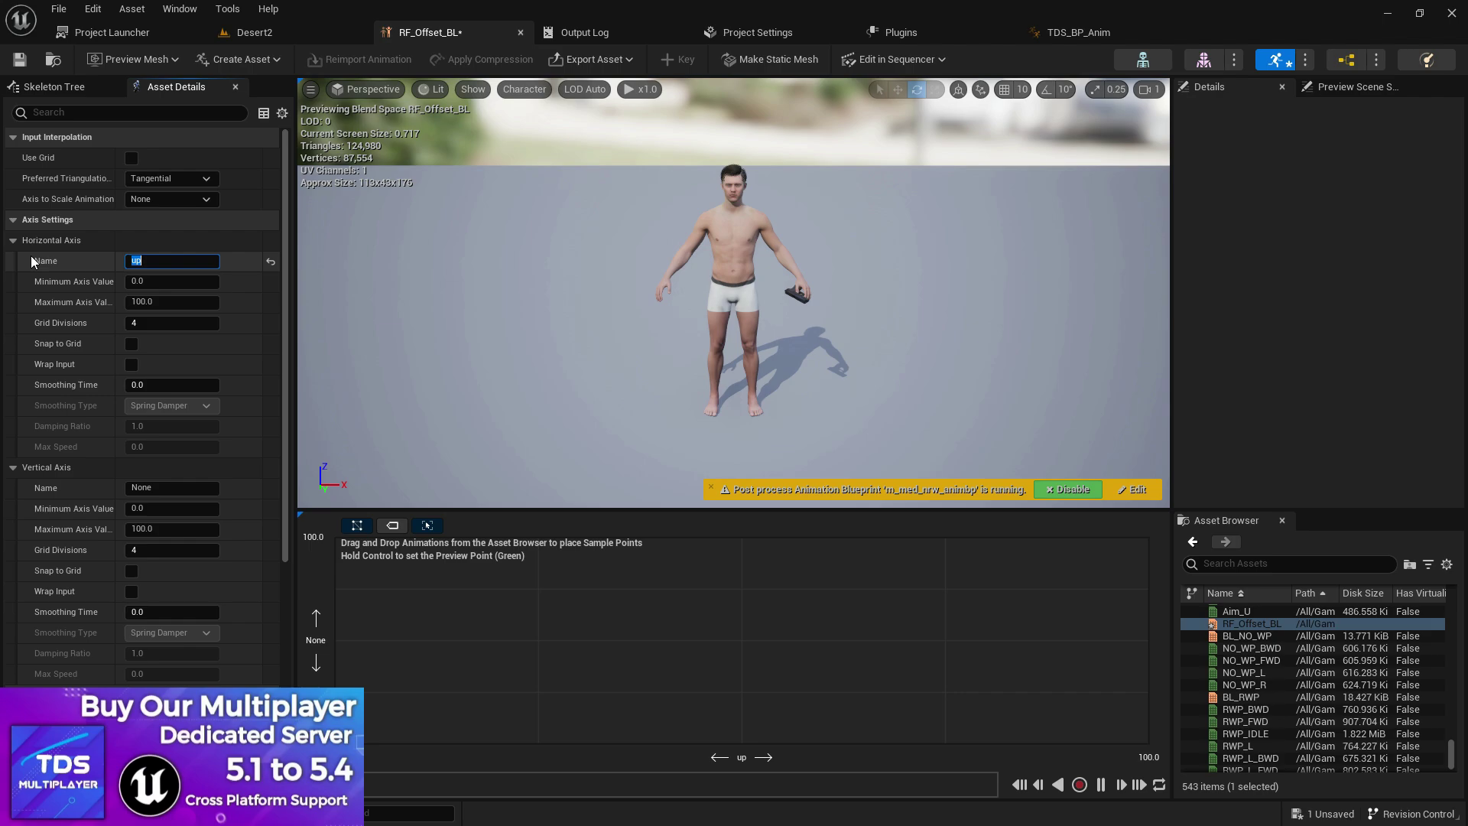
text(=)
text(eft)
text(/Right)
key(Return)
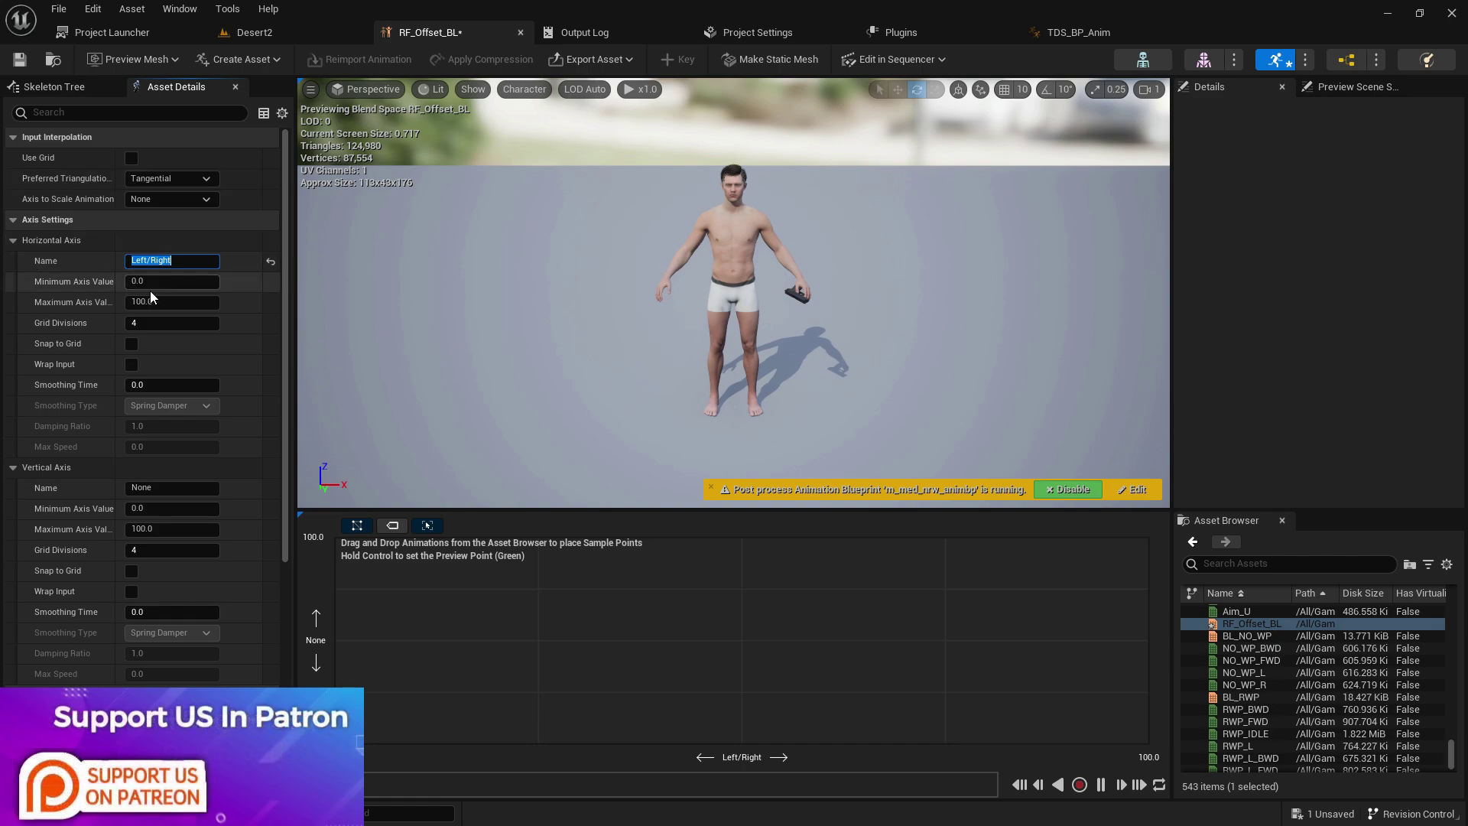
- Set the horizontal axis range from -90 to 90 with 2 grid divisions
drag(159, 281, 14, 276)
text(-90)
key(Return)
click(161, 302)
text(90)
key(Return)
click(152, 322)
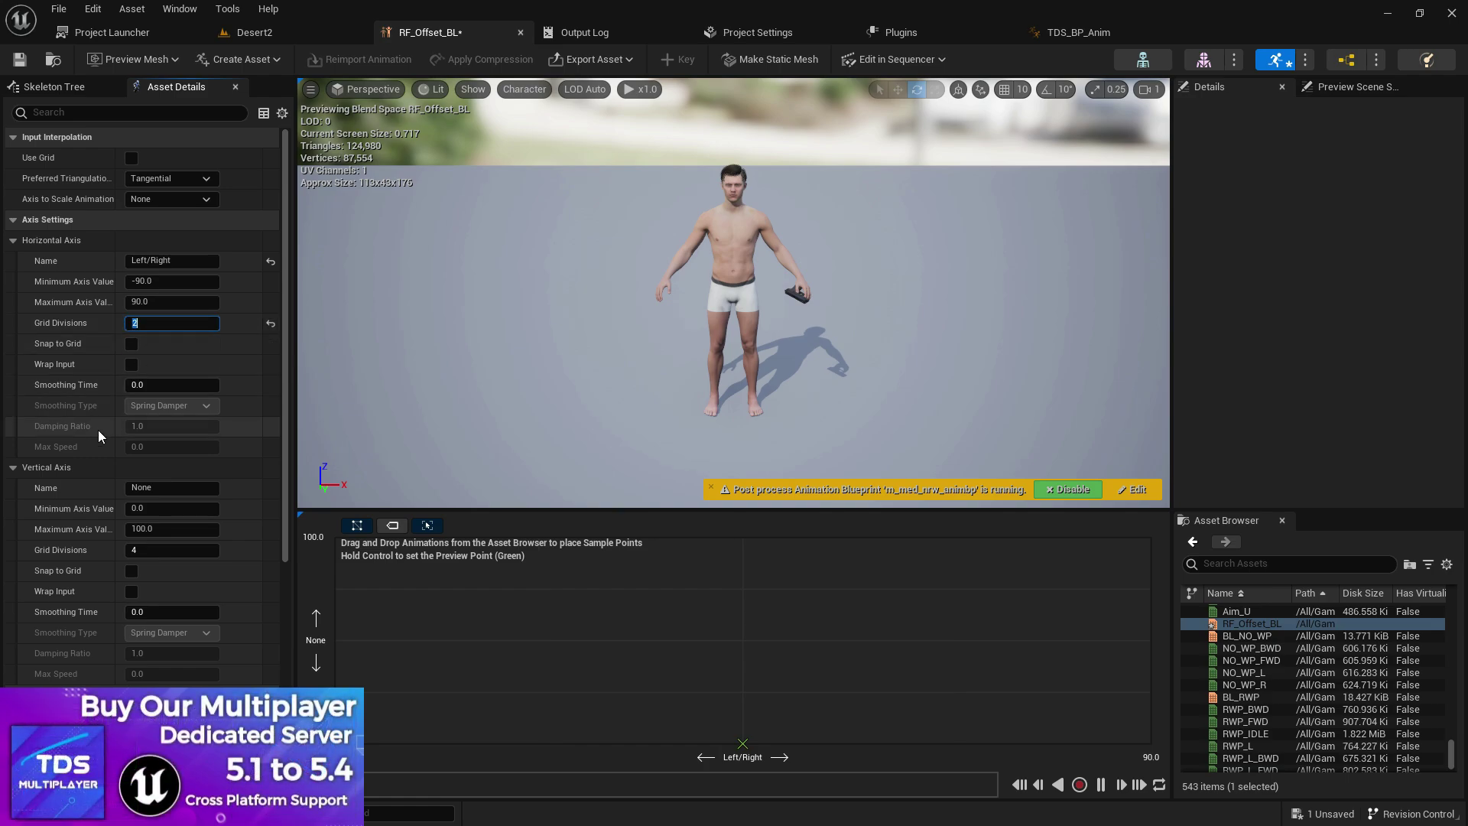
- Name the vertical axis UP/DW
click(166, 487)
text(UP/D)
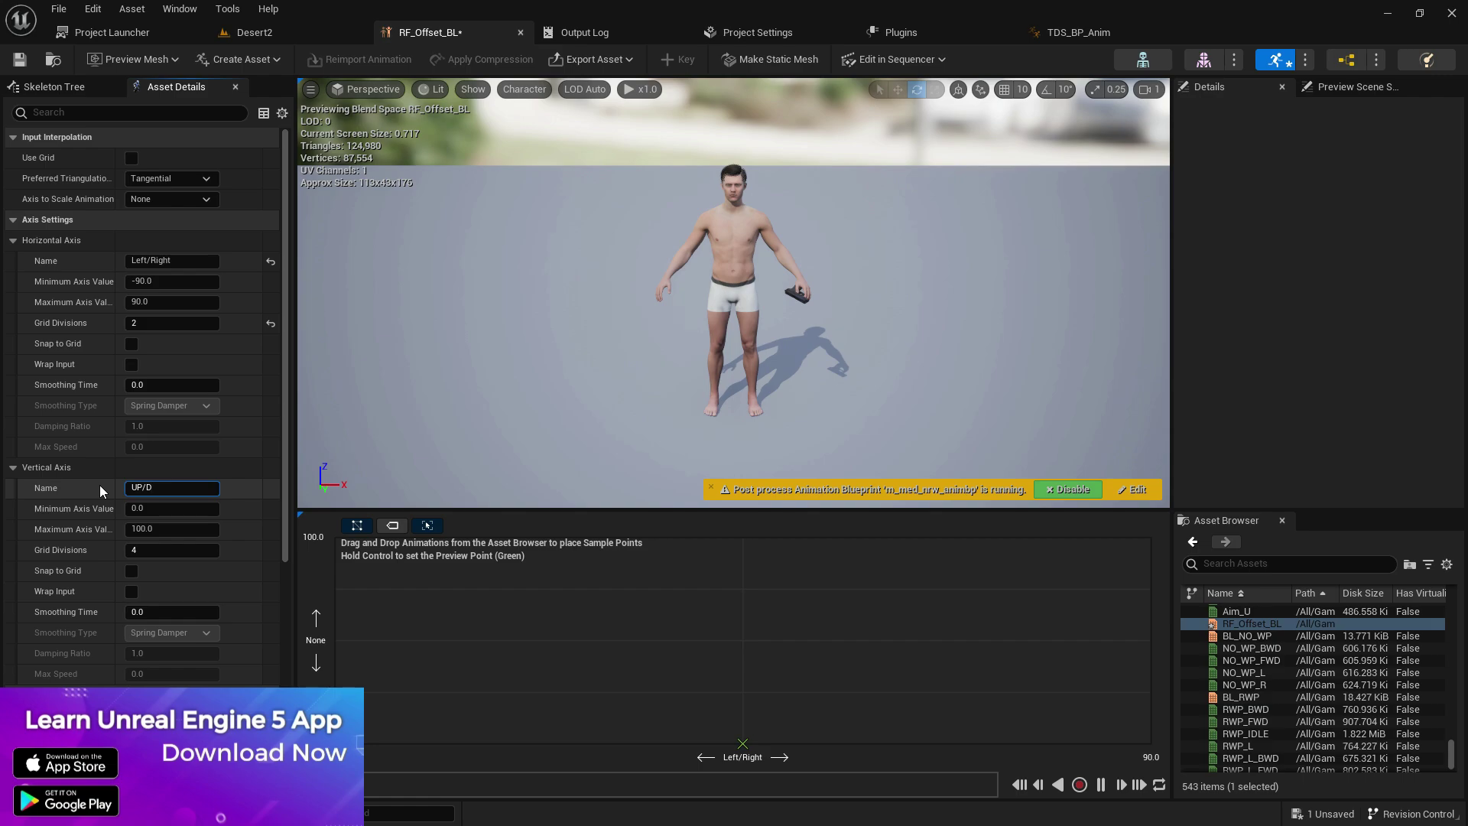
text(W)
key(Return)
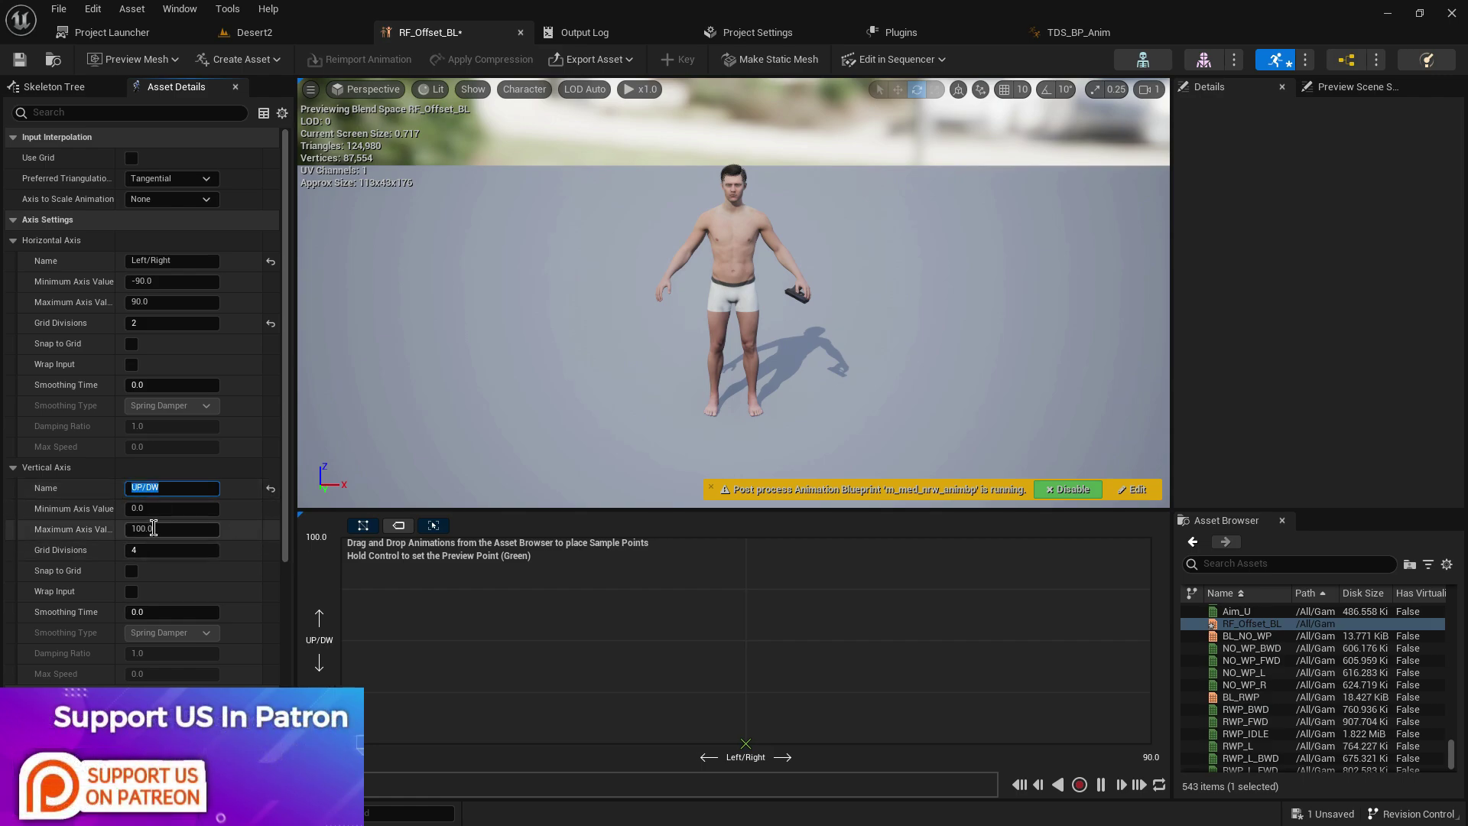
- Set the vertical axis range from -90 to 90 with 2 grid divisions
click(172, 506)
key(BackSpace)
key(BackSpace)
key(BackSpace)
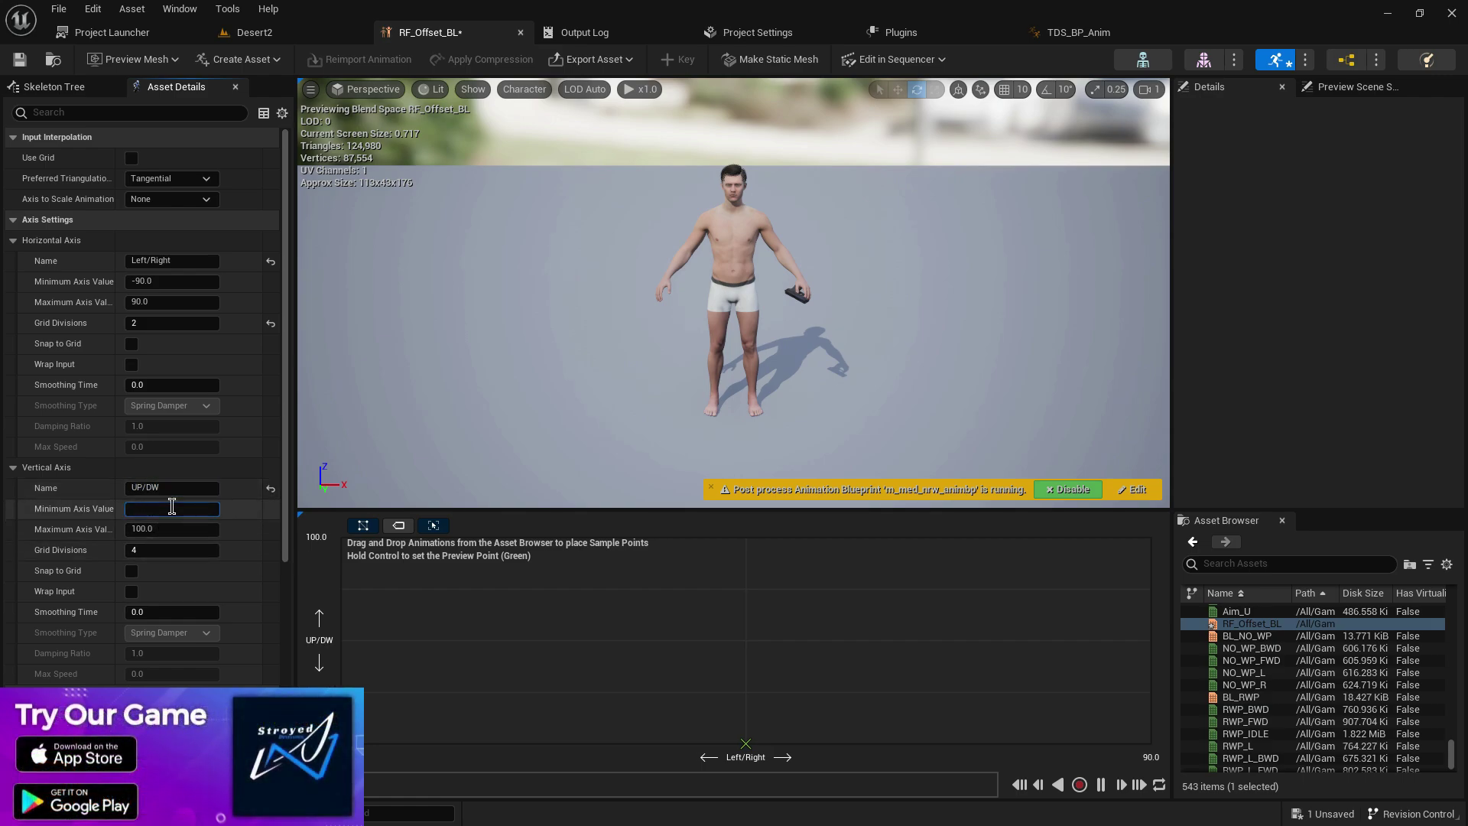
right_click(261, 530)
drag(167, 529, 116, 529)
key(BackSpace)
text(90)
key(Return)
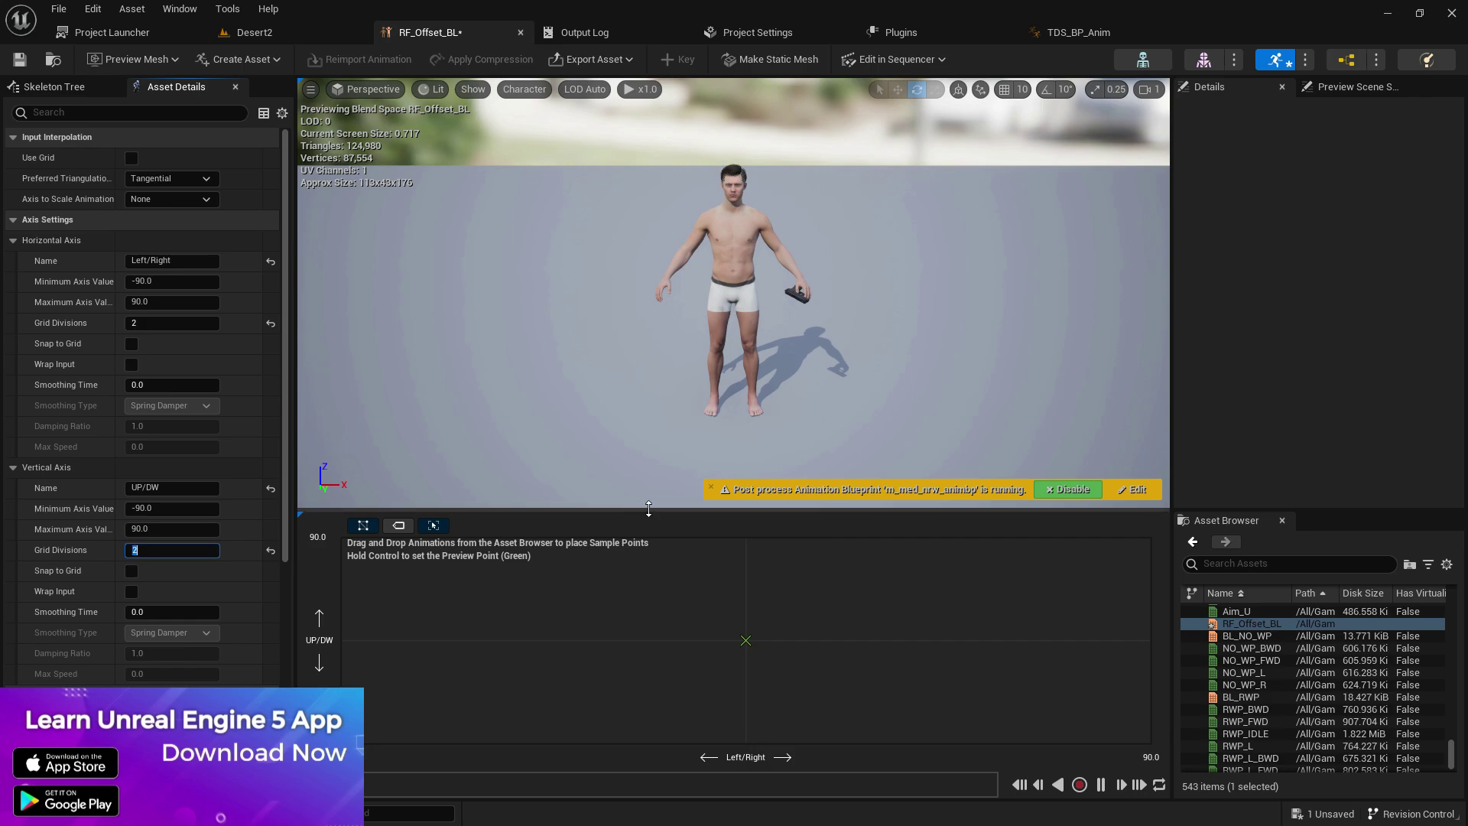
- Enlarge the sample grid area, enable Snap to Grid on both axes and save the blend space
drag(643, 510, 639, 379)
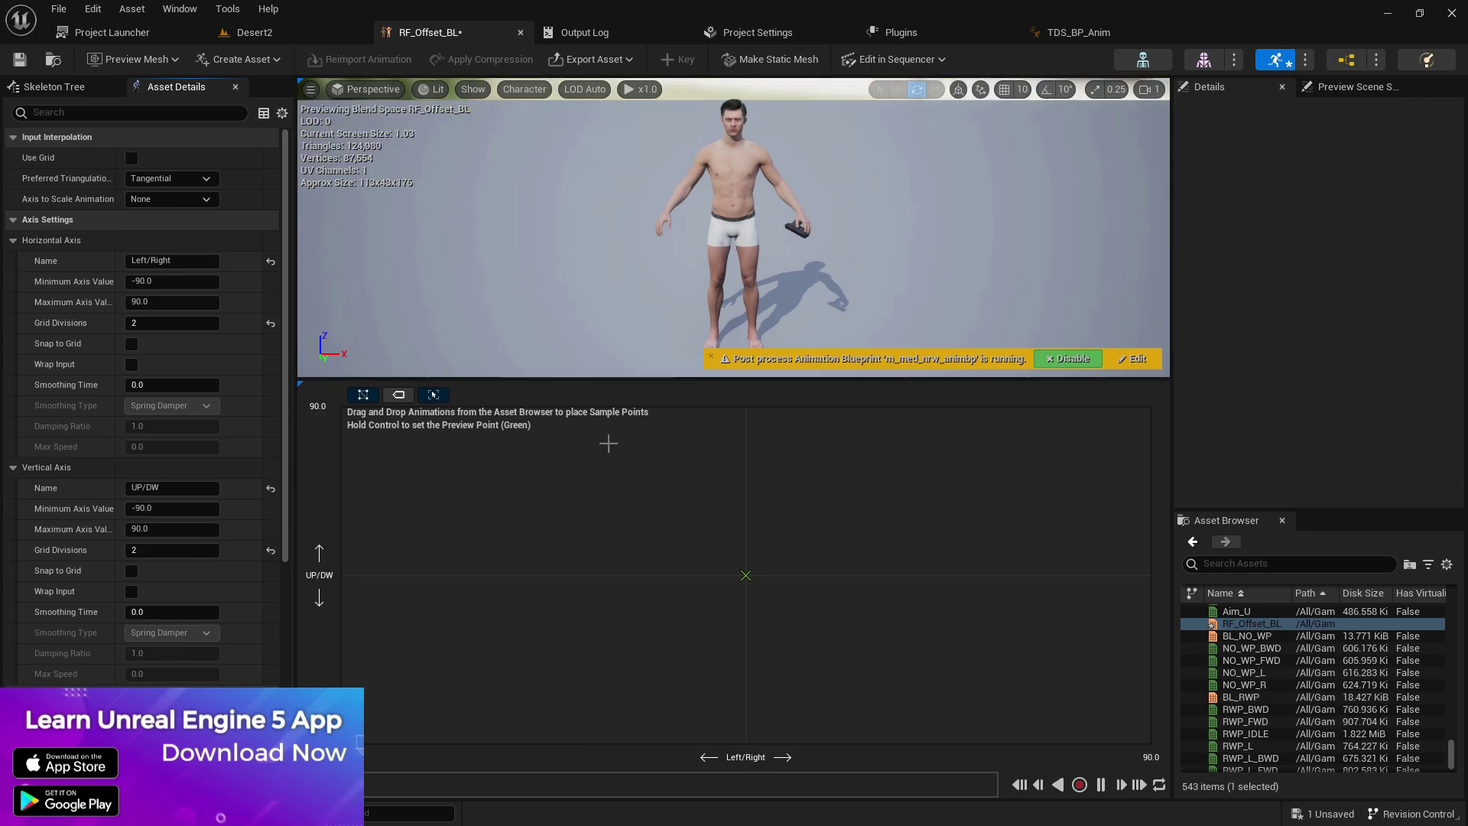
click(131, 570)
click(133, 345)
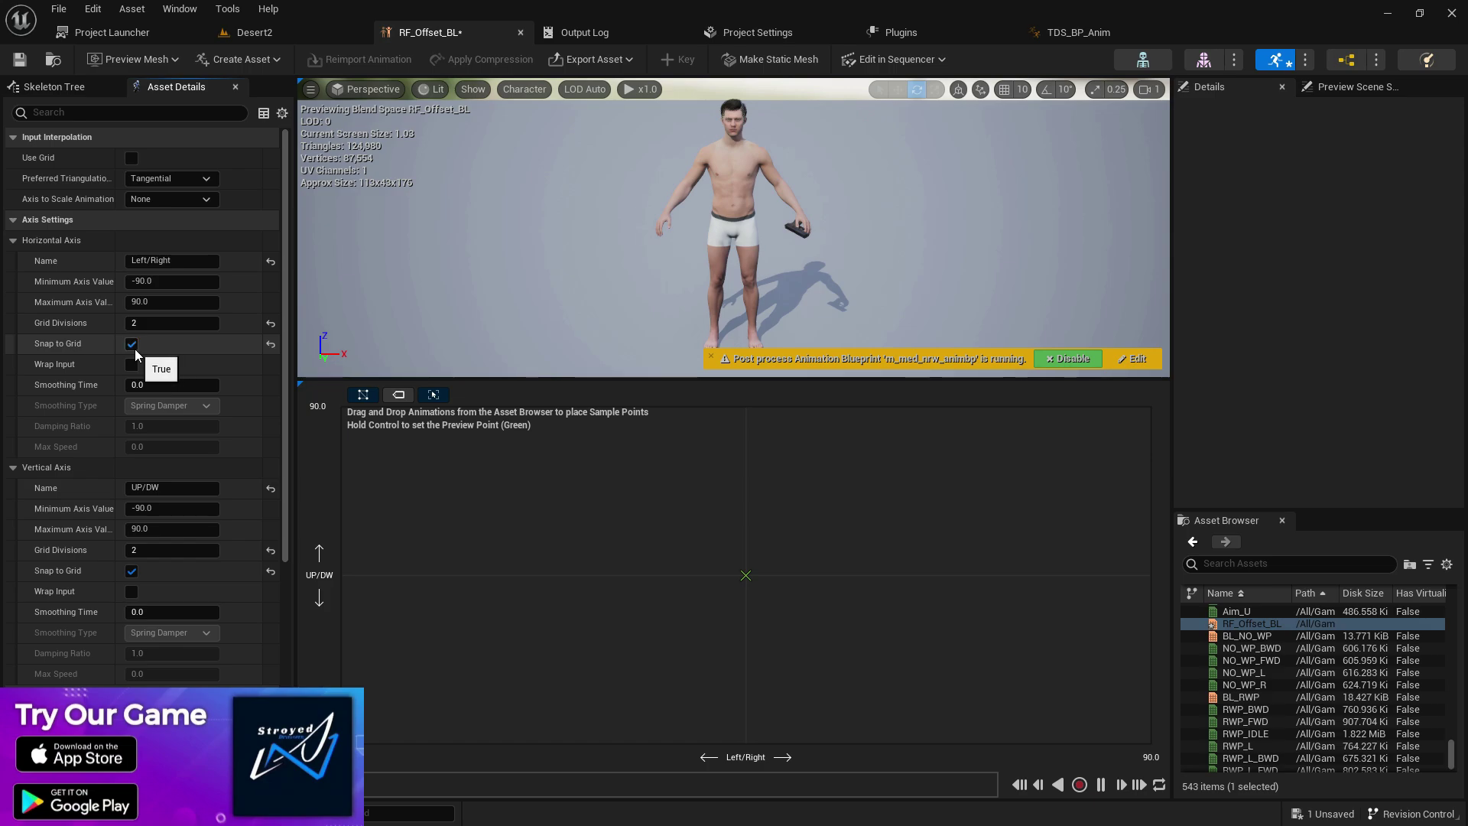
click(19, 59)
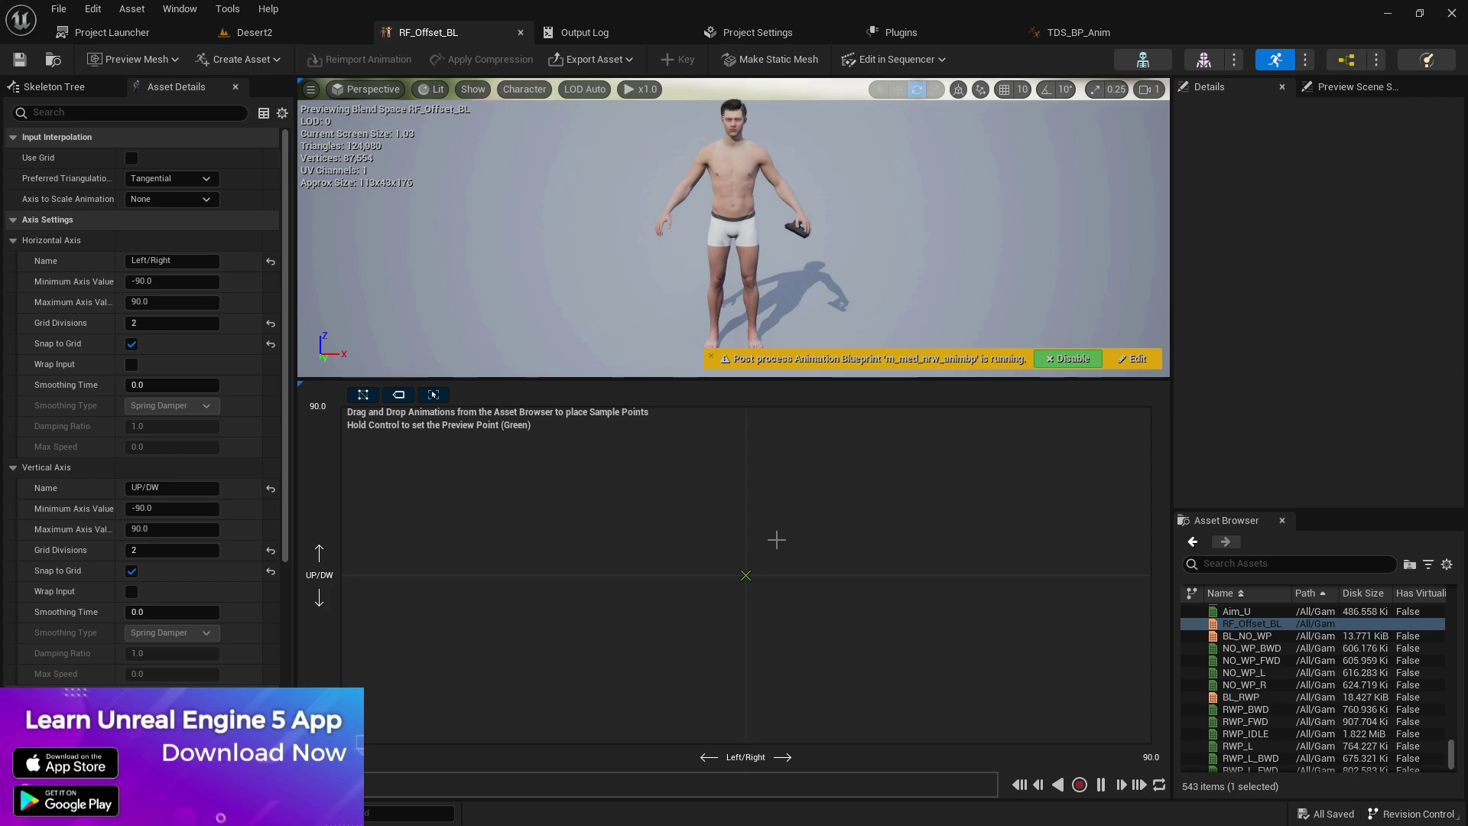
- Open Content Browser 2 in its own window and move it clear of the blend space grid
click(197, 12)
mouse_move(274, 304)
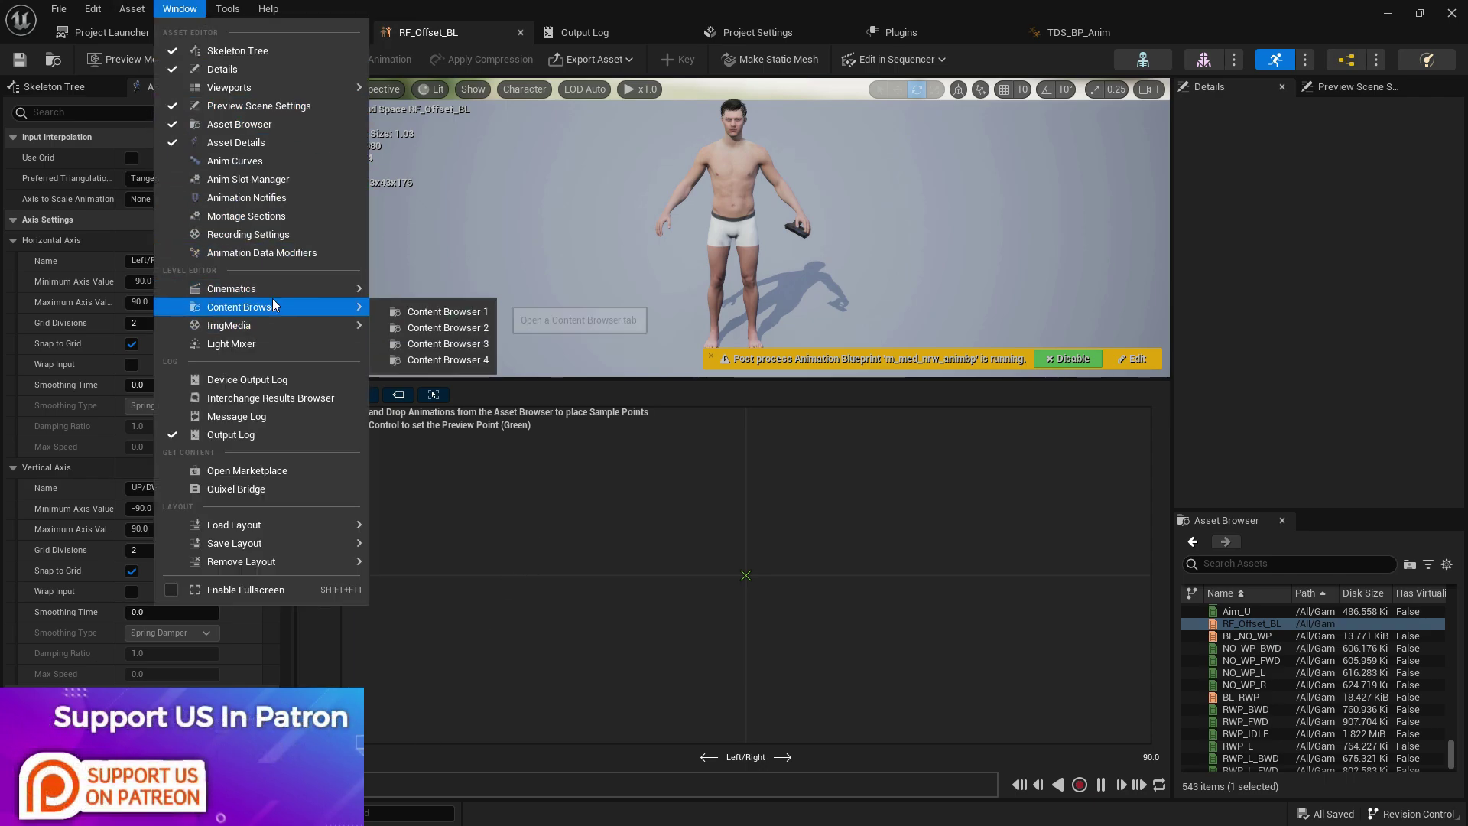
click(430, 329)
drag(671, 195, 0, 273)
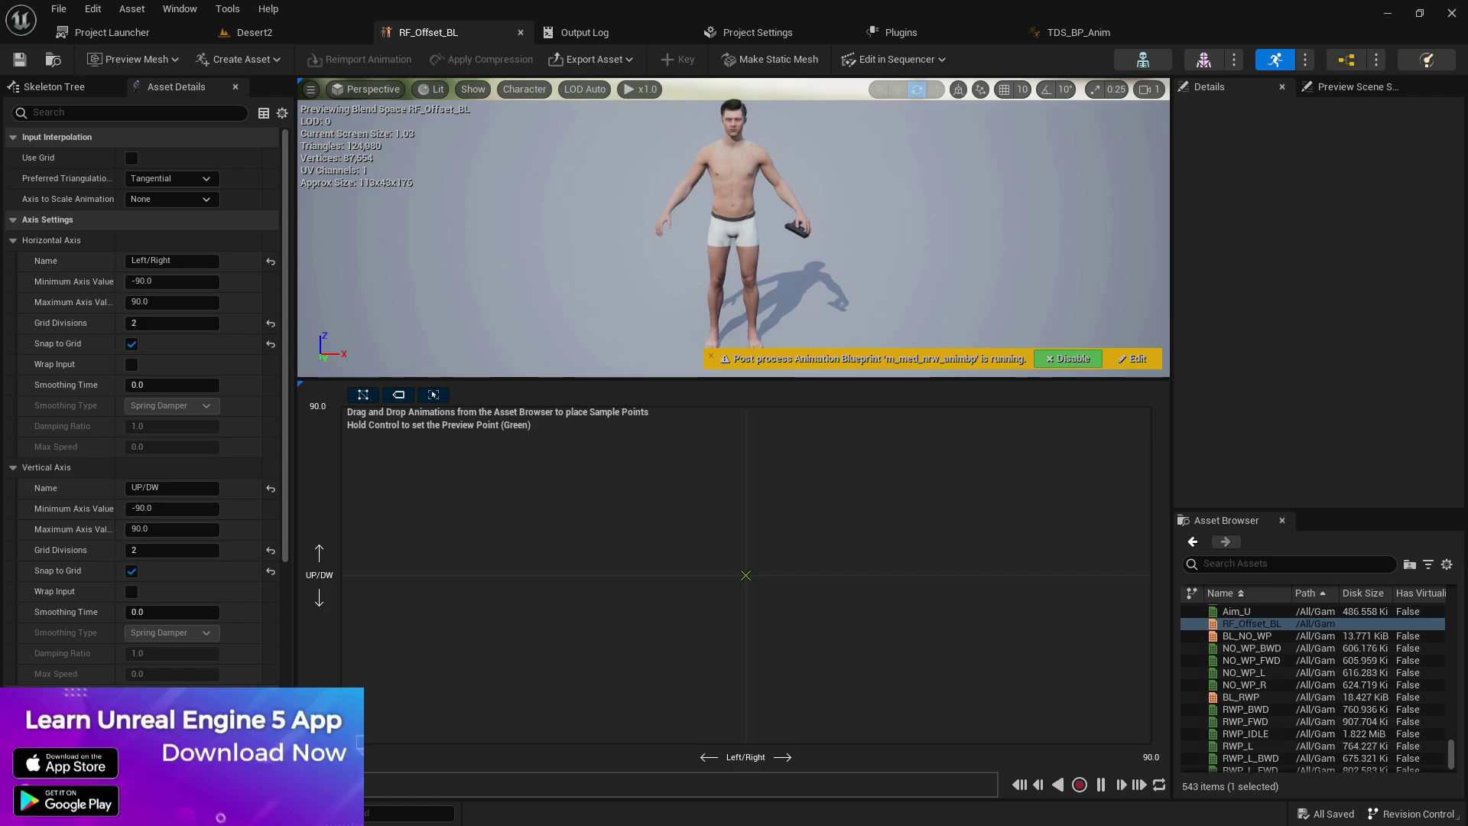
- Place Aim_CC at the grid centre, Aim_D at UP/DW -90 and Aim_U at UP/DW 90 on the central column
drag(596, 825, 757, 598)
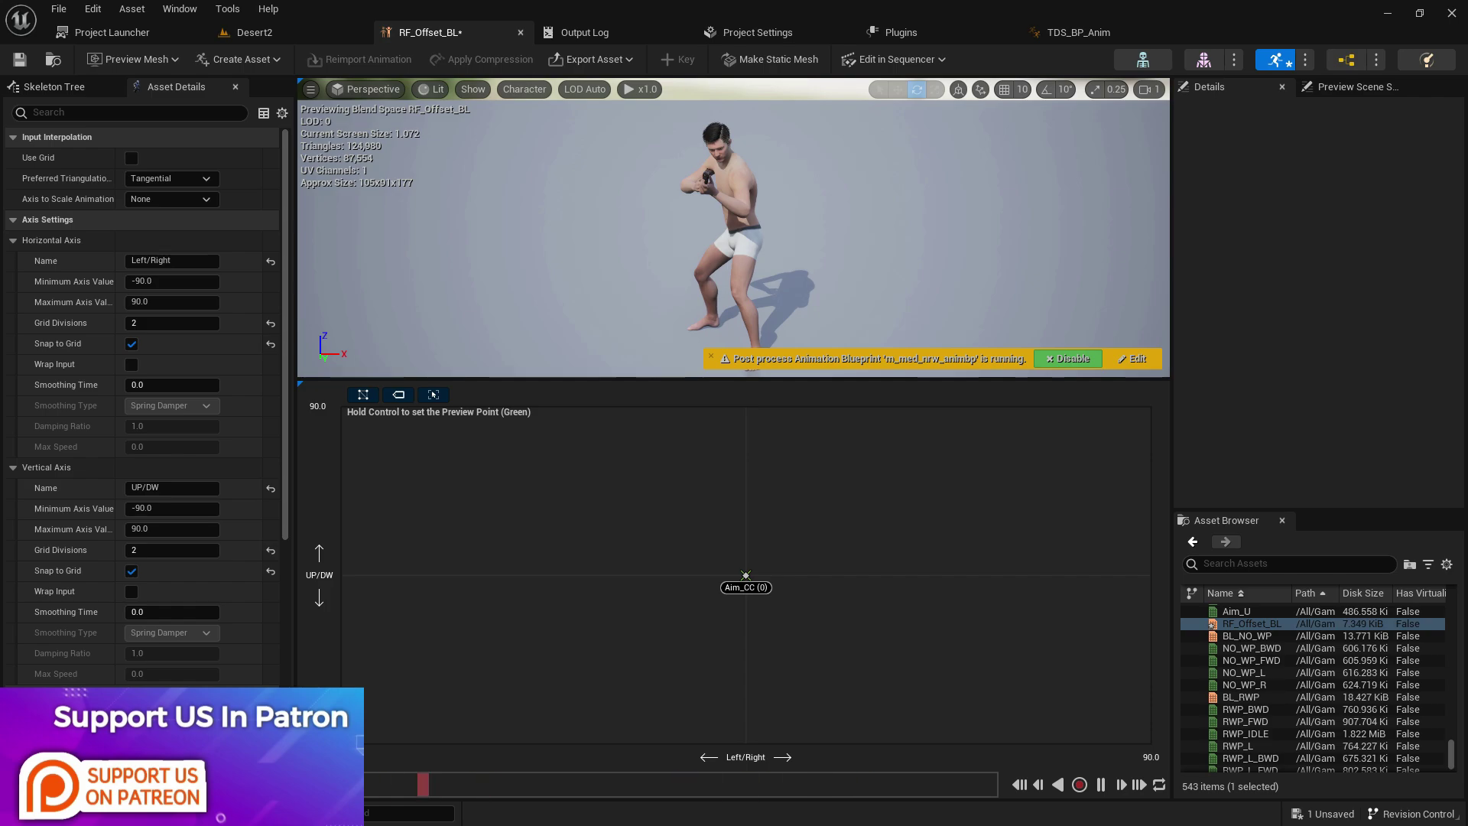
drag(604, 825, 757, 743)
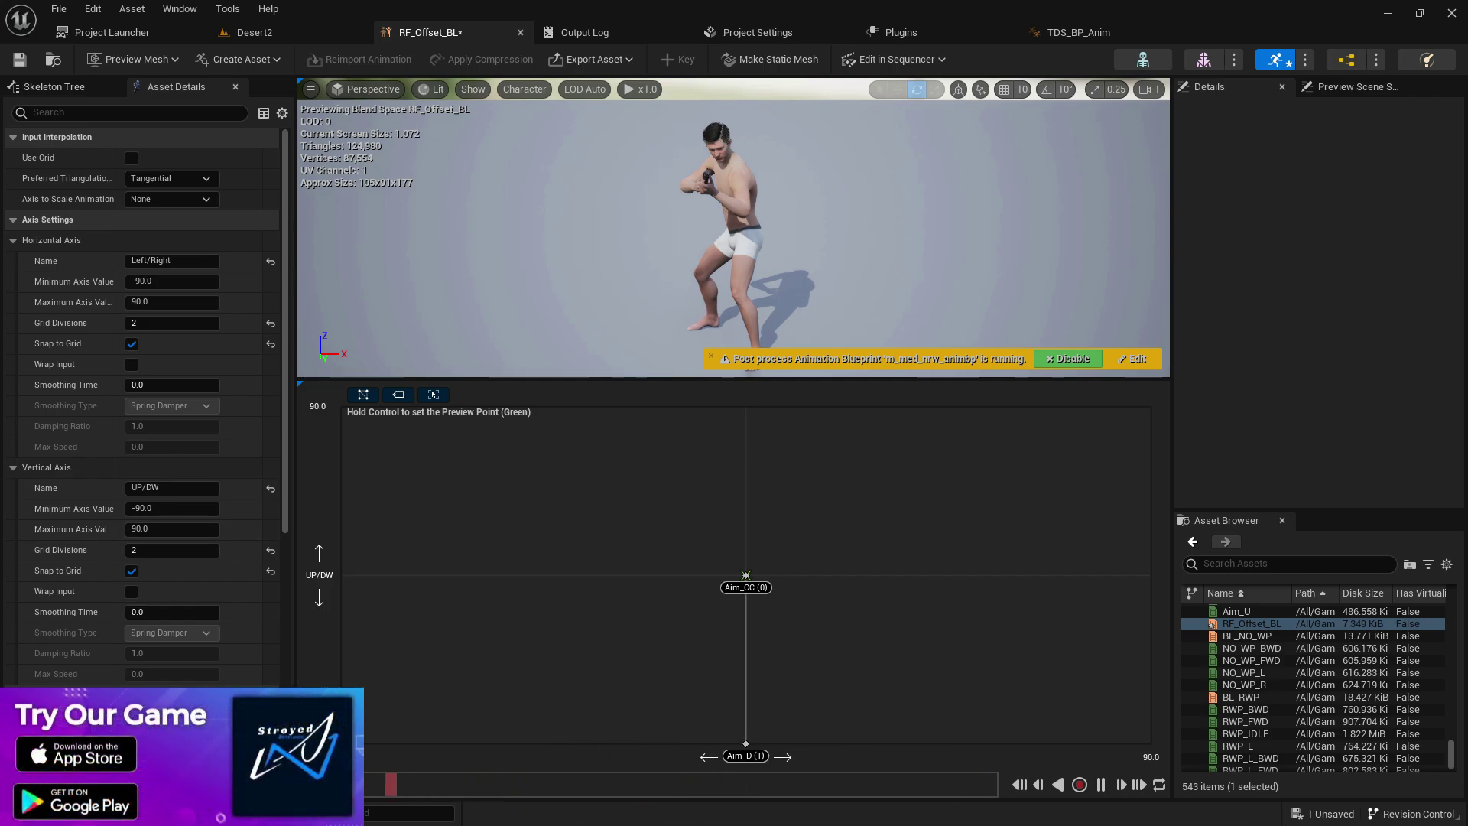
drag(0, 325, 746, 411)
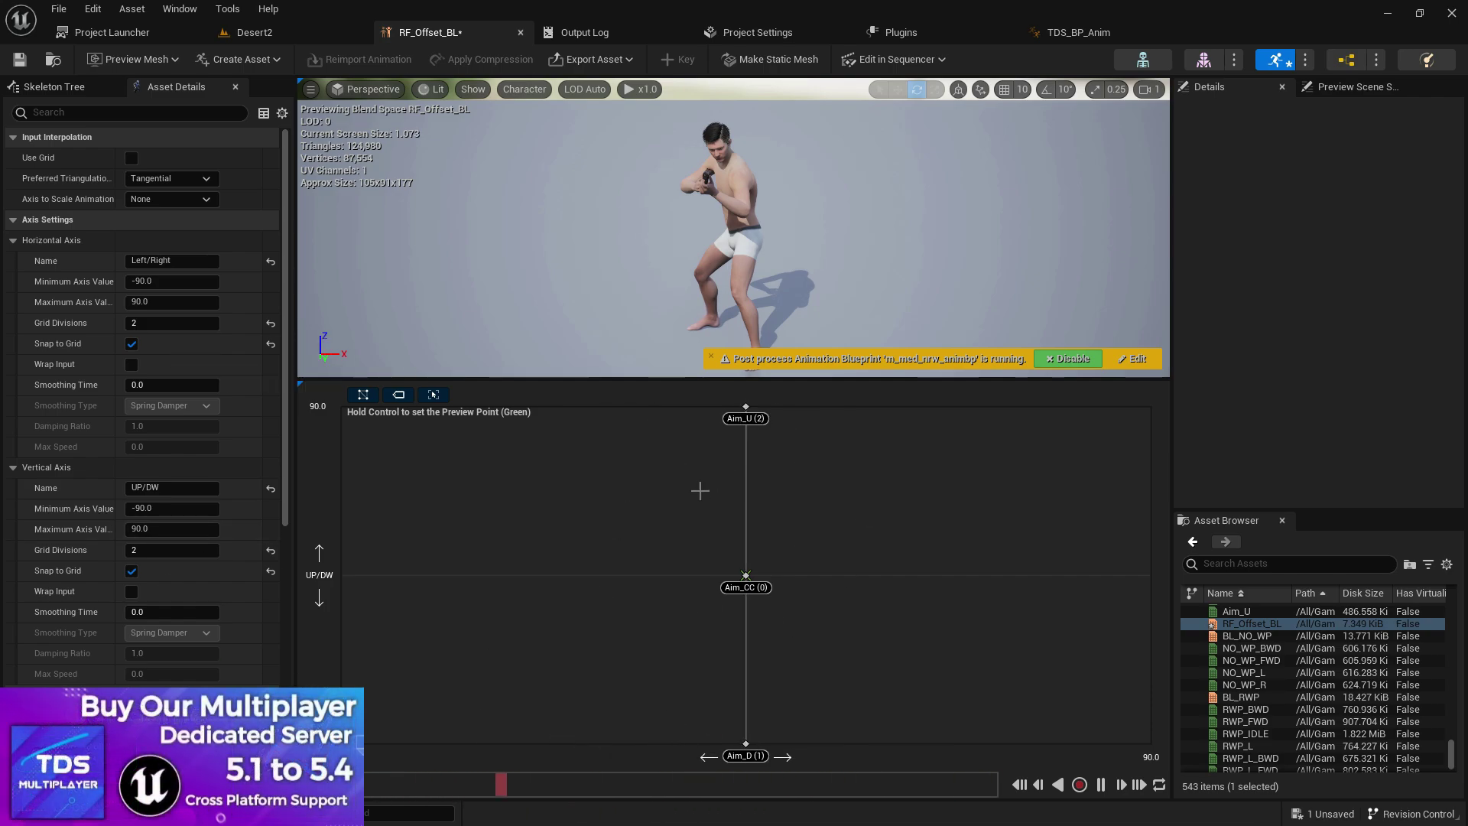
- Place Aim_L, Aim_LD and Aim_LU on the Left/Right -90 edge at UP/DW 0, -90 and 90
drag(0, 597, 341, 575)
mouse_move(316, 564)
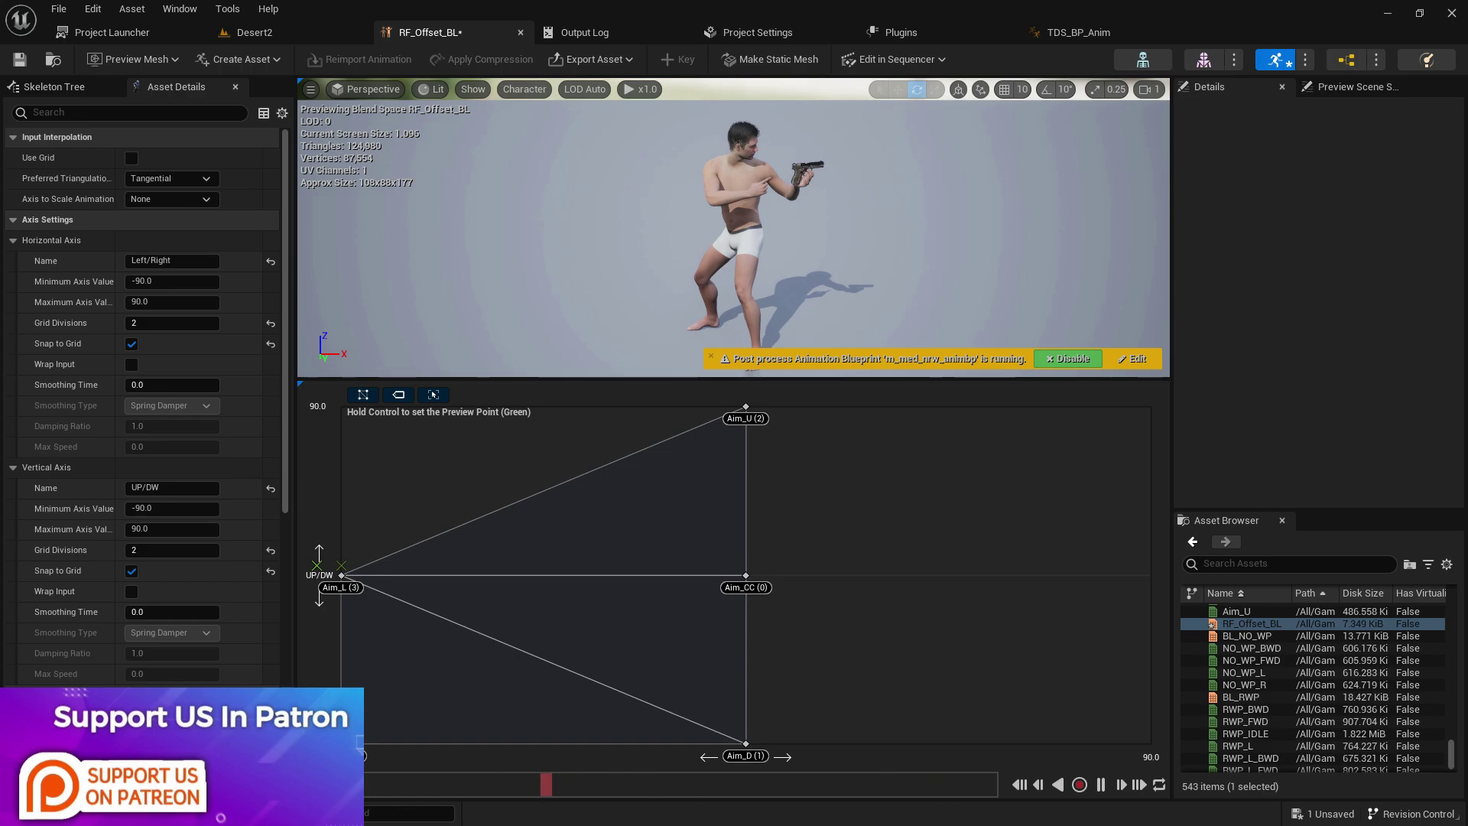
drag(505, 544, 338, 415)
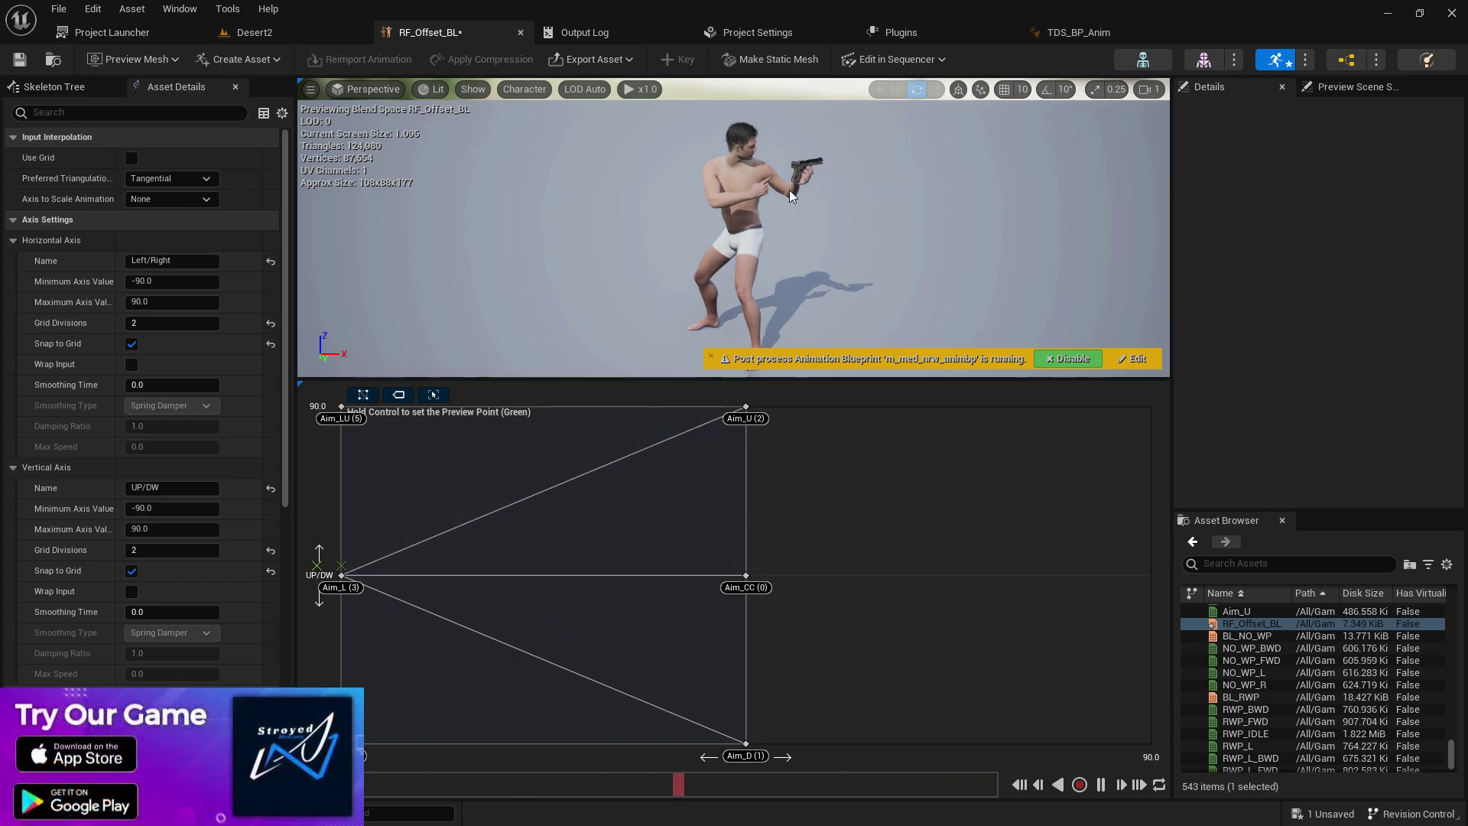
- Place Aim_R, Aim_RD and Aim_RU on the Left/Right 90 edge at UP/DW 0, -90 and 90
scroll(789, 189, up, 6)
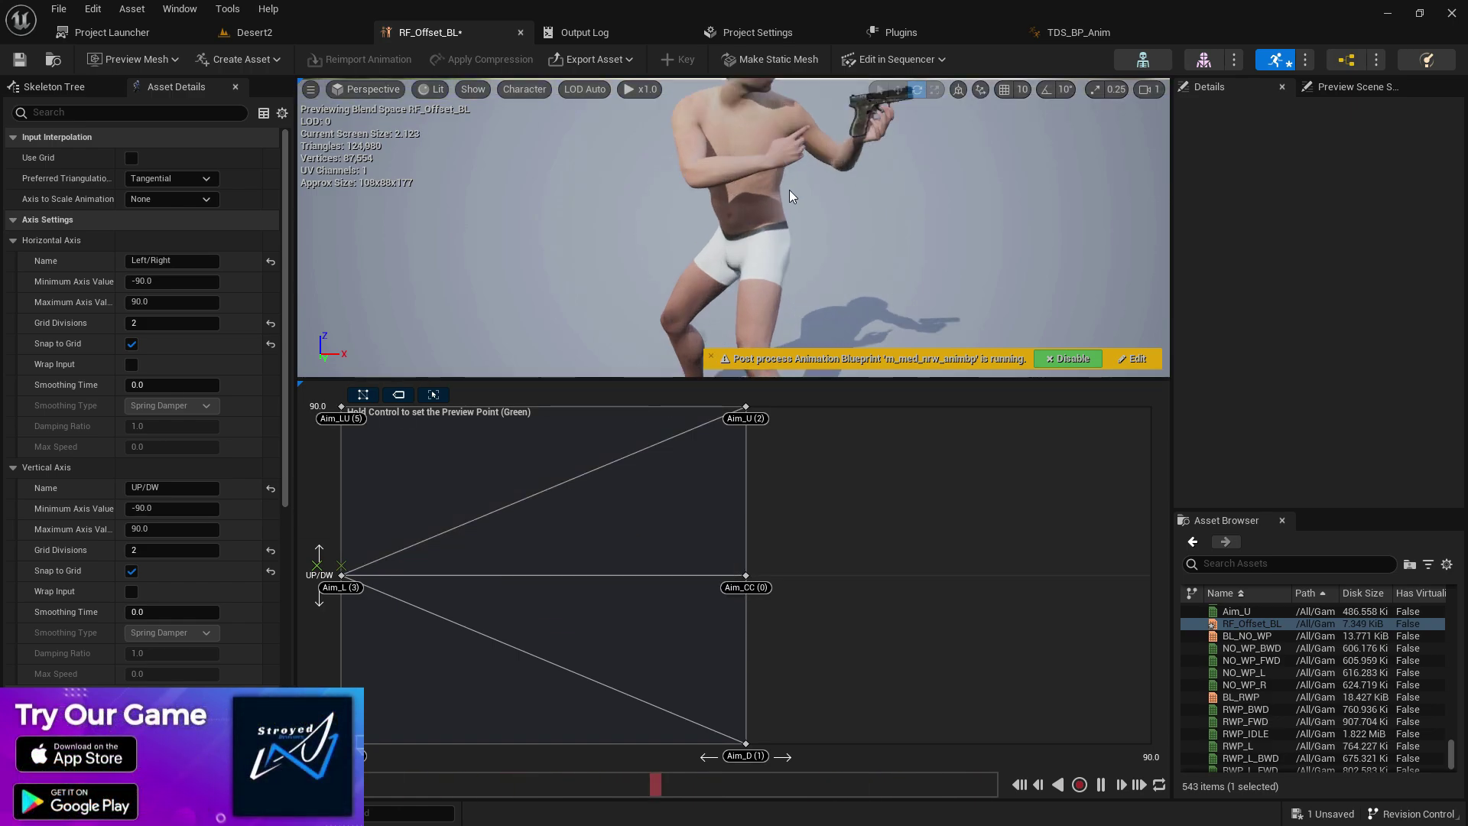
scroll(789, 190, down, 2)
right_drag(789, 190, 812, 141)
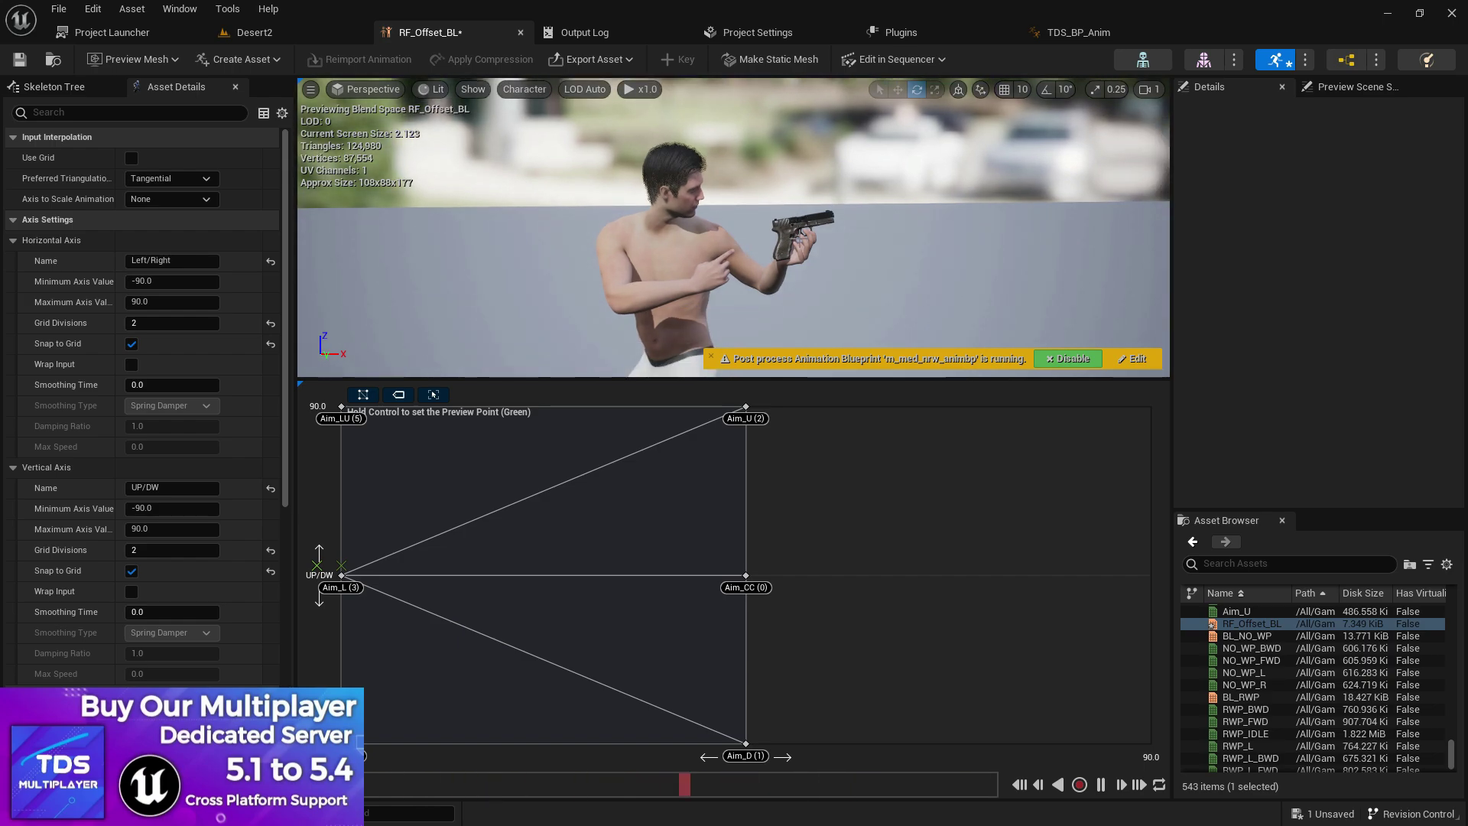
scroll(789, 190, up, 3)
scroll(882, 244, down, 7)
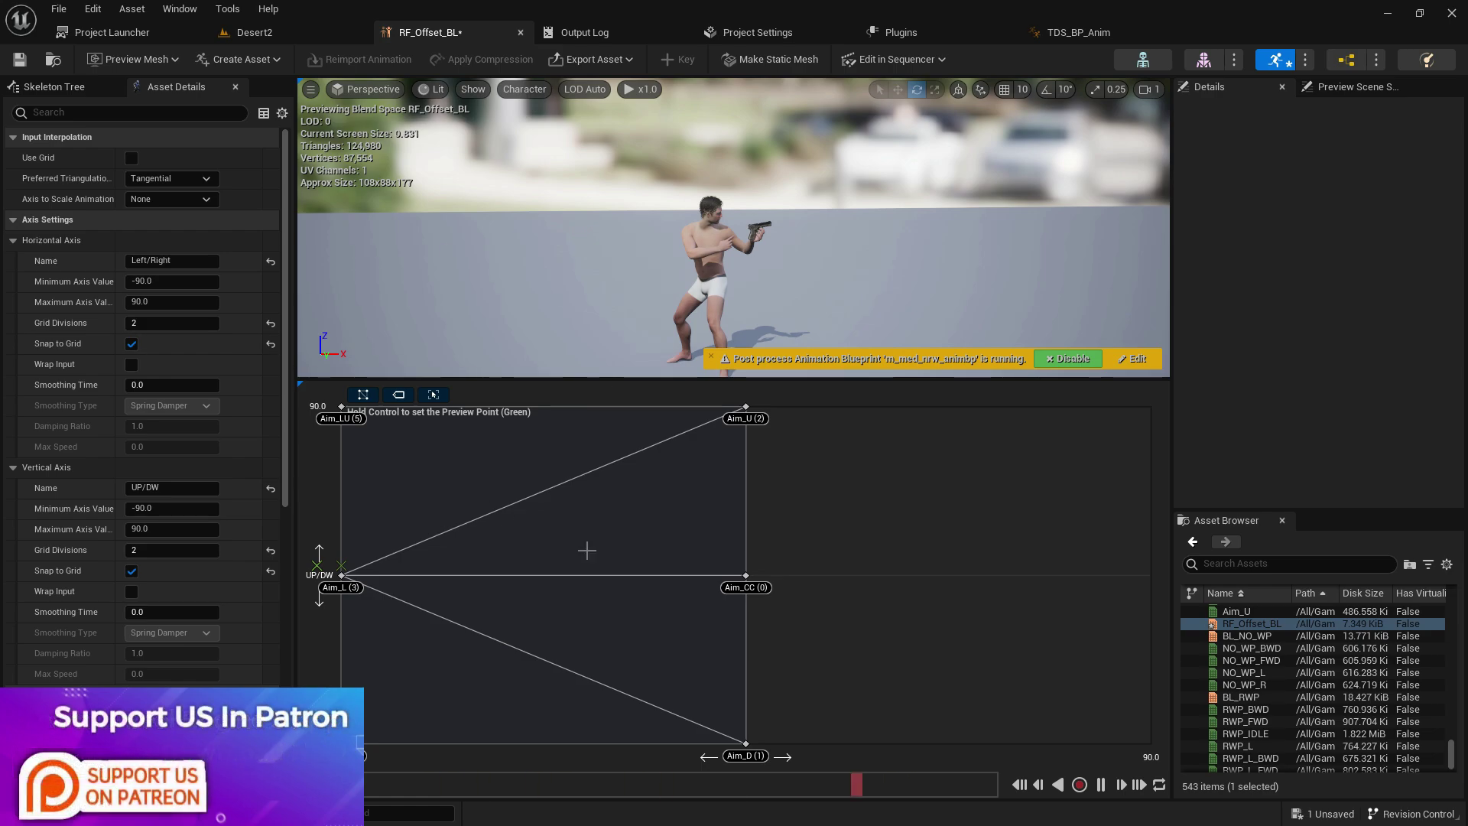
drag(0, 361, 1135, 597)
drag(0, 489, 1141, 737)
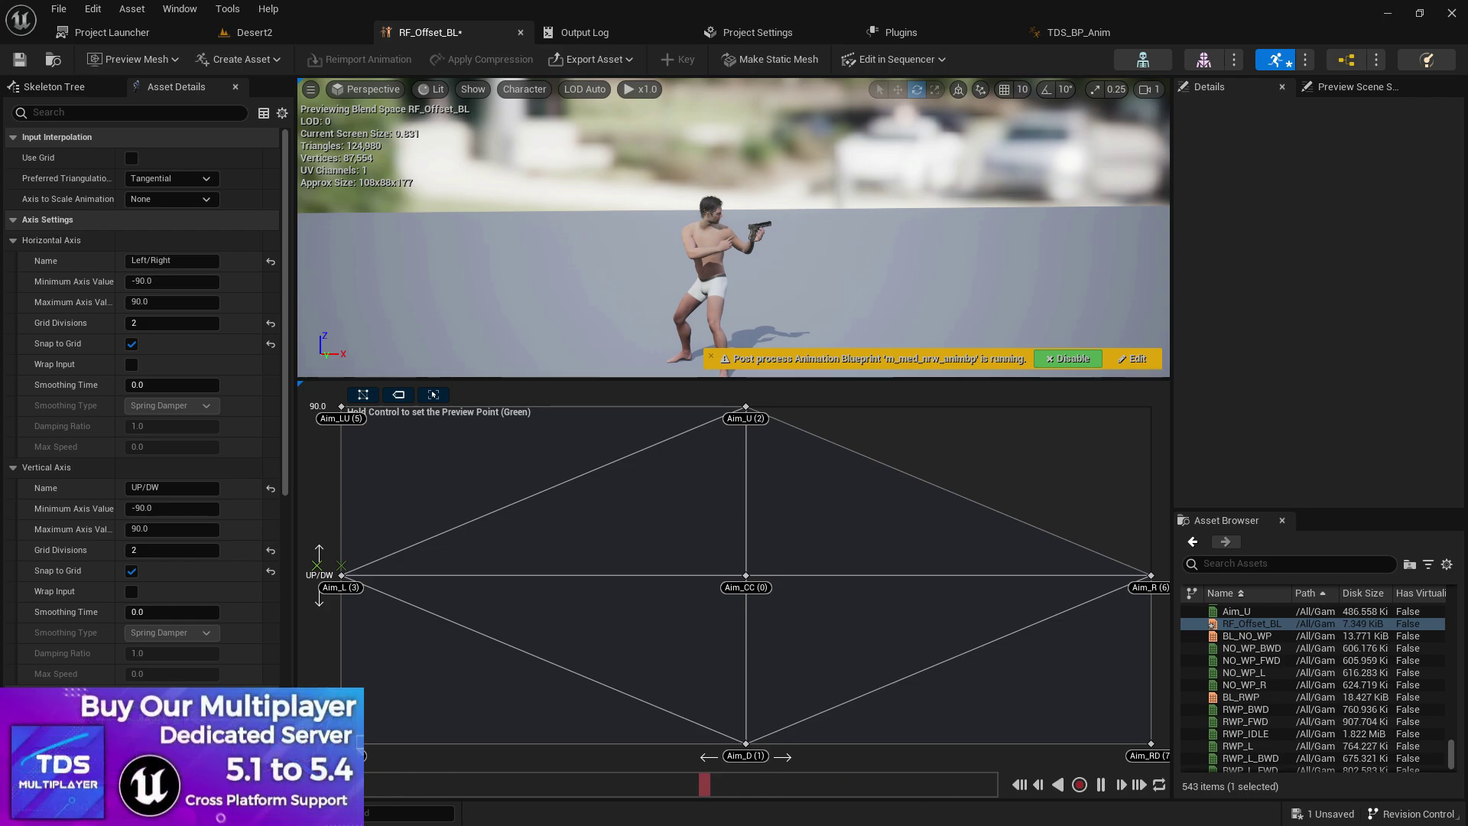
drag(1123, 434, 1122, 434)
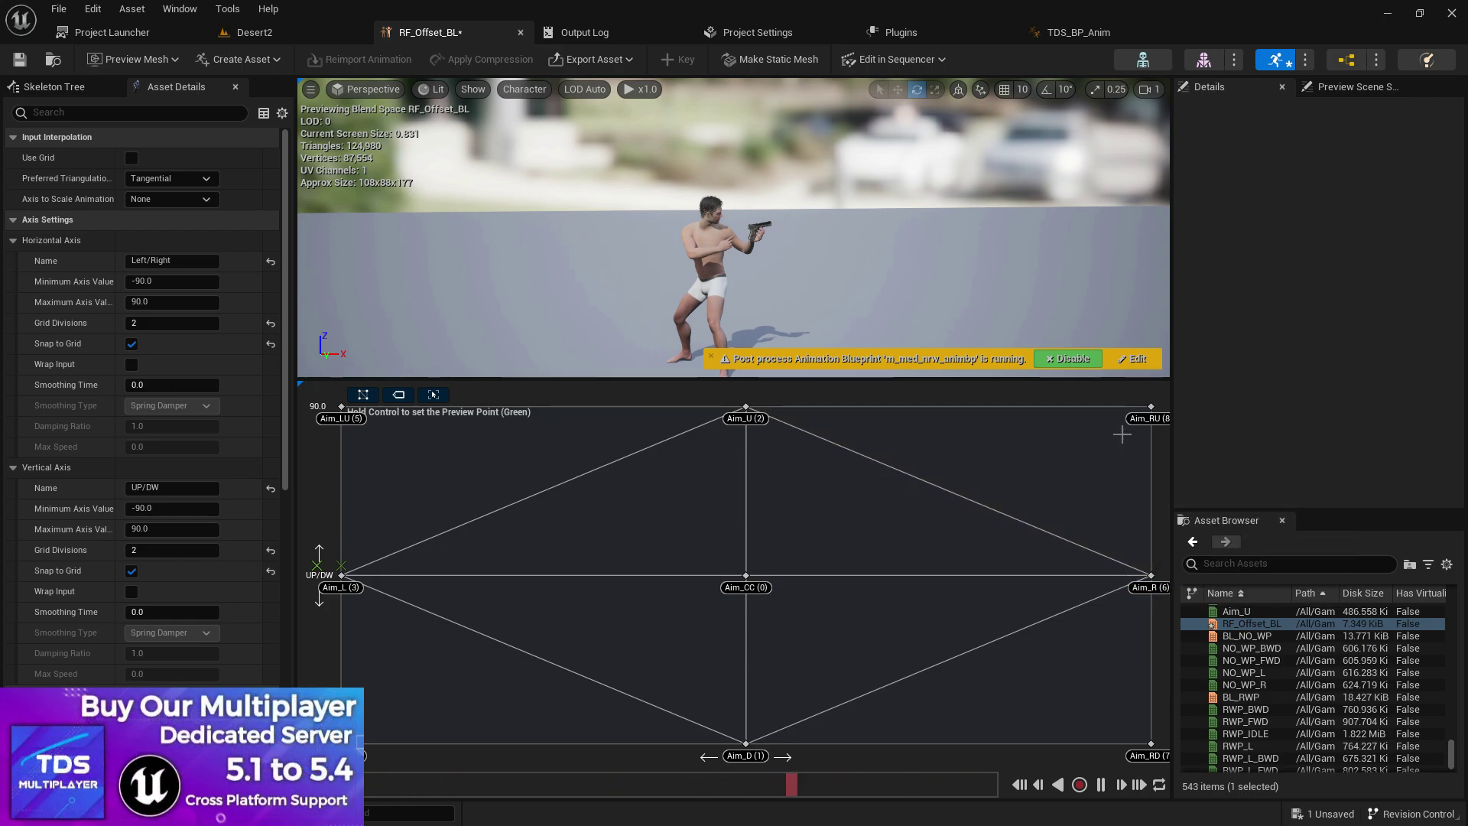
- Sweep the preview point across the grid to test the aim poses and save RF_Offset_BL
key(ctrl)
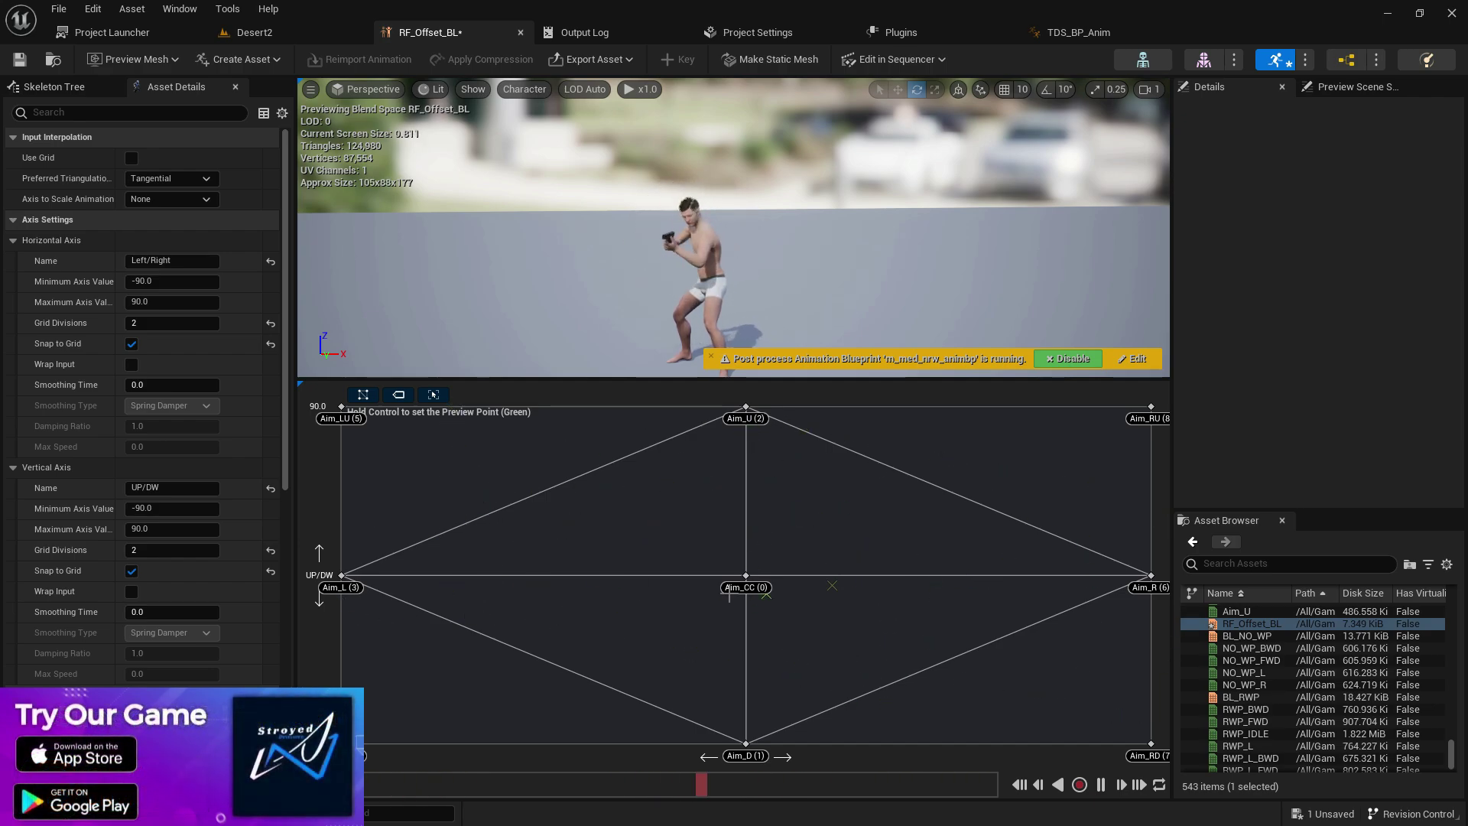
click(18, 64)
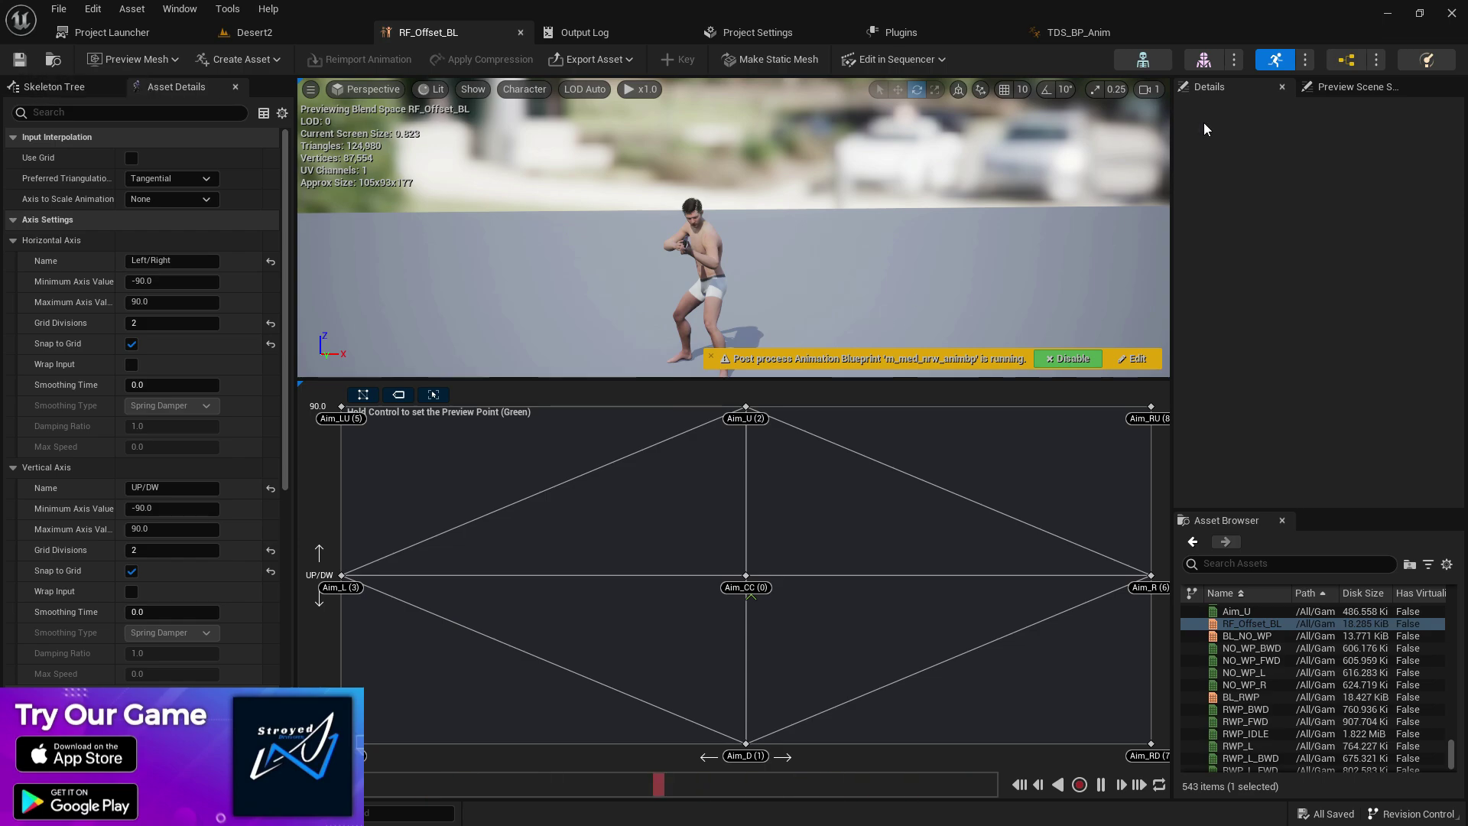
- Switch to TDS_BP_Anim and examine the velocity, direction and Clamp Angle nodes in the Event Graph
click(1070, 32)
scroll(900, 190, down, 4)
right_drag(781, 291, 1079, 406)
scroll(788, 296, down, 3)
right_drag(805, 324, 648, 337)
scroll(647, 337, up, 7)
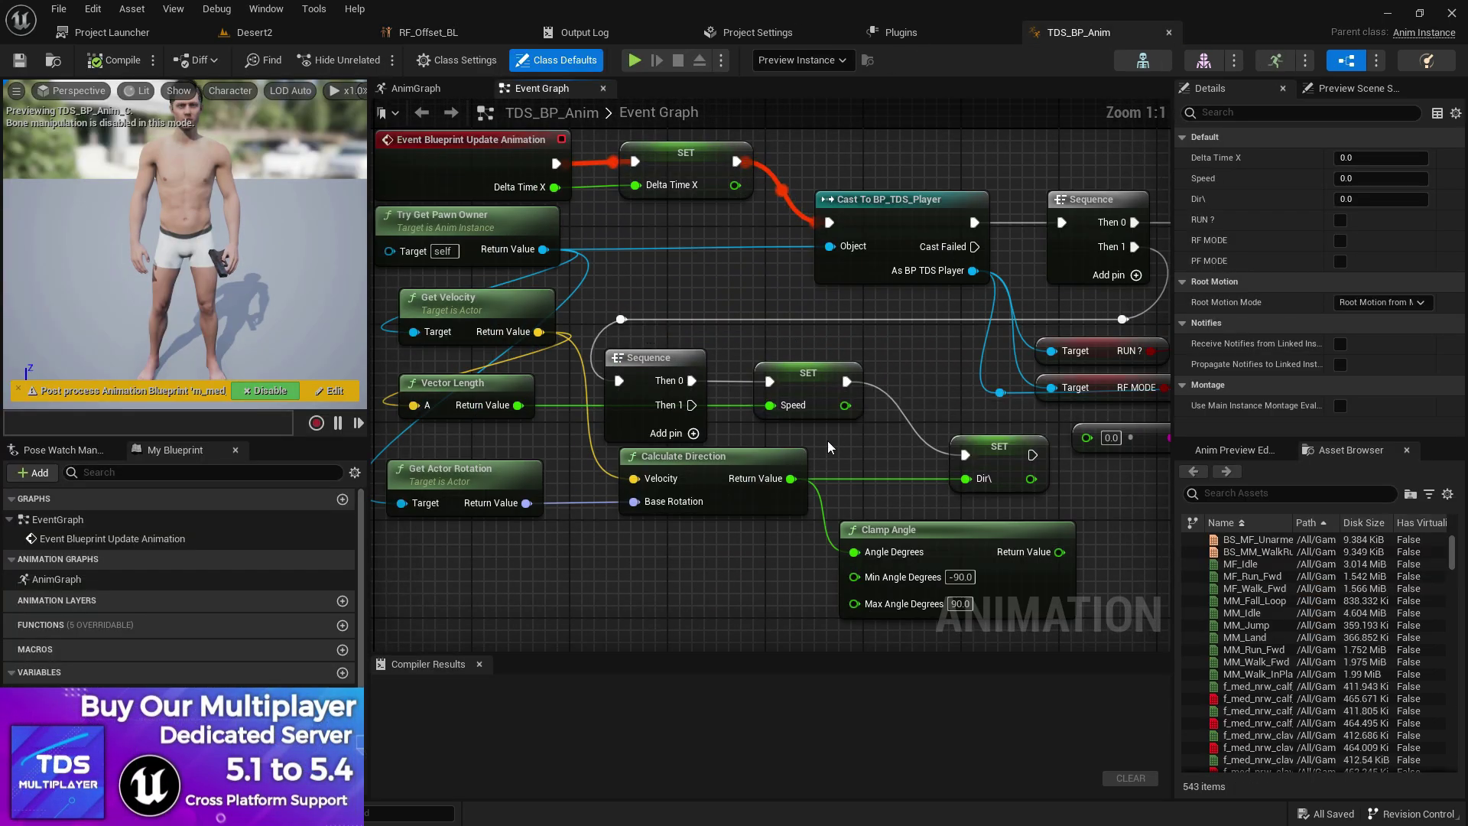
right_drag(854, 433, 623, 206)
right_drag(634, 276, 912, 297)
right_drag(561, 307, 570, 400)
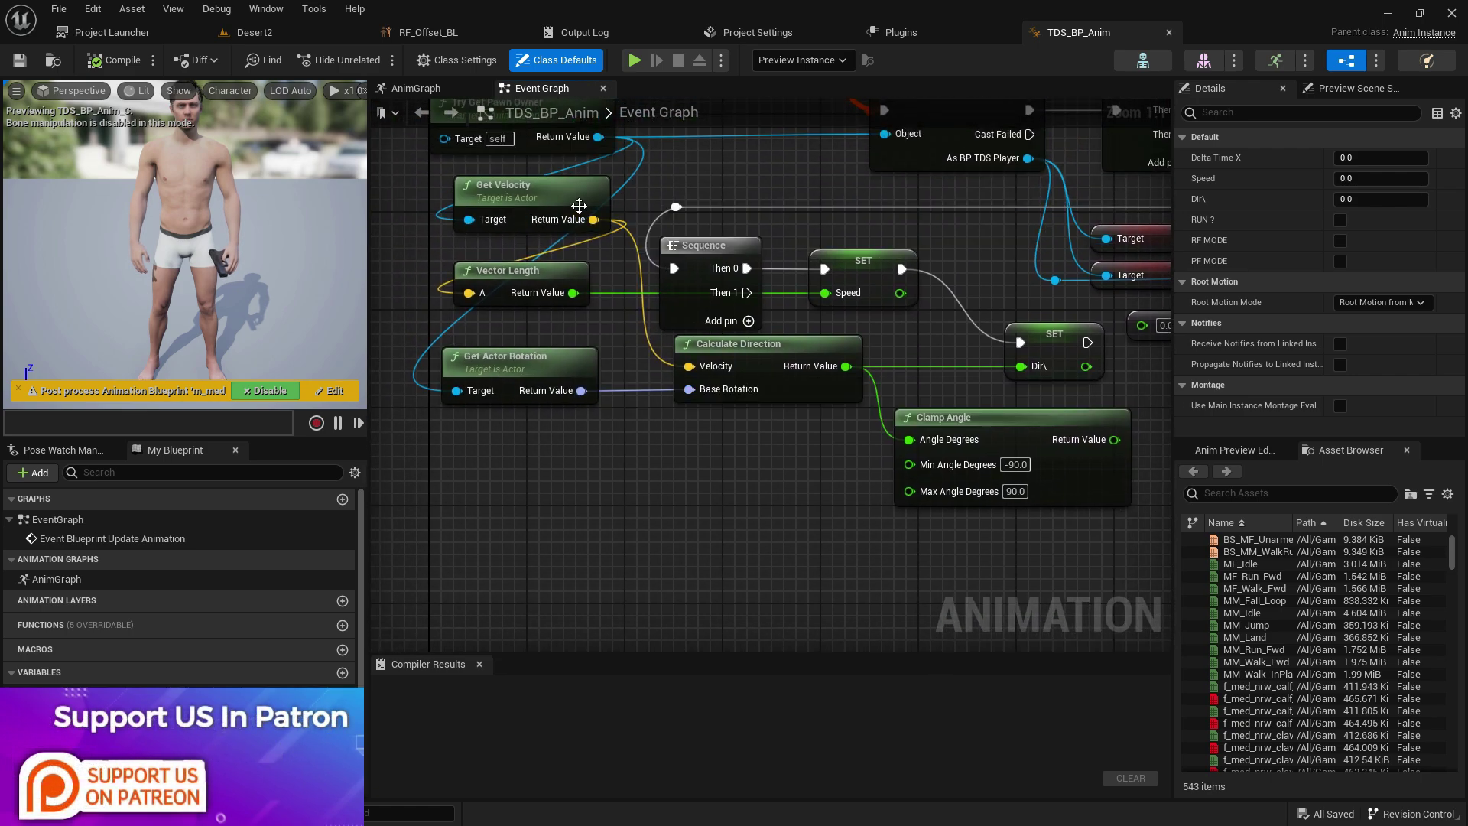
right_click(668, 468)
drag(594, 220, 682, 522)
text(g)
click(629, 527)
right_drag(597, 366, 596, 492)
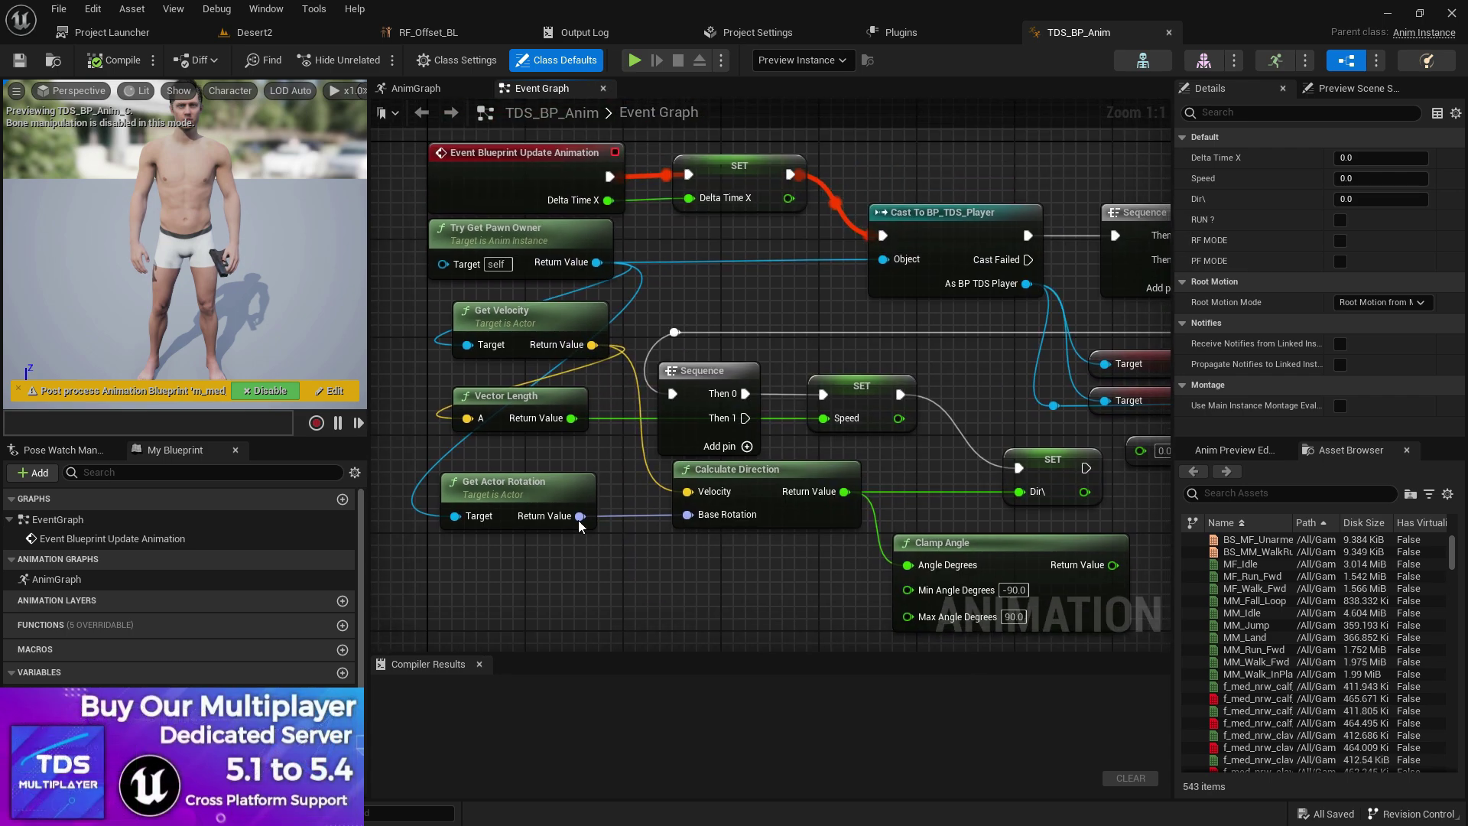
- Add a Get Base Aim Rotation node from Try Get Pawn Owner's return value and split its rotation output into separate components
right_drag(603, 320, 541, 231)
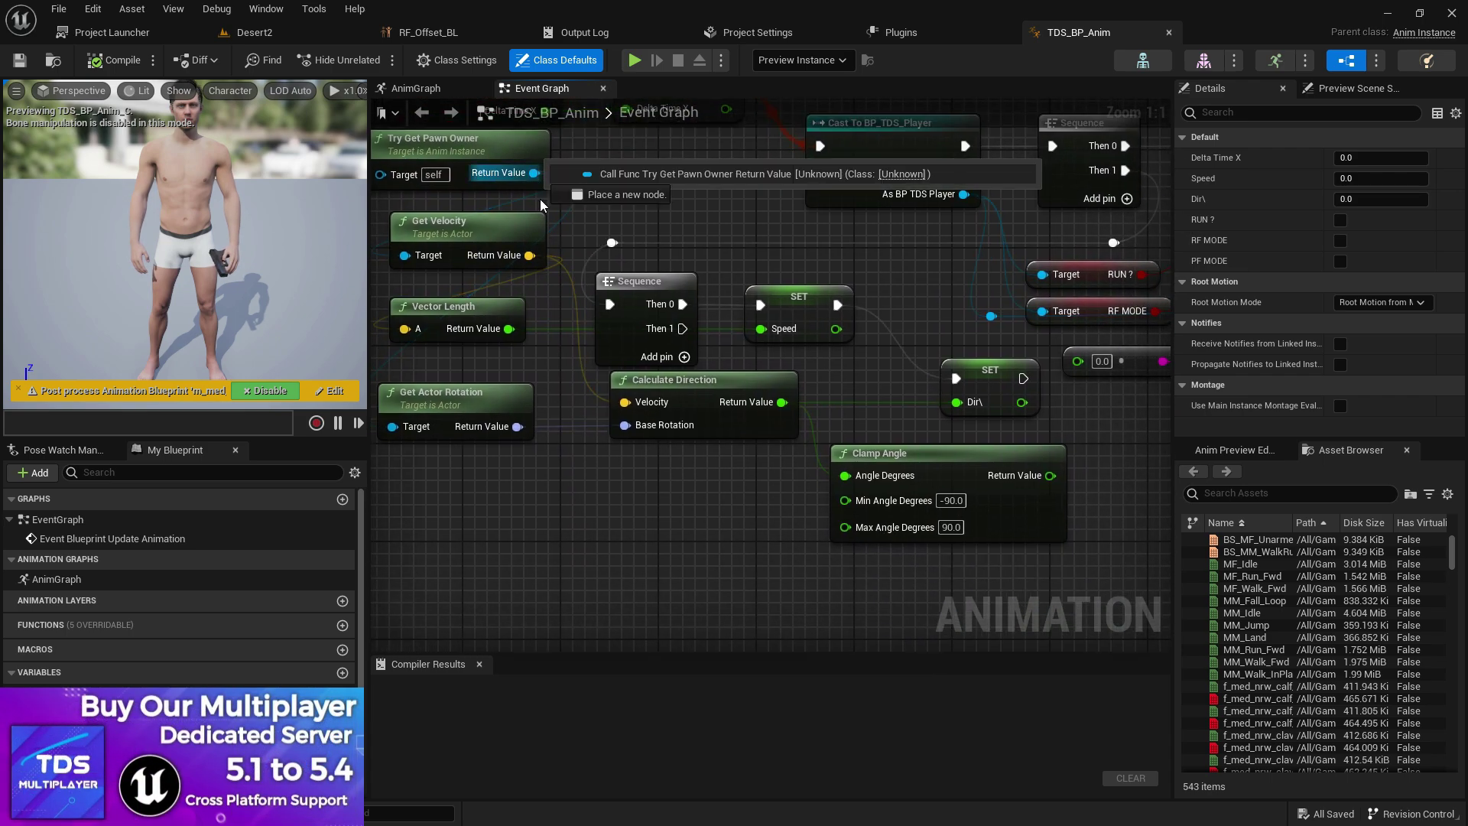
drag(533, 173, 532, 567)
text(GET AIM)
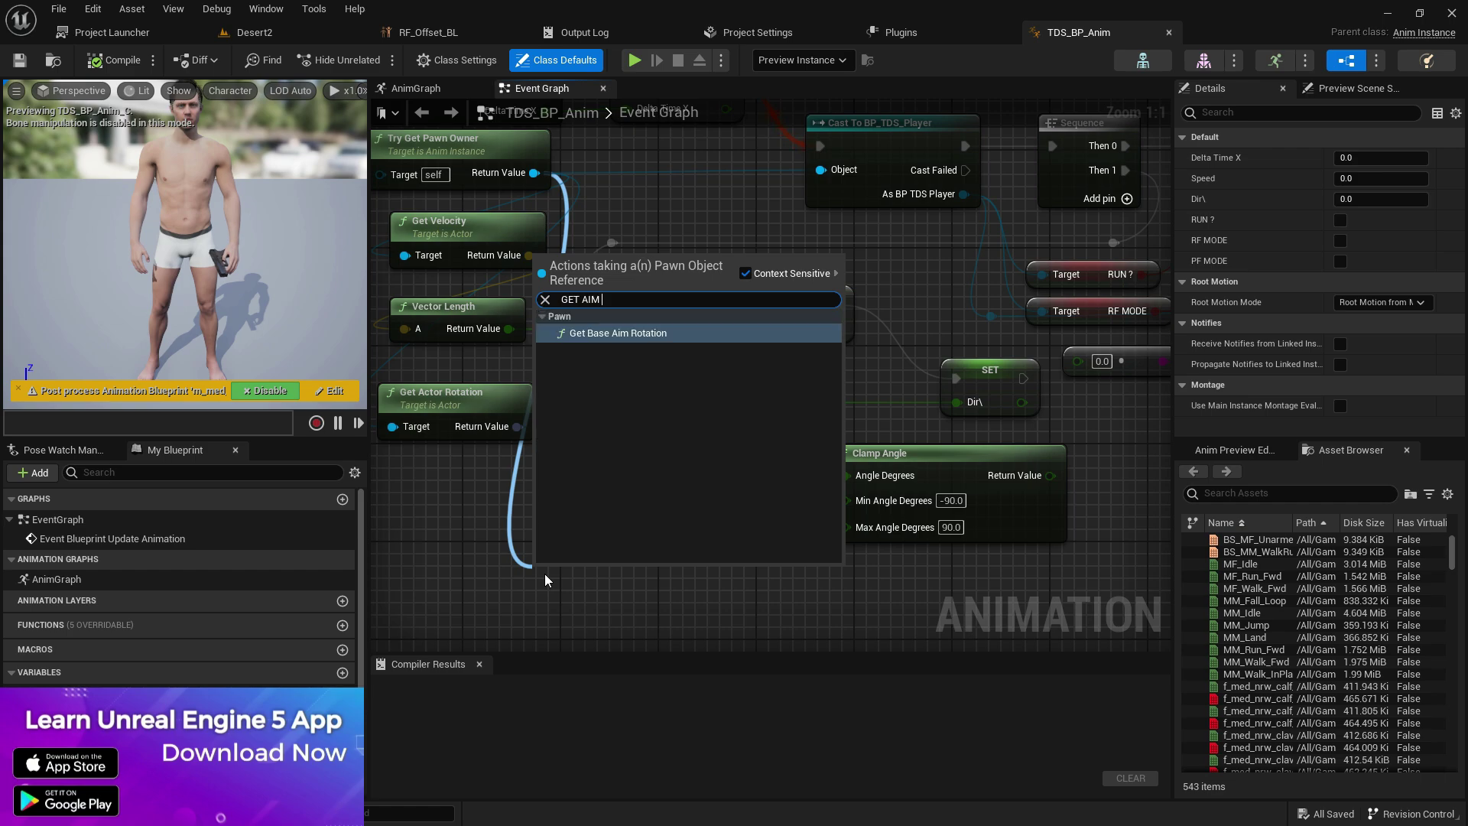
key(Return)
right_drag(870, 547, 779, 332)
right_click(699, 356)
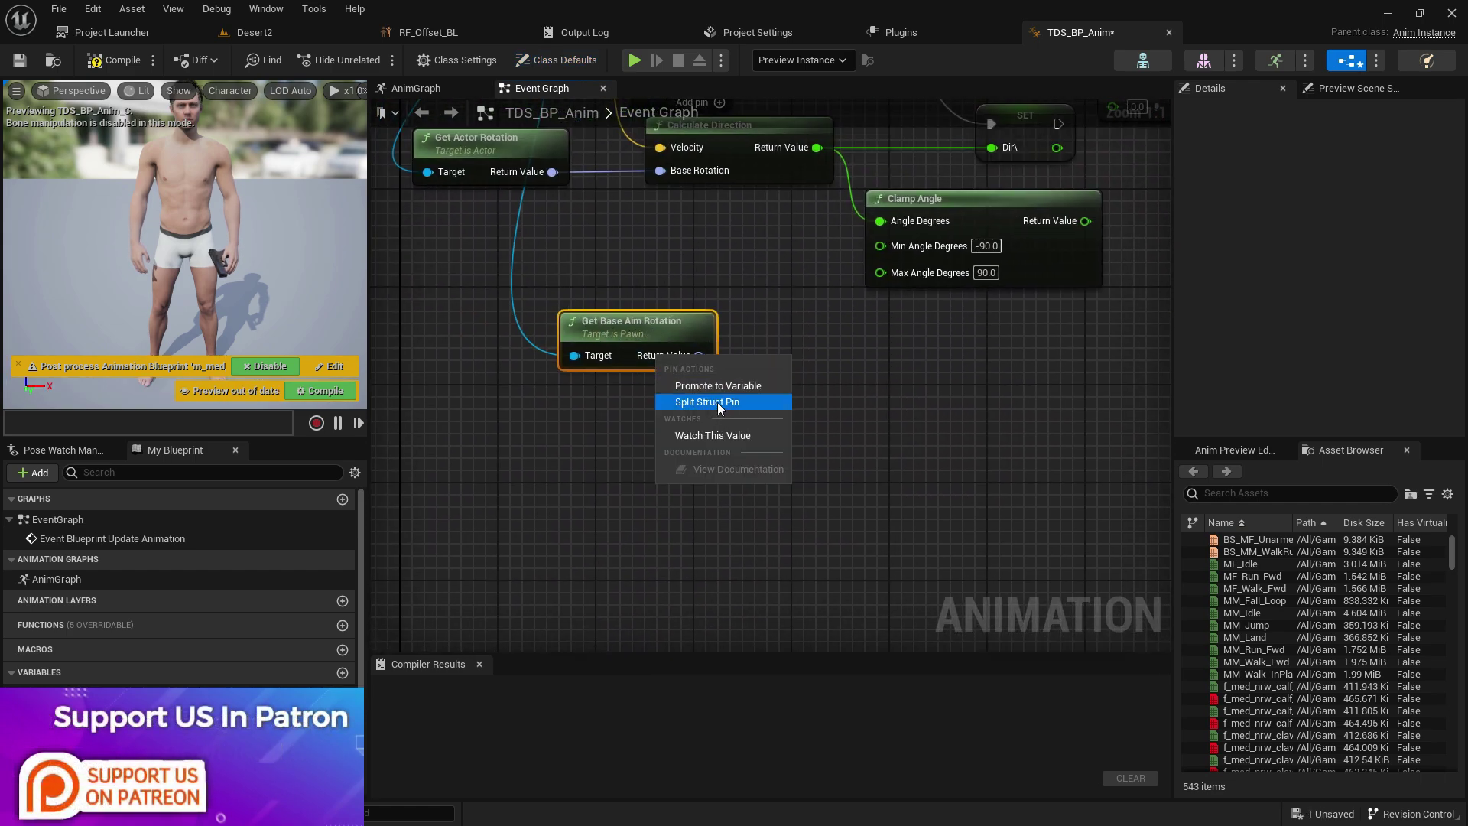
click(717, 402)
- Move Get Base Aim Rotation below Clamp Angle and multiply its Pitch output by -1.0
drag(646, 336, 991, 350)
right_drag(1164, 316, 723, 363)
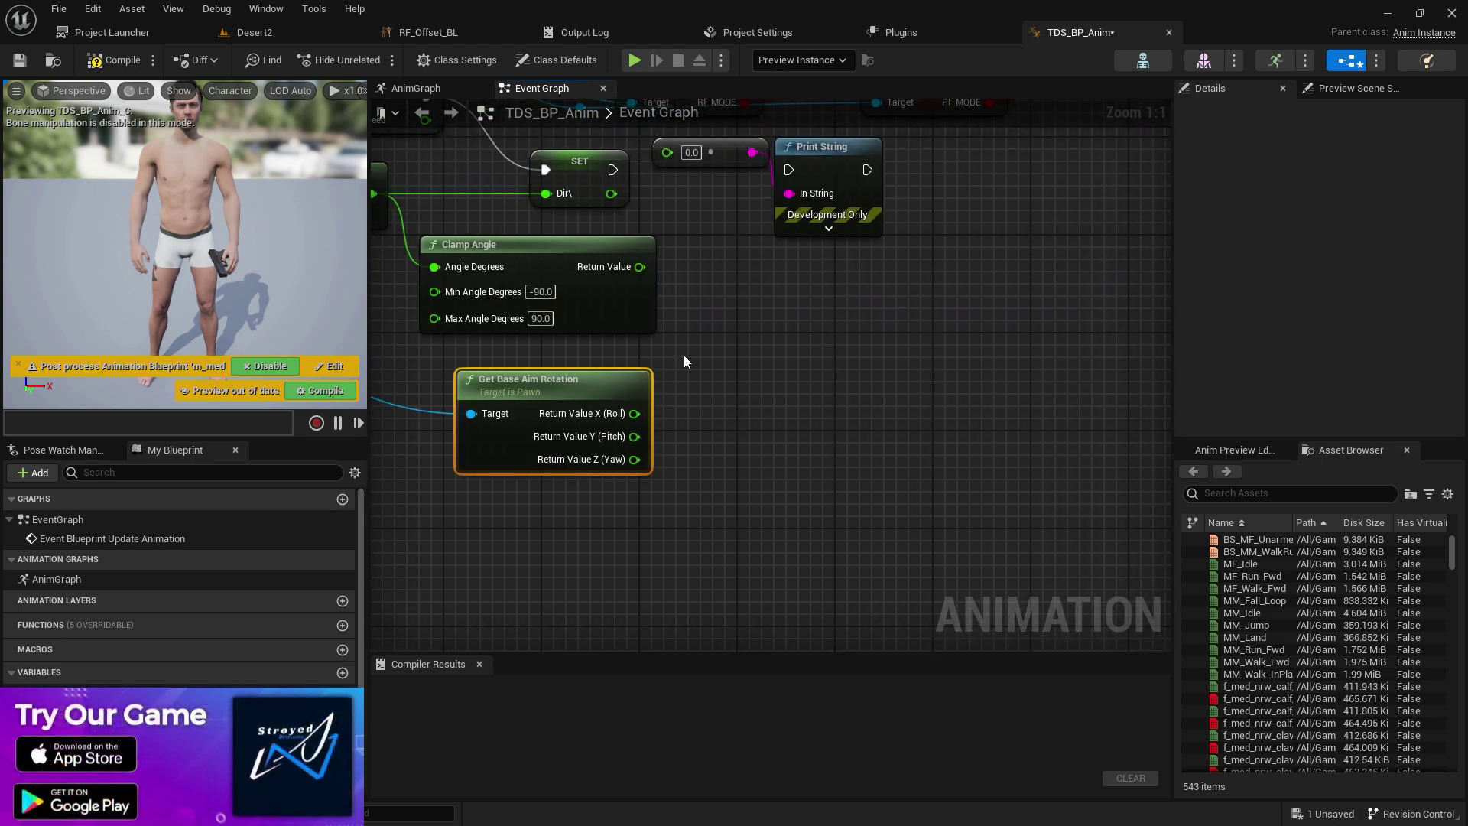
drag(624, 437, 704, 439)
text(*)
click(785, 579)
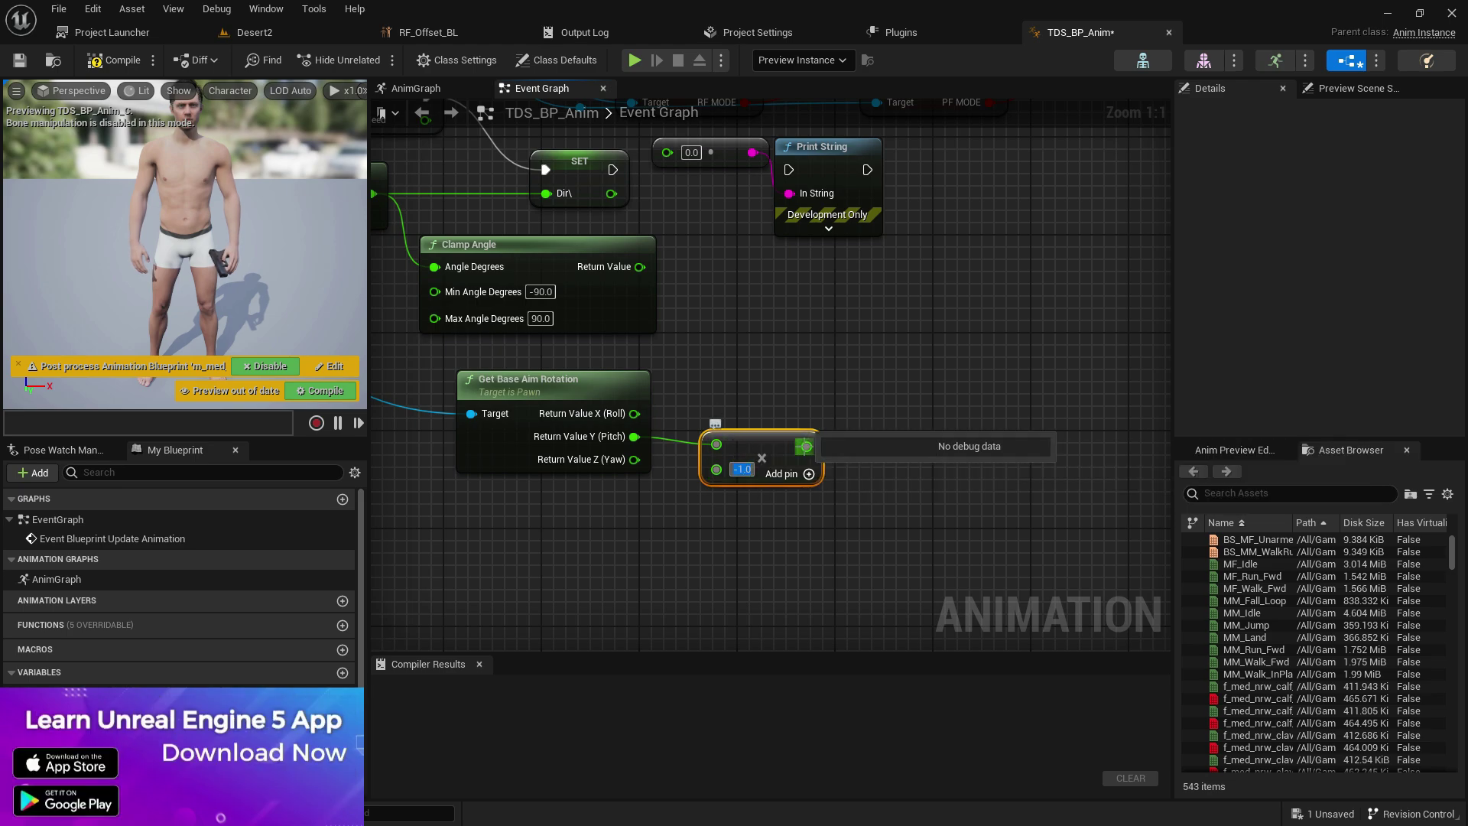
- Promote the multiply node's result to a new float variable named Offset
right_click(807, 446)
scroll(910, 516, up, 3)
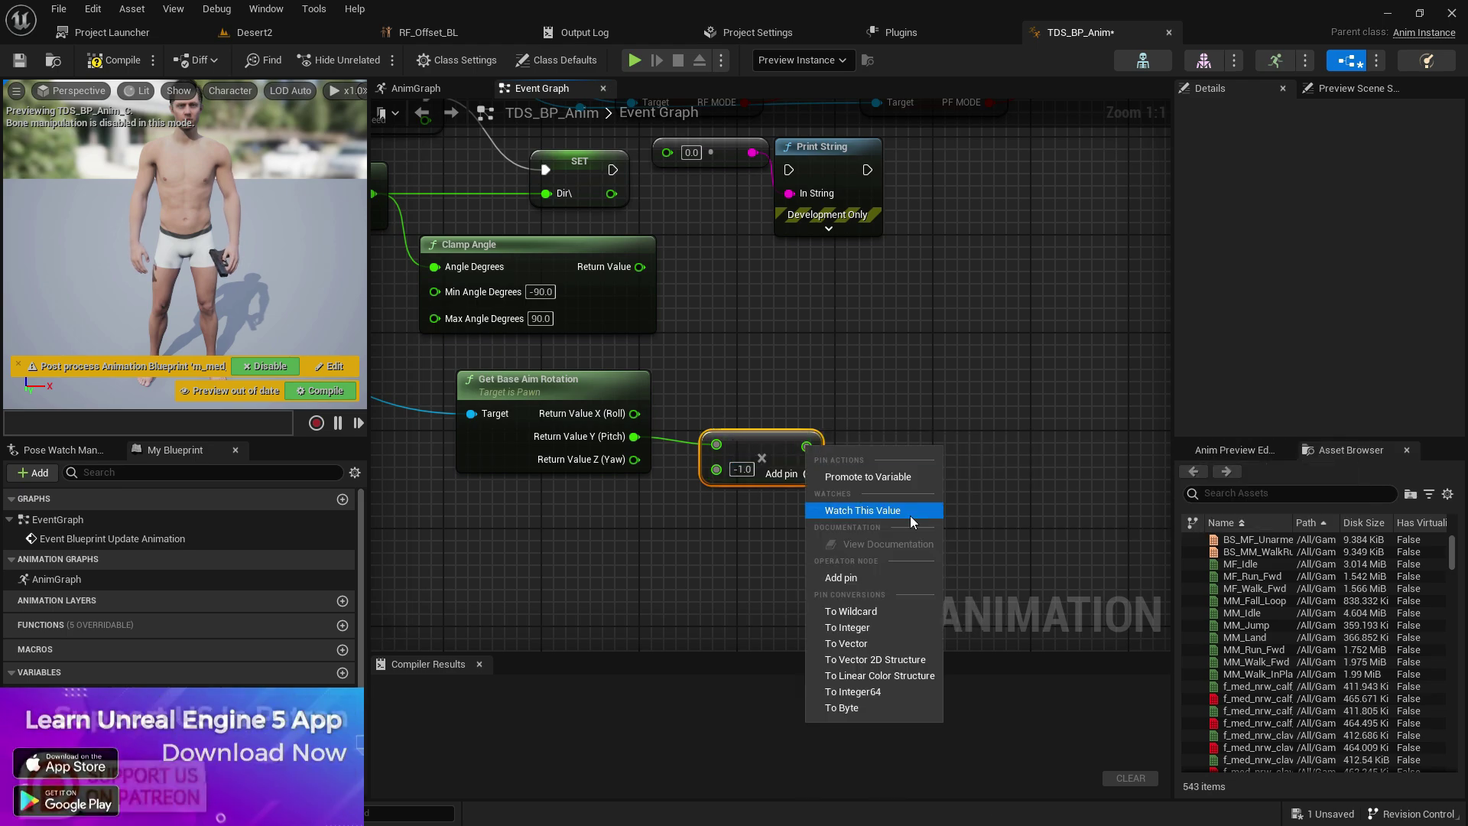
click(884, 474)
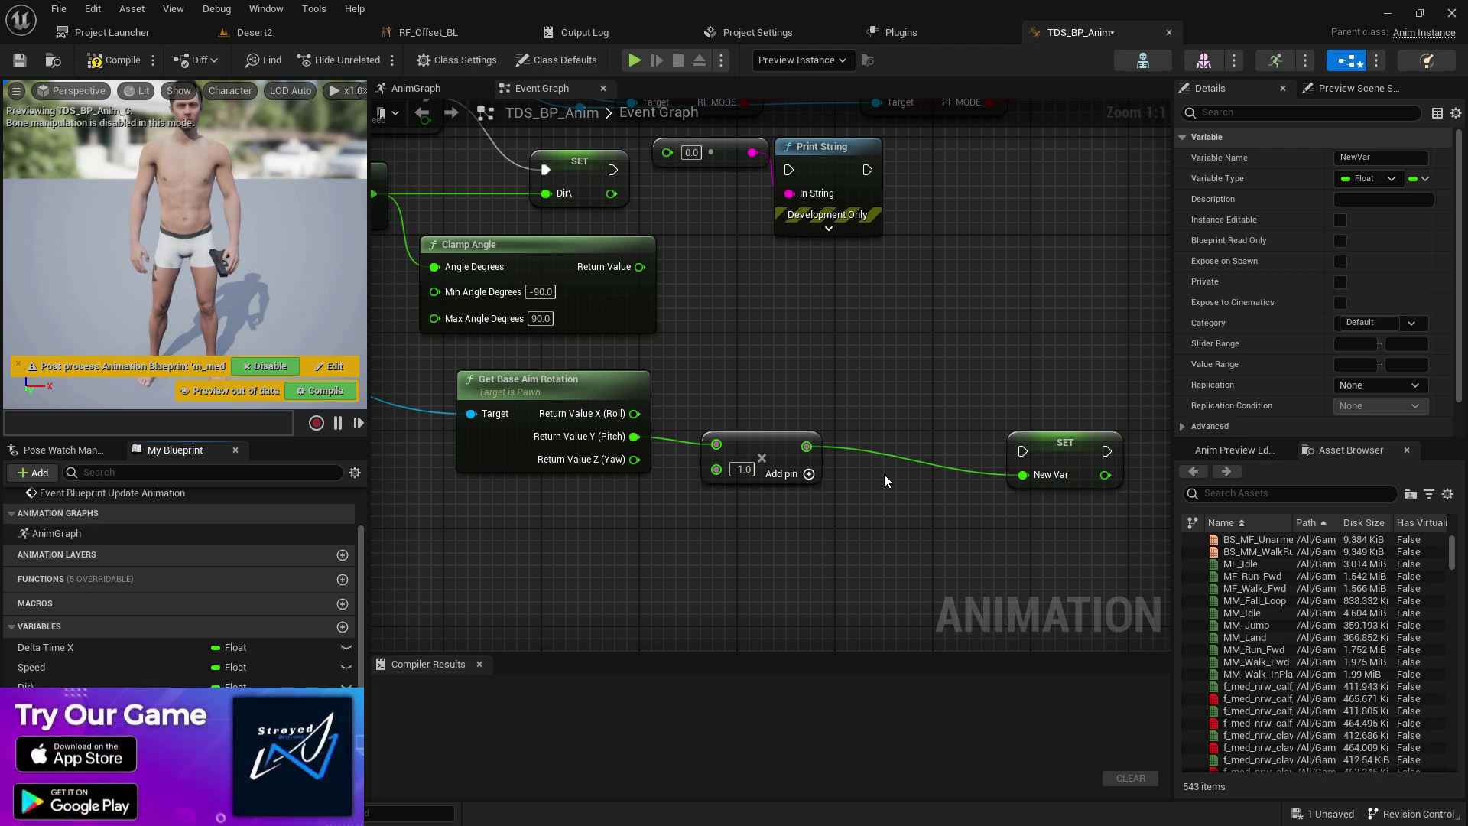
text(Offset)
key(Return)
- Place the Set Offset node after Set PF MODE in the execution chain, connect them, and compile the blueprint
right_drag(864, 276, 718, 432)
scroll(788, 558, down, 4)
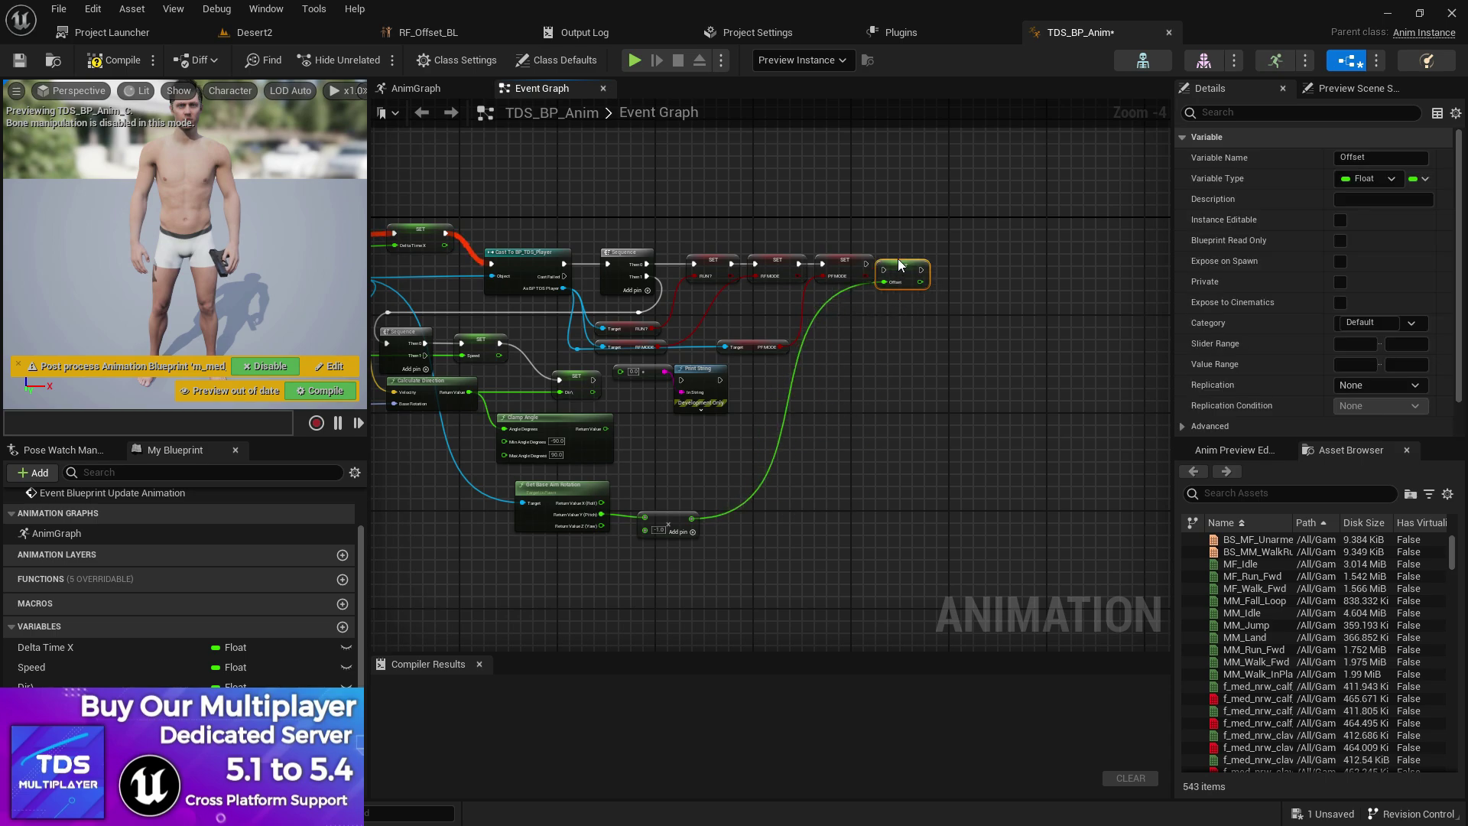
scroll(899, 251, up, 4)
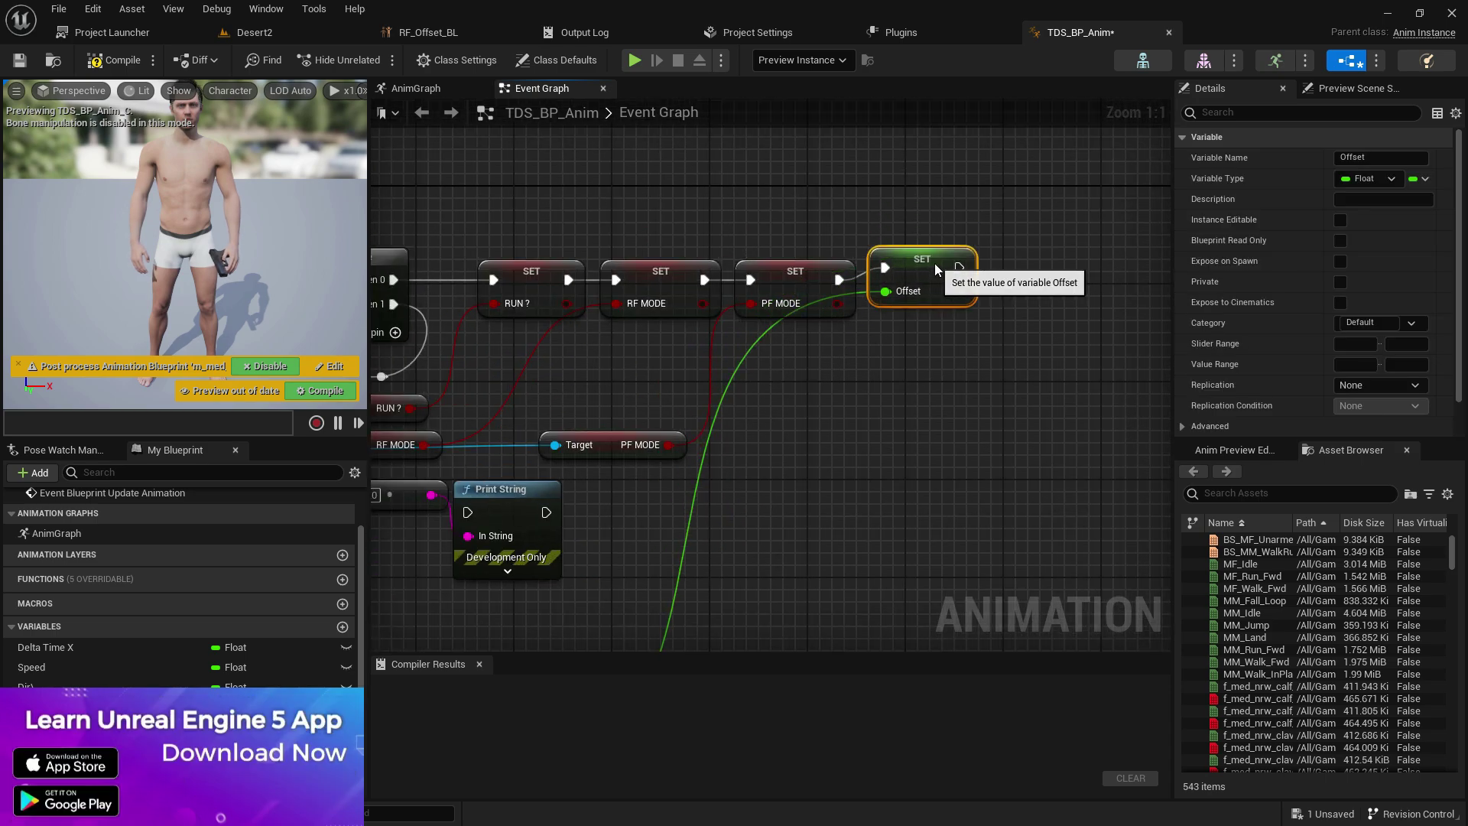
drag(935, 265, 939, 271)
right_drag(938, 272, 1181, 277)
right_drag(512, 327, 798, 305)
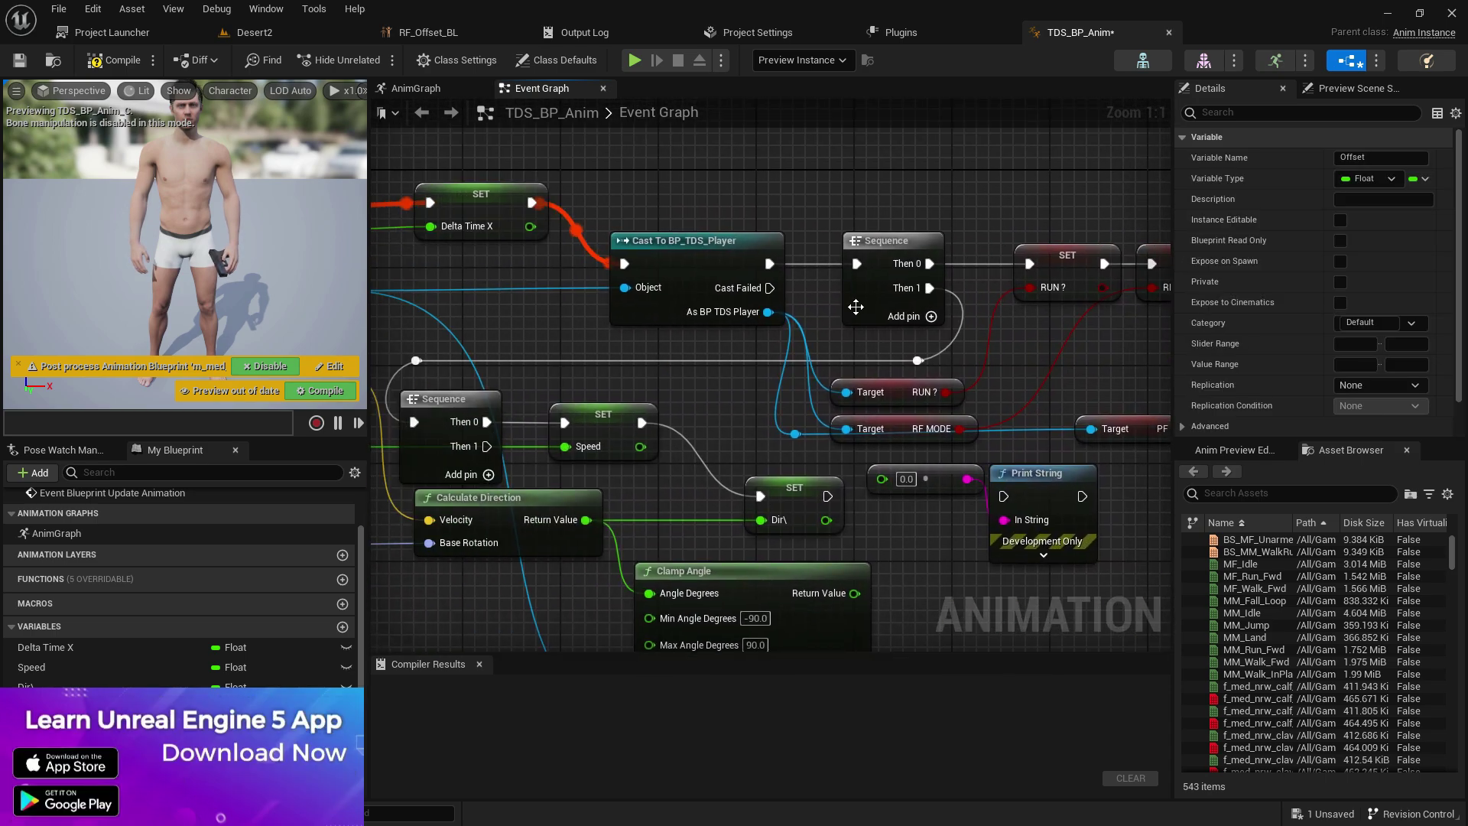
right_drag(893, 316, 421, 311)
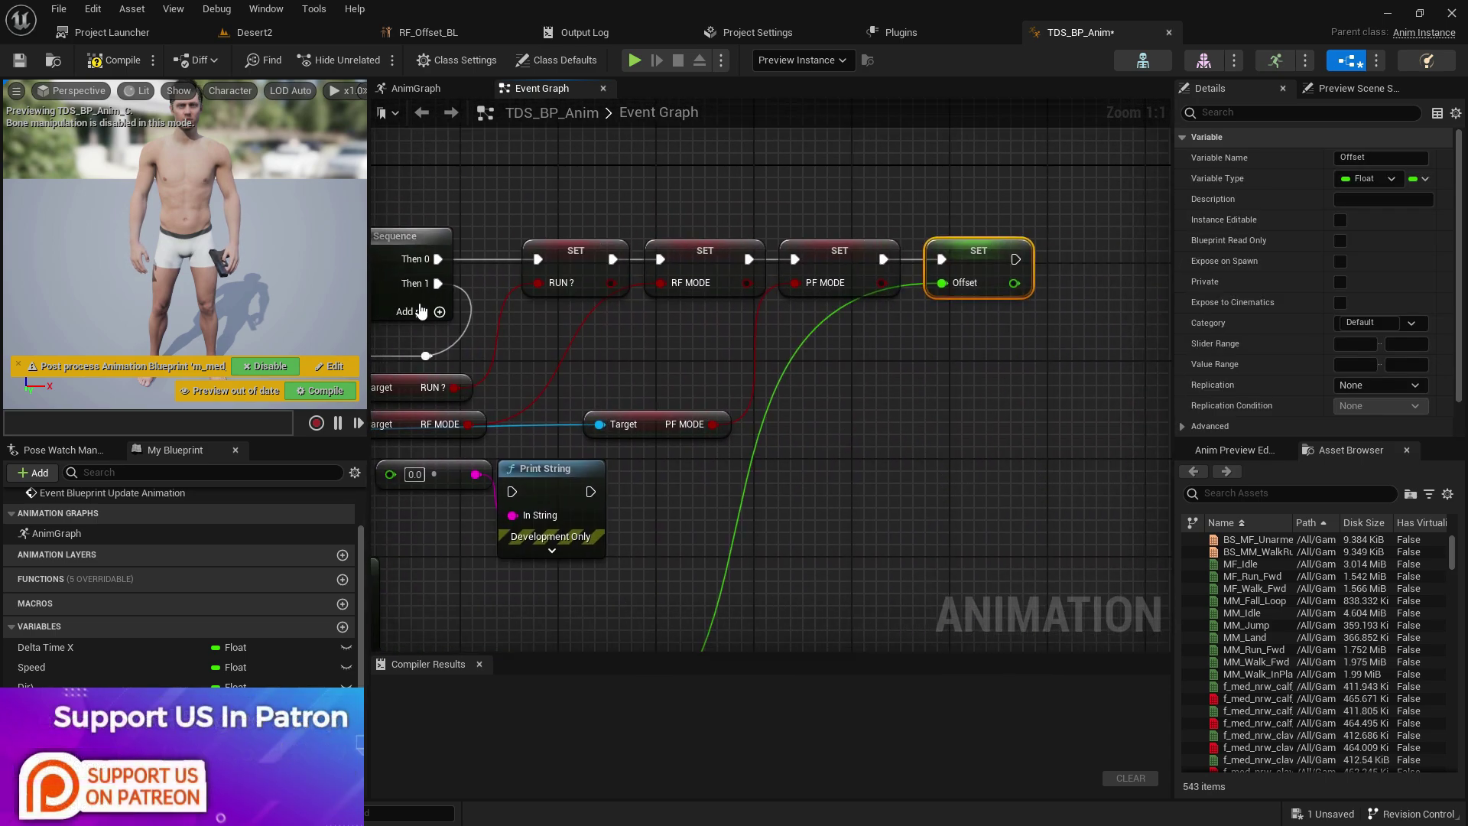
click(111, 60)
- Open the AnimGraph and move Output Pose away from the last Blend Poses by bool node to make room
click(413, 88)
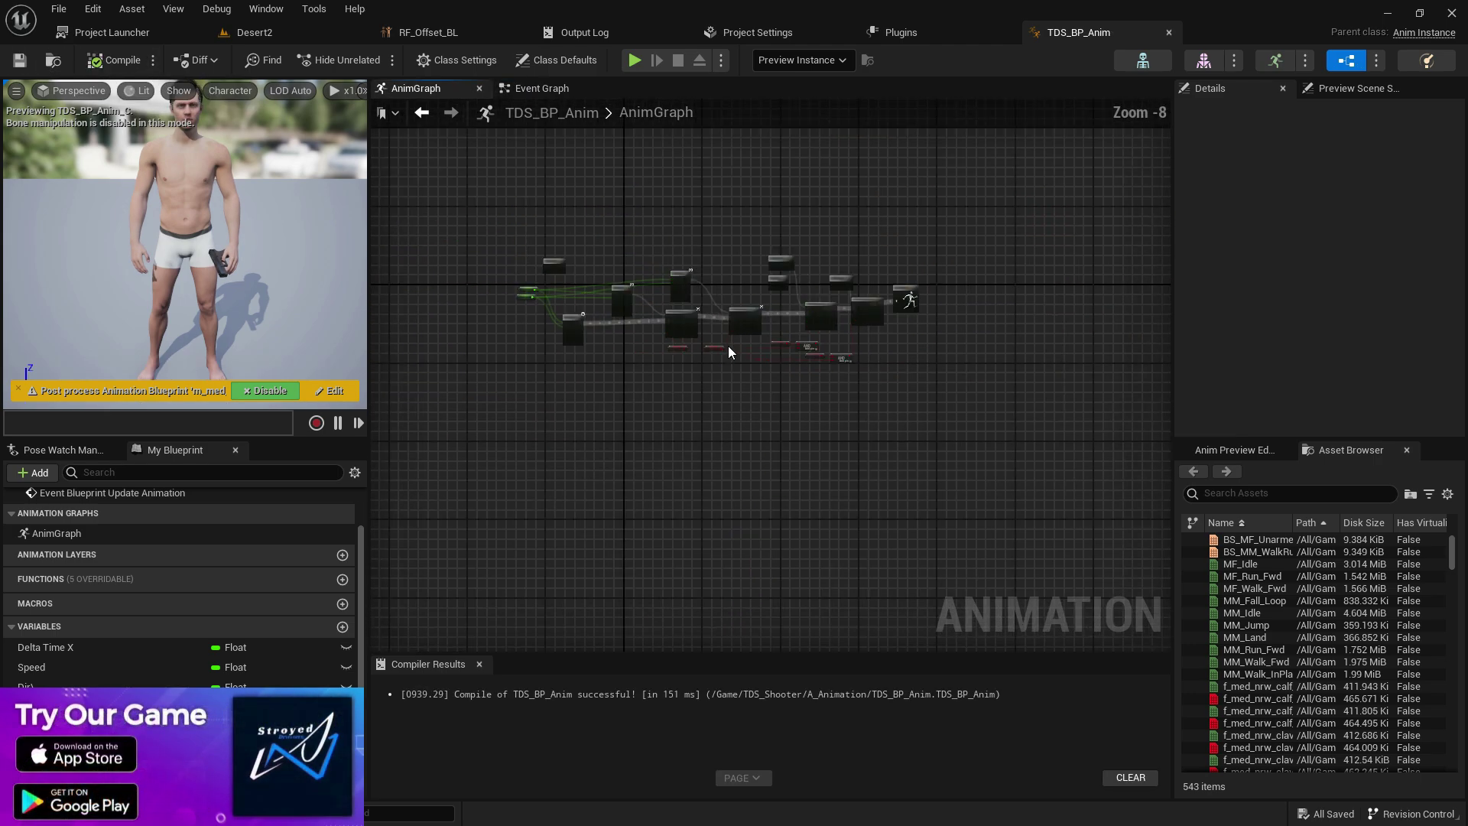
scroll(769, 329, up, 6)
drag(703, 345, 1030, 355)
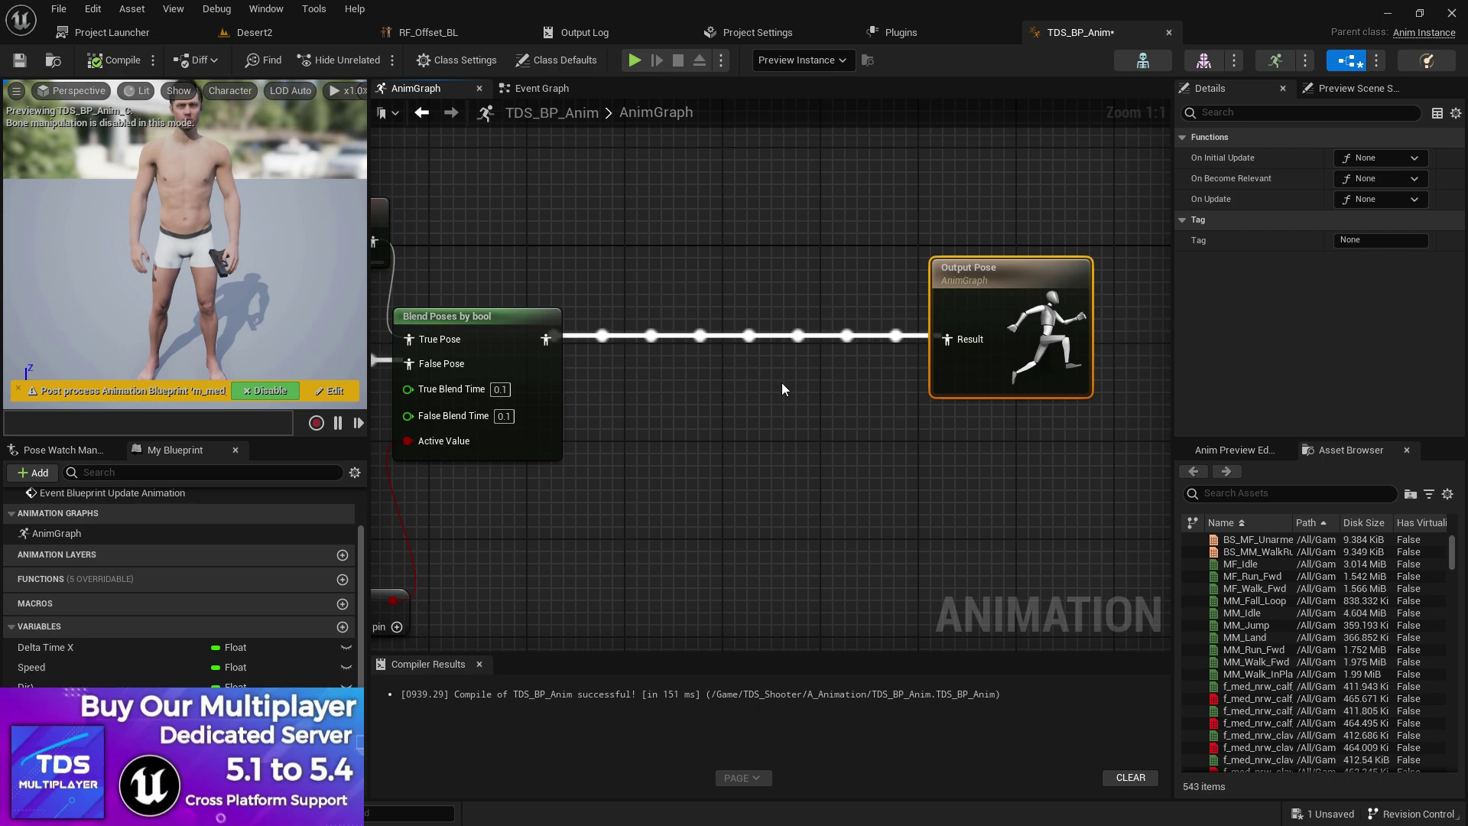
right_drag(773, 434, 907, 428)
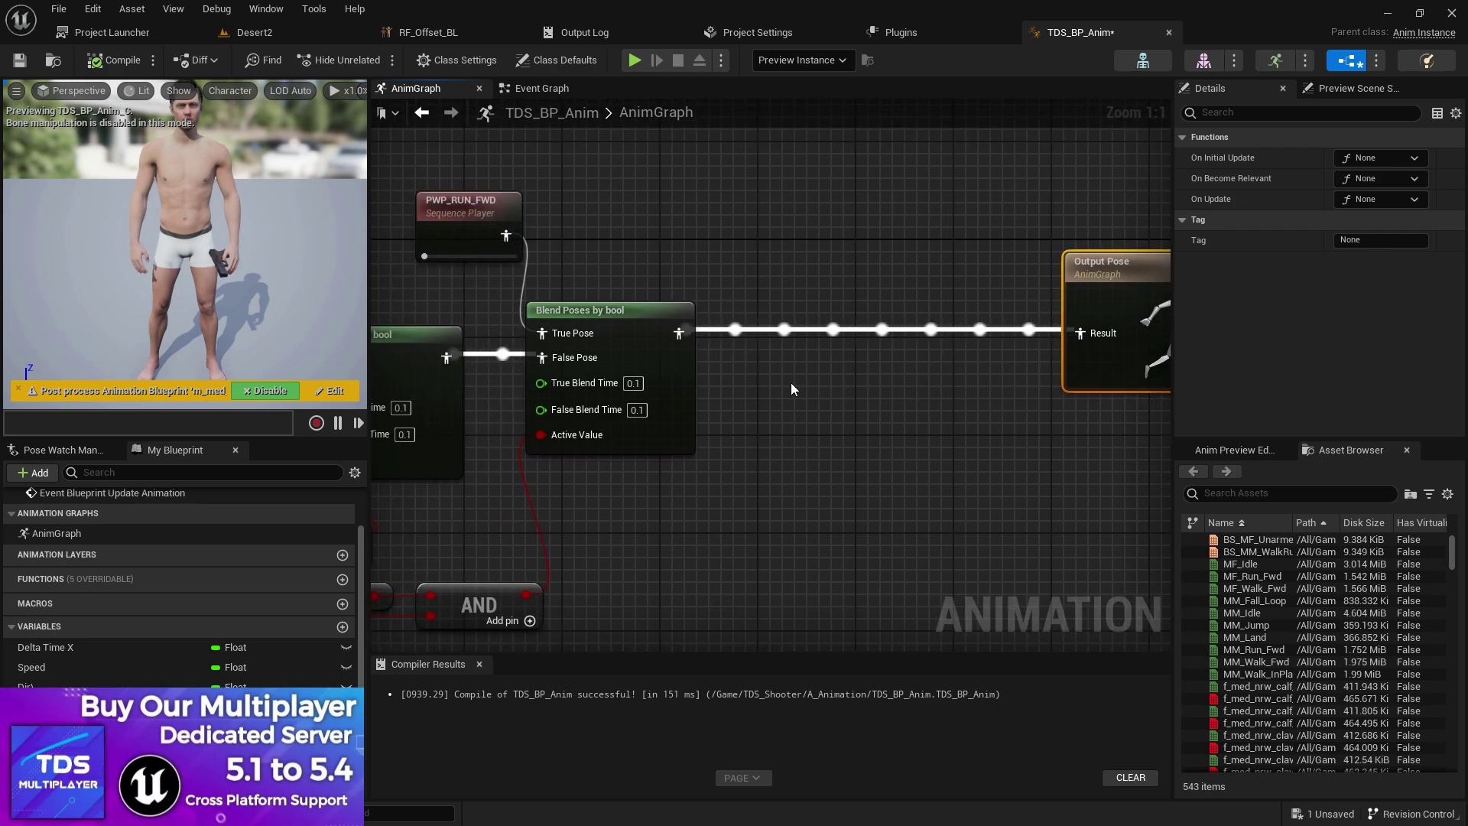
right_drag(790, 382, 610, 367)
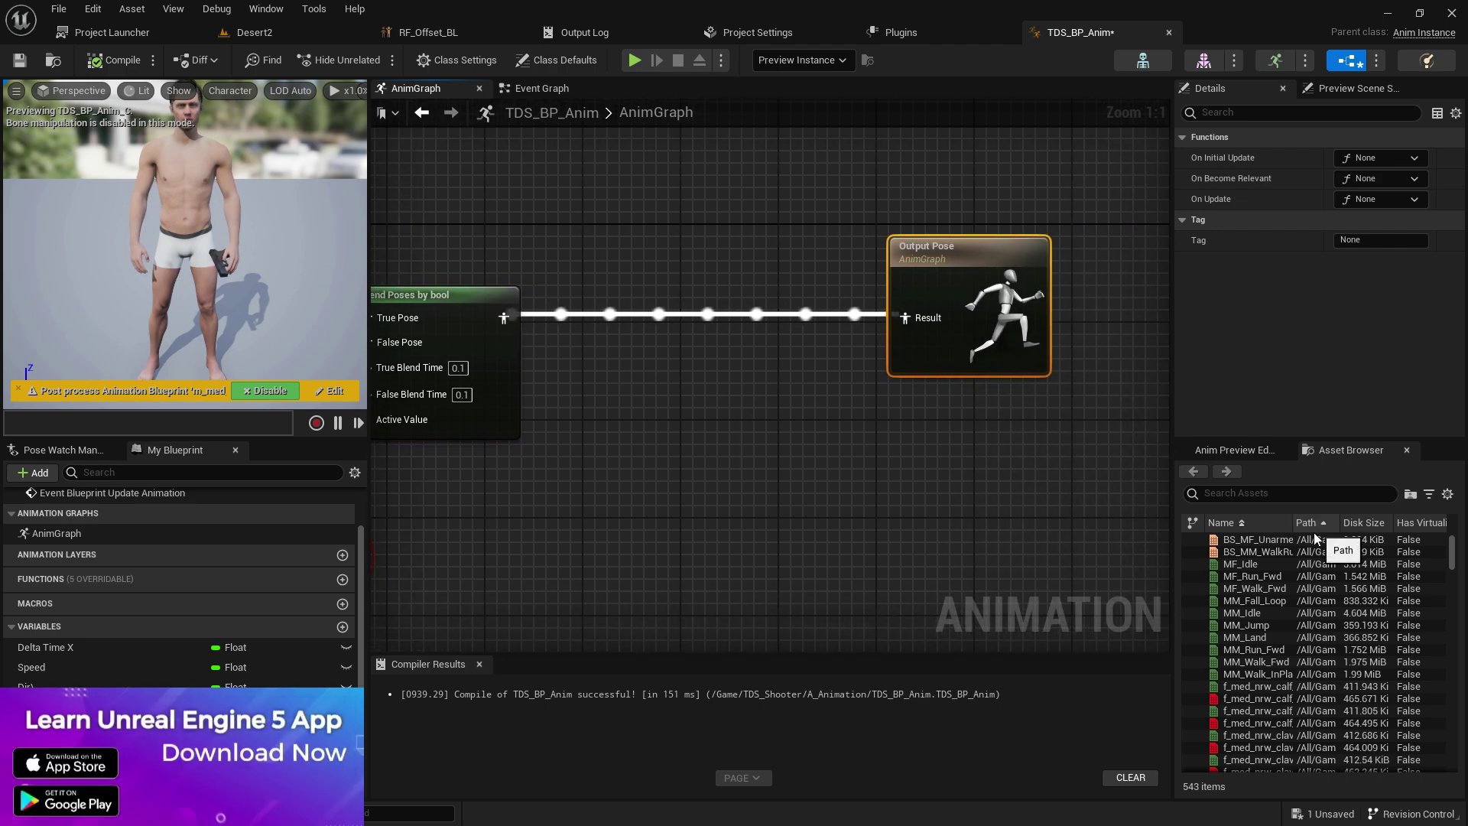
- Add an RF_Offset_BL blendspace player from the asset list and place it below the link to Output Pose
scroll(1437, 558, down, 1)
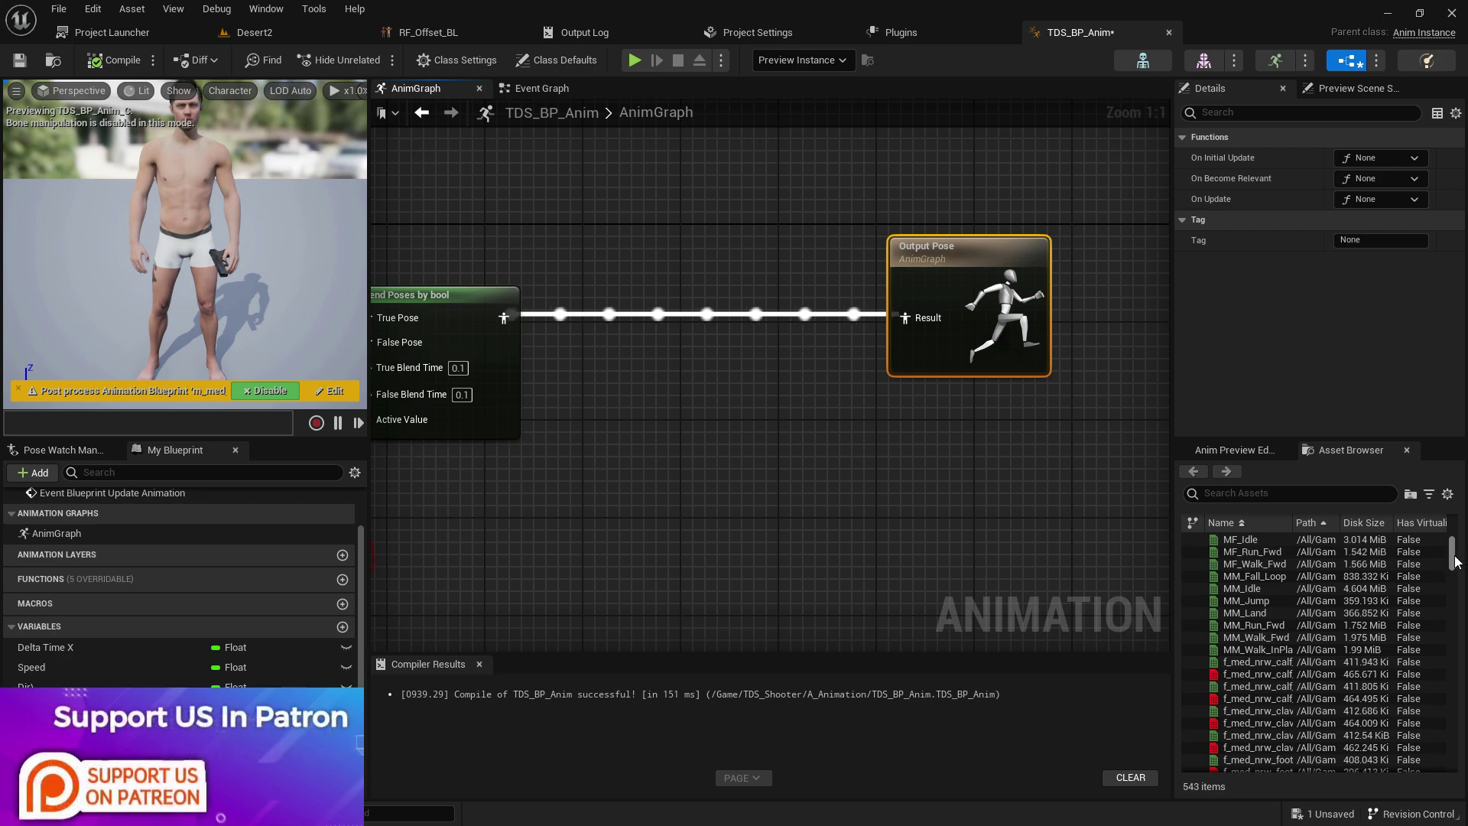
drag(1452, 559, 1462, 778)
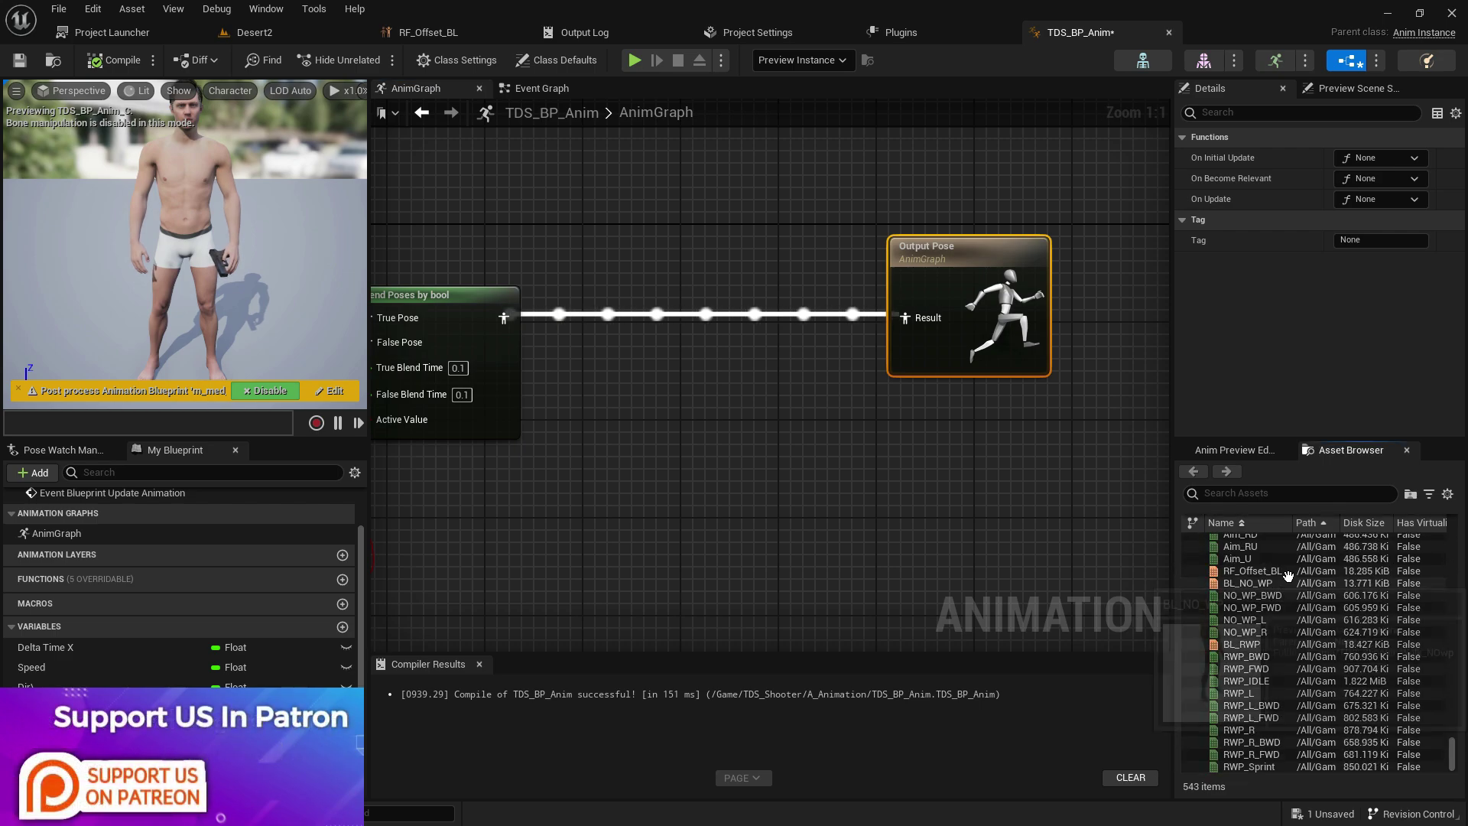
drag(1289, 572, 567, 356)
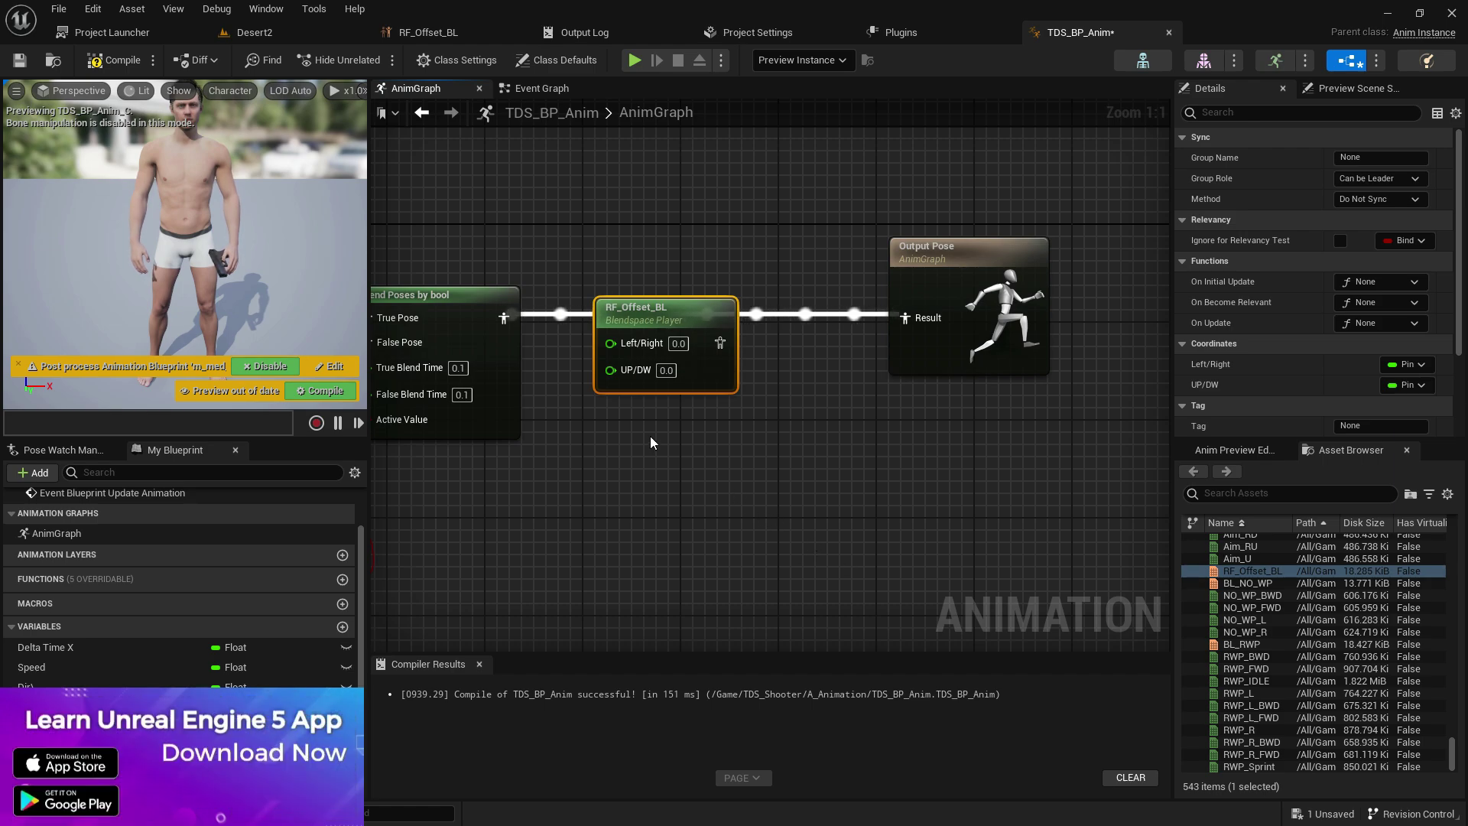
right_drag(644, 430, 839, 473)
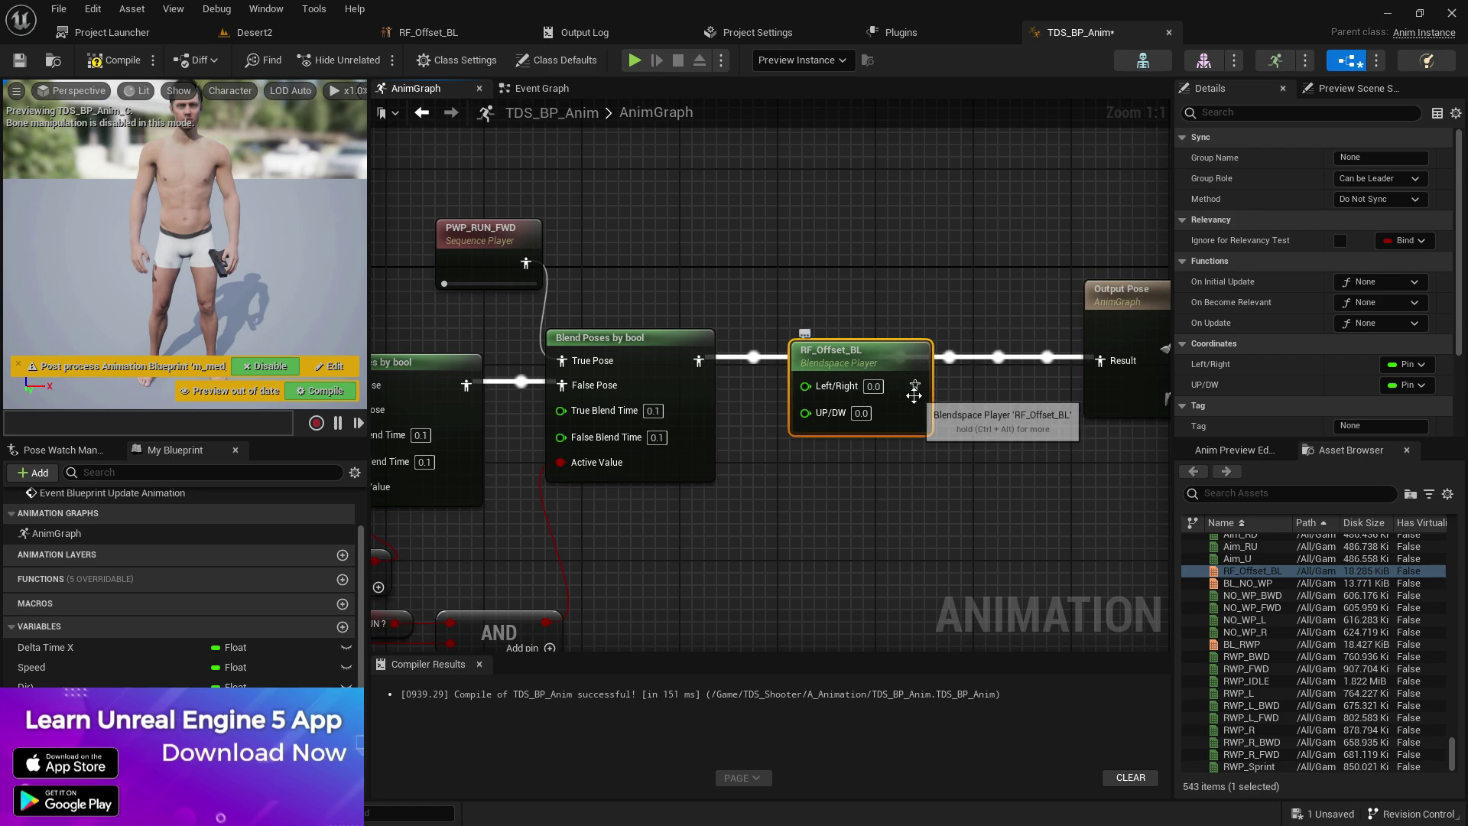
drag(914, 386, 936, 401)
click(790, 448)
scroll(759, 446, down, 1)
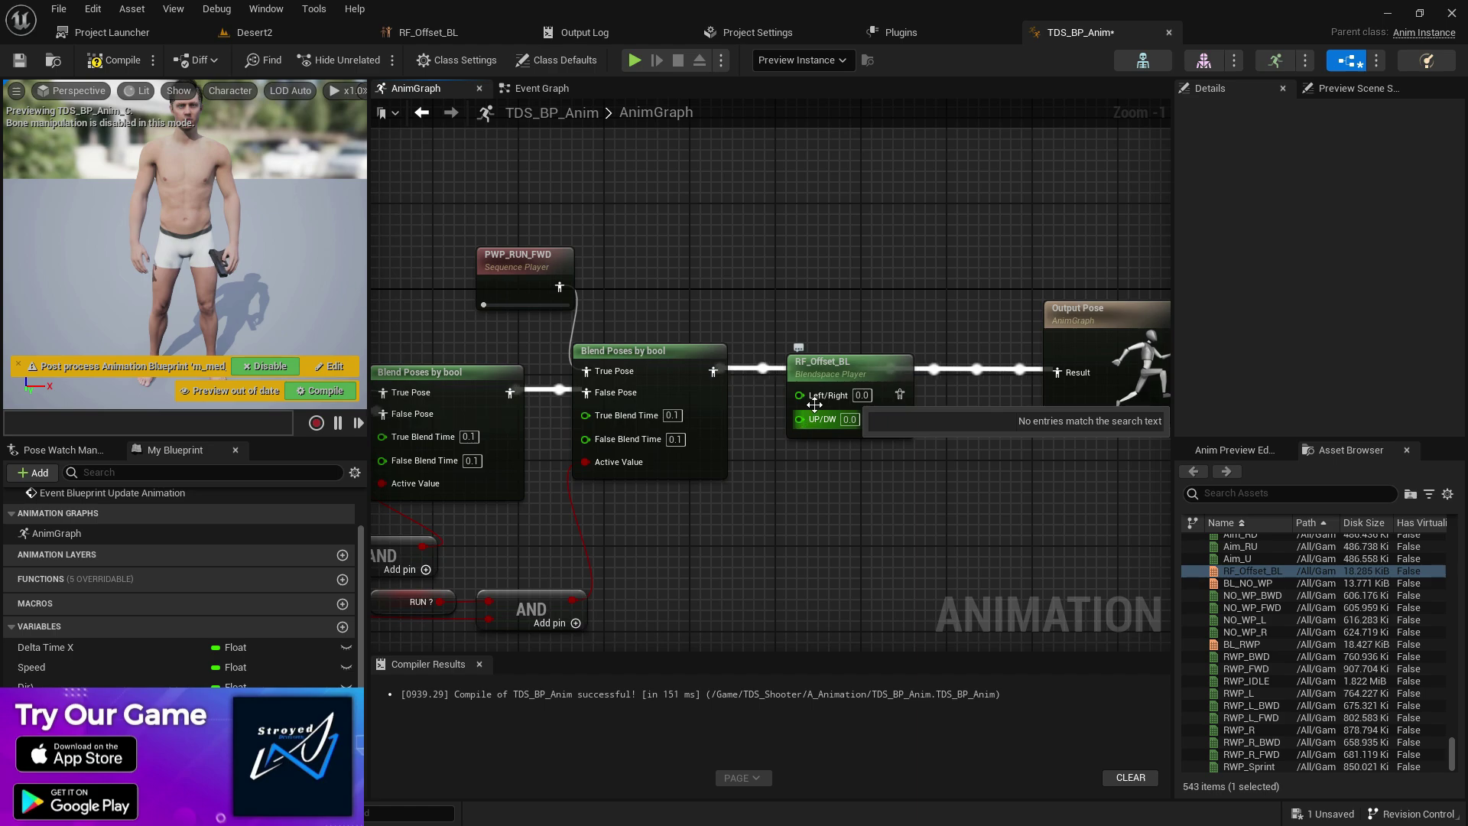
drag(835, 363, 795, 474)
scroll(688, 255, up, 1)
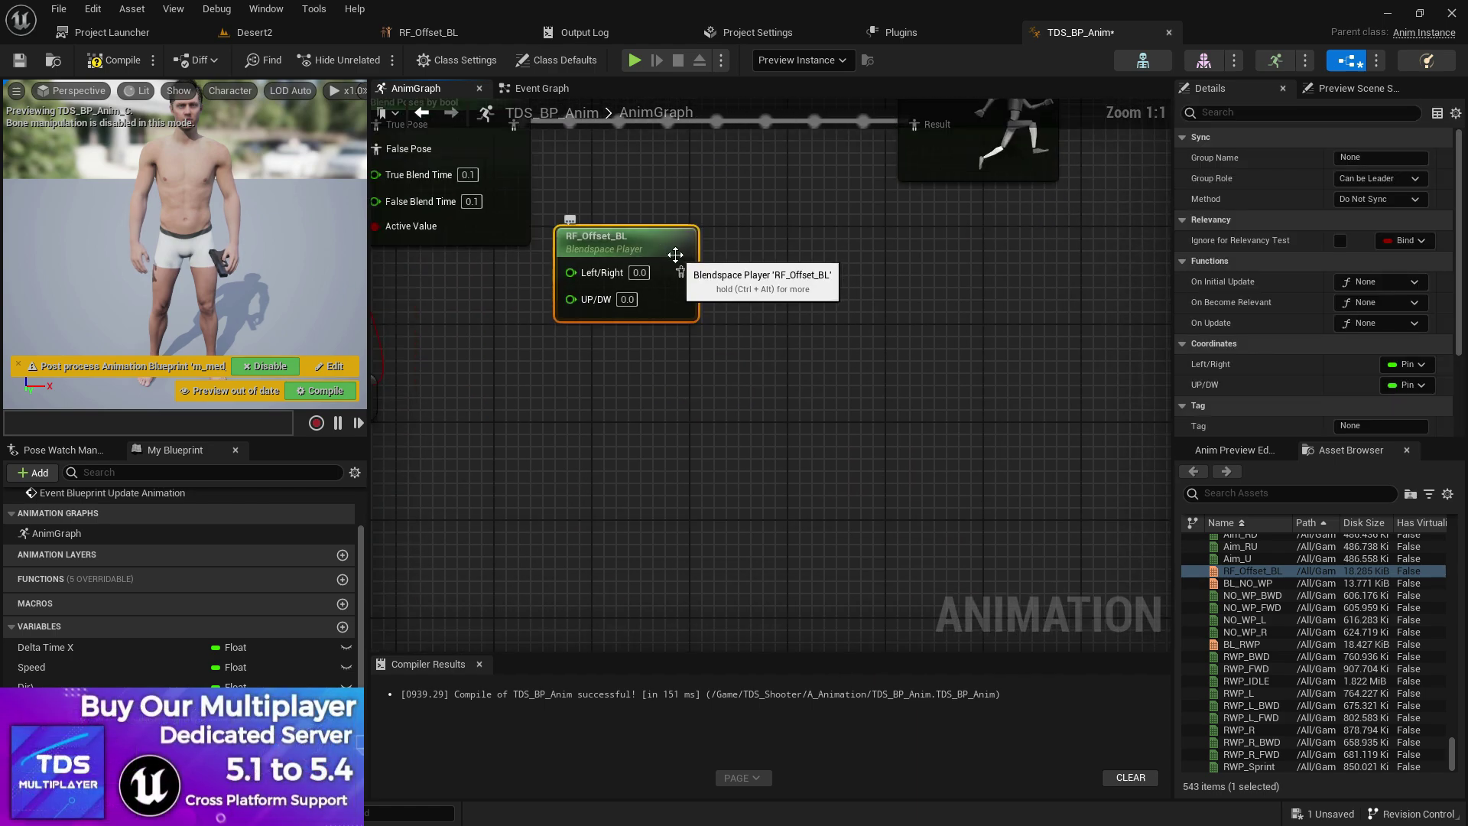
right_drag(705, 269, 844, 447)
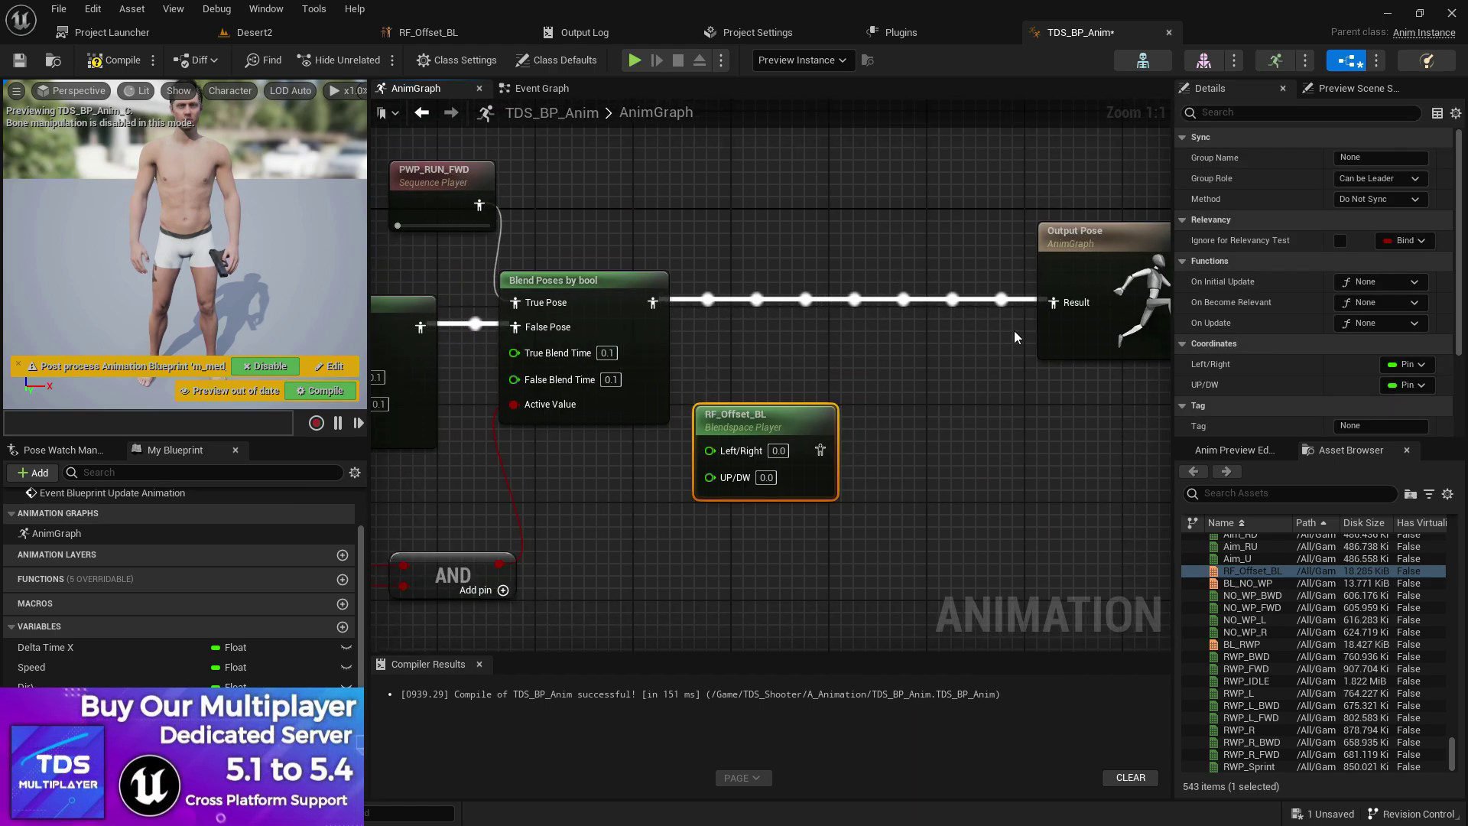
drag(793, 423, 781, 581)
- Add a Layered blend per bone node fed by the last Blend Poses by bool, and delete the extra Blend node
right_drag(802, 529, 776, 373)
right_click(761, 224)
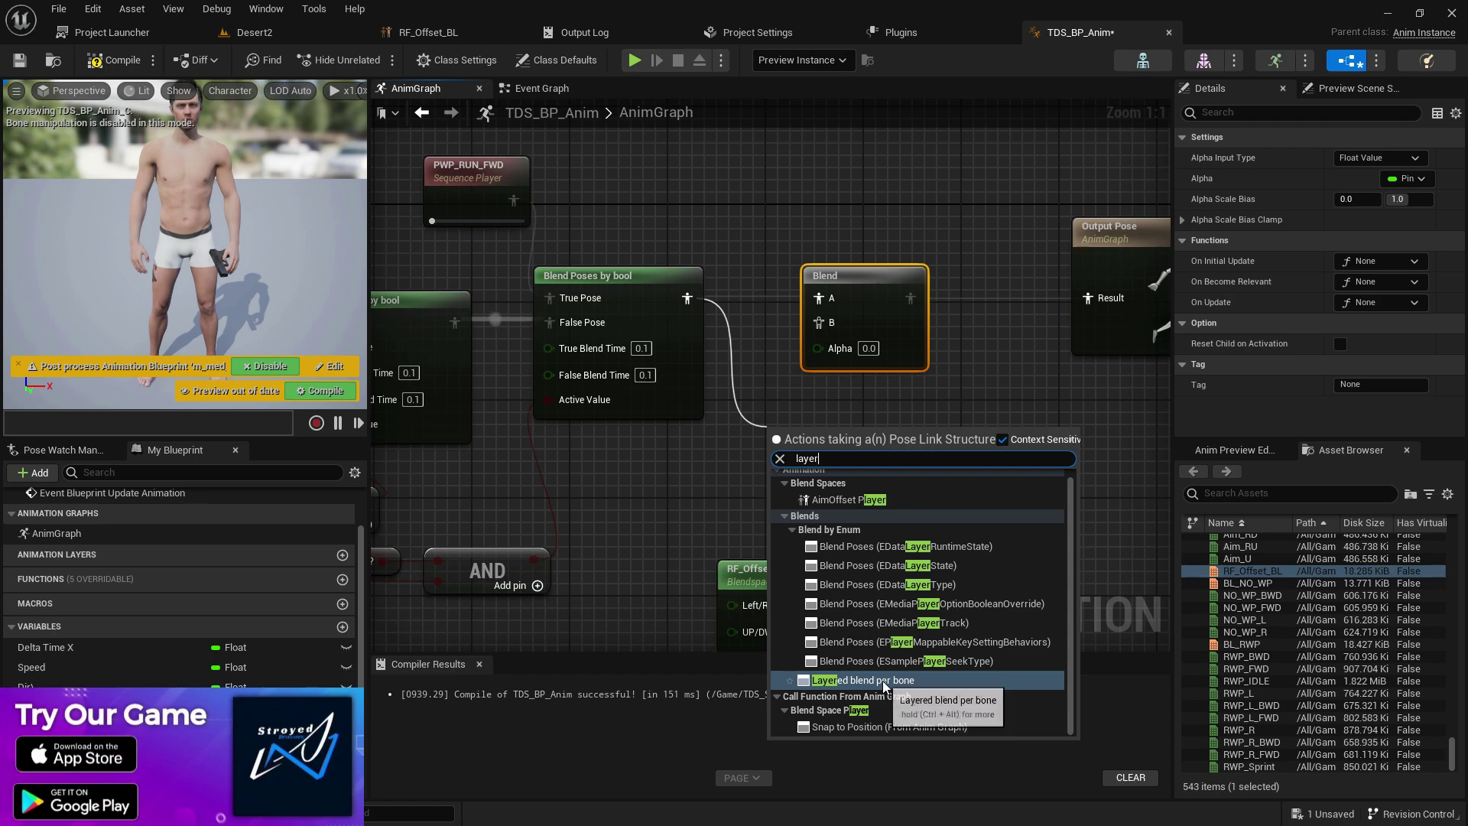
click(883, 681)
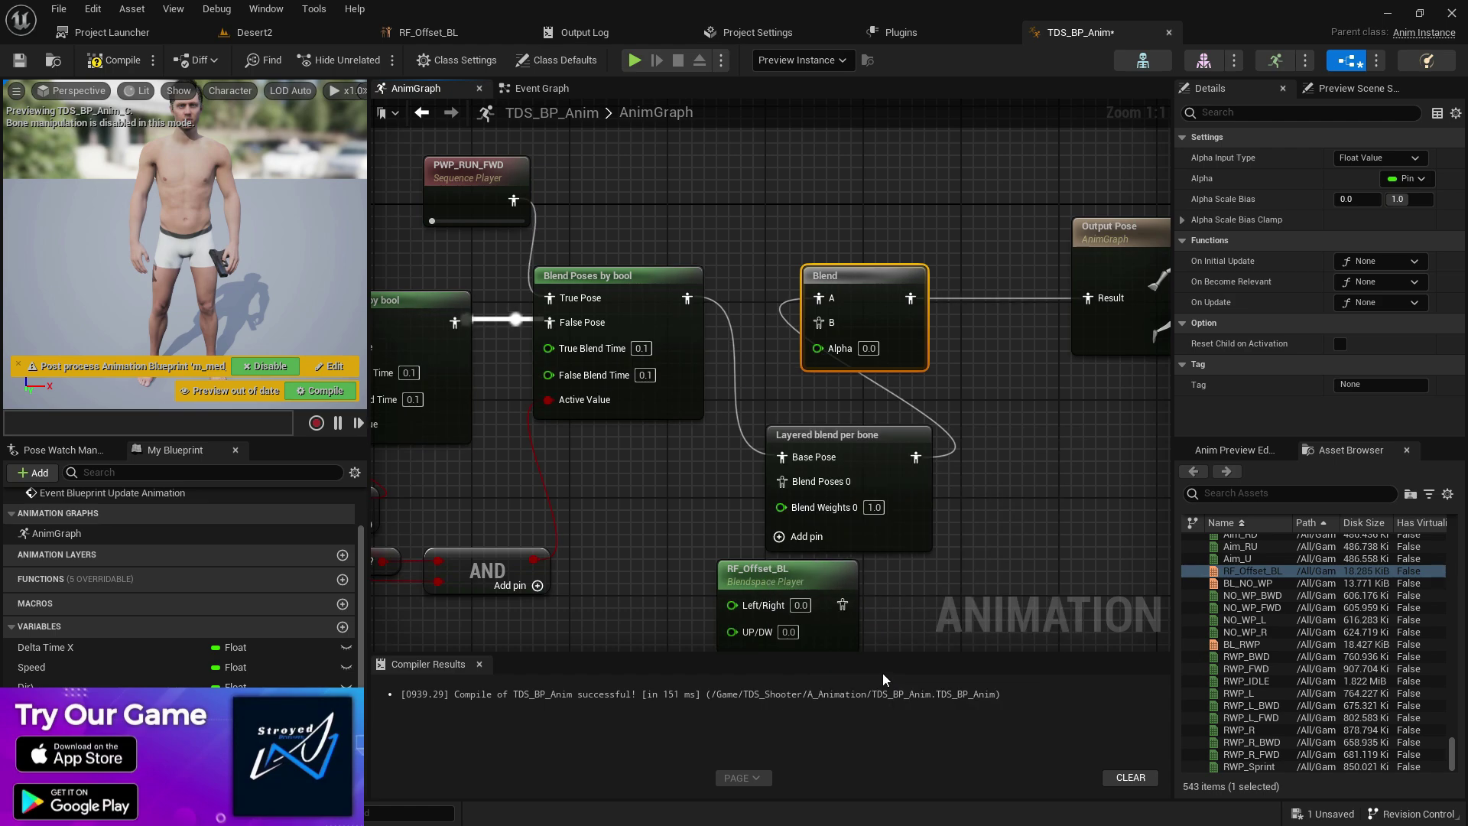
drag(880, 328, 886, 278)
key(Delete)
drag(898, 478, 916, 311)
right_drag(950, 341, 765, 331)
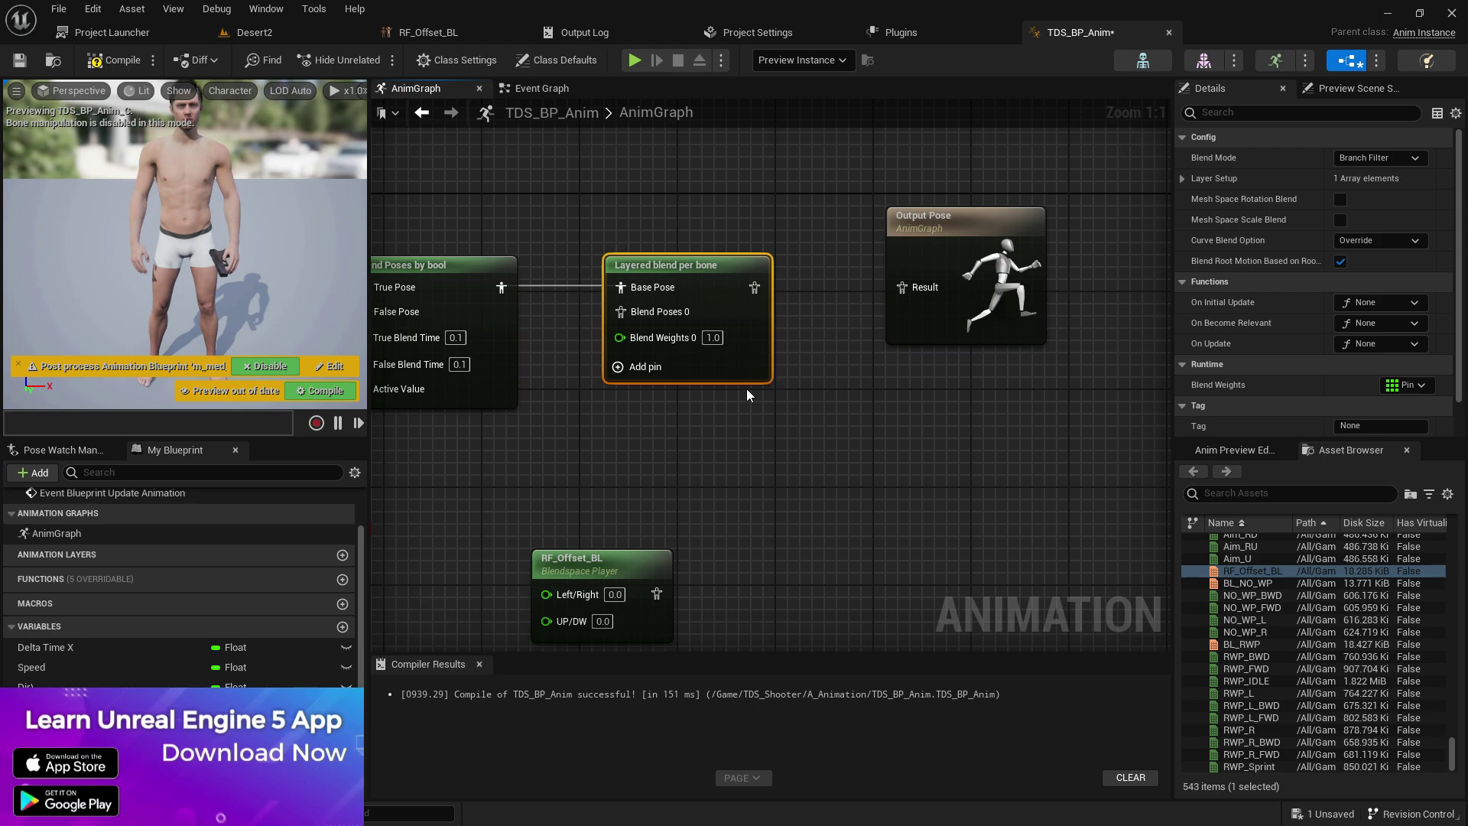
- Add one branch filter to the first layer of the Layered blend per bone node and expand its settings
click(1184, 178)
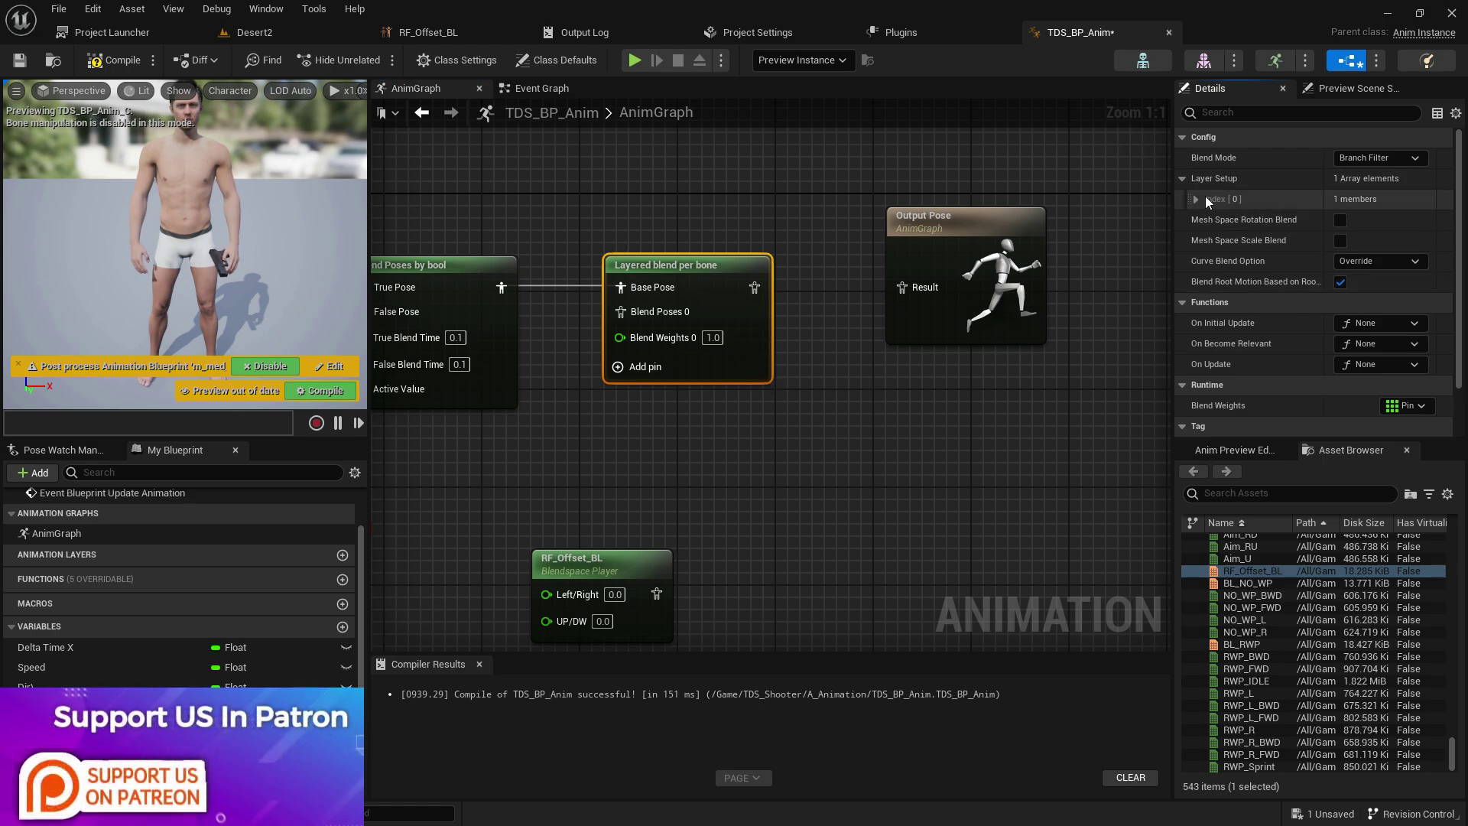
click(1196, 200)
click(1405, 220)
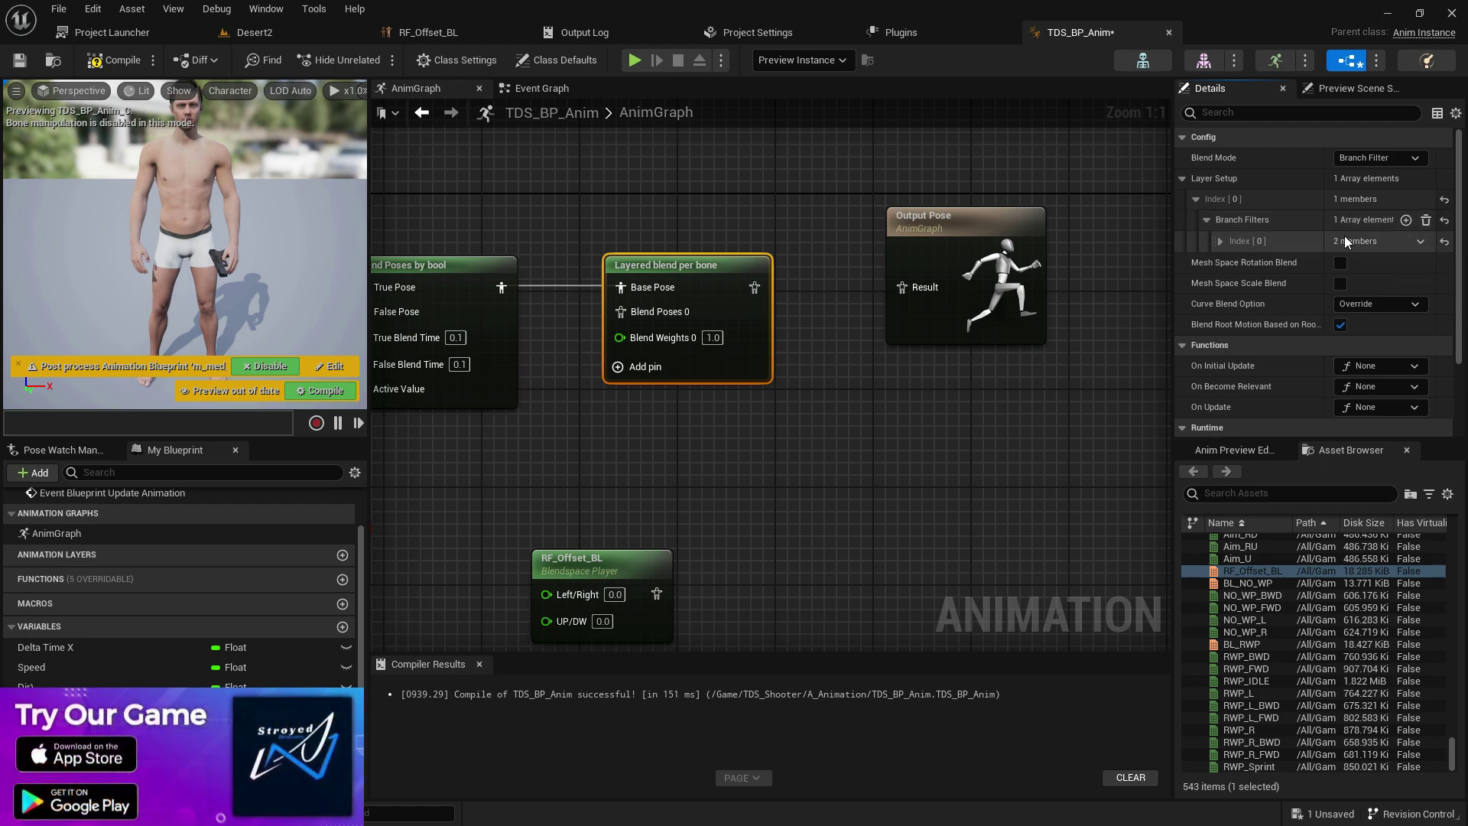
click(1221, 241)
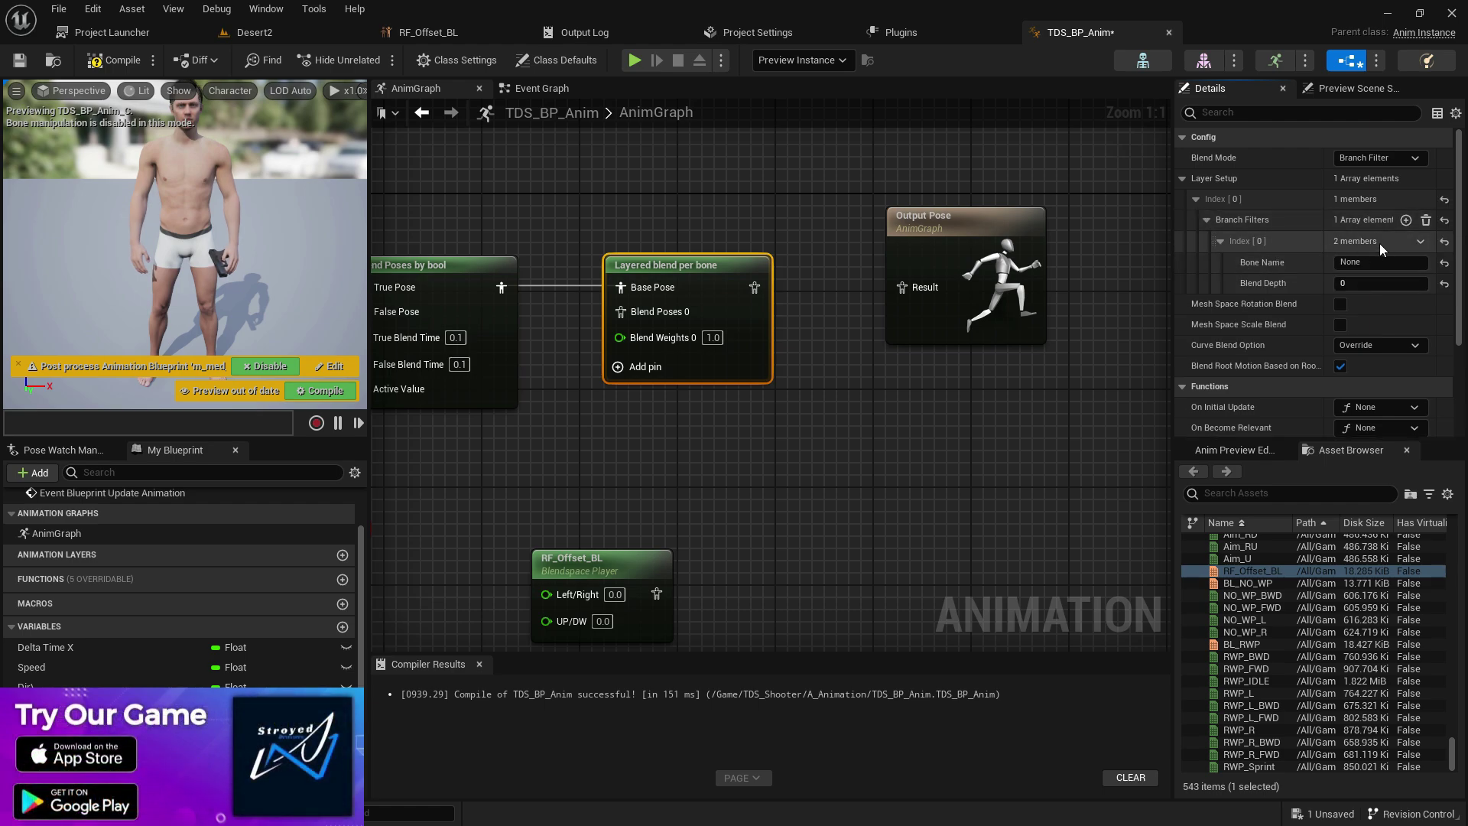
- Copy the spine_01 bone name from SK_Human_Skeleton and use it as the branch filter's Bone Name in TDS_BP_Anim
click(1142, 67)
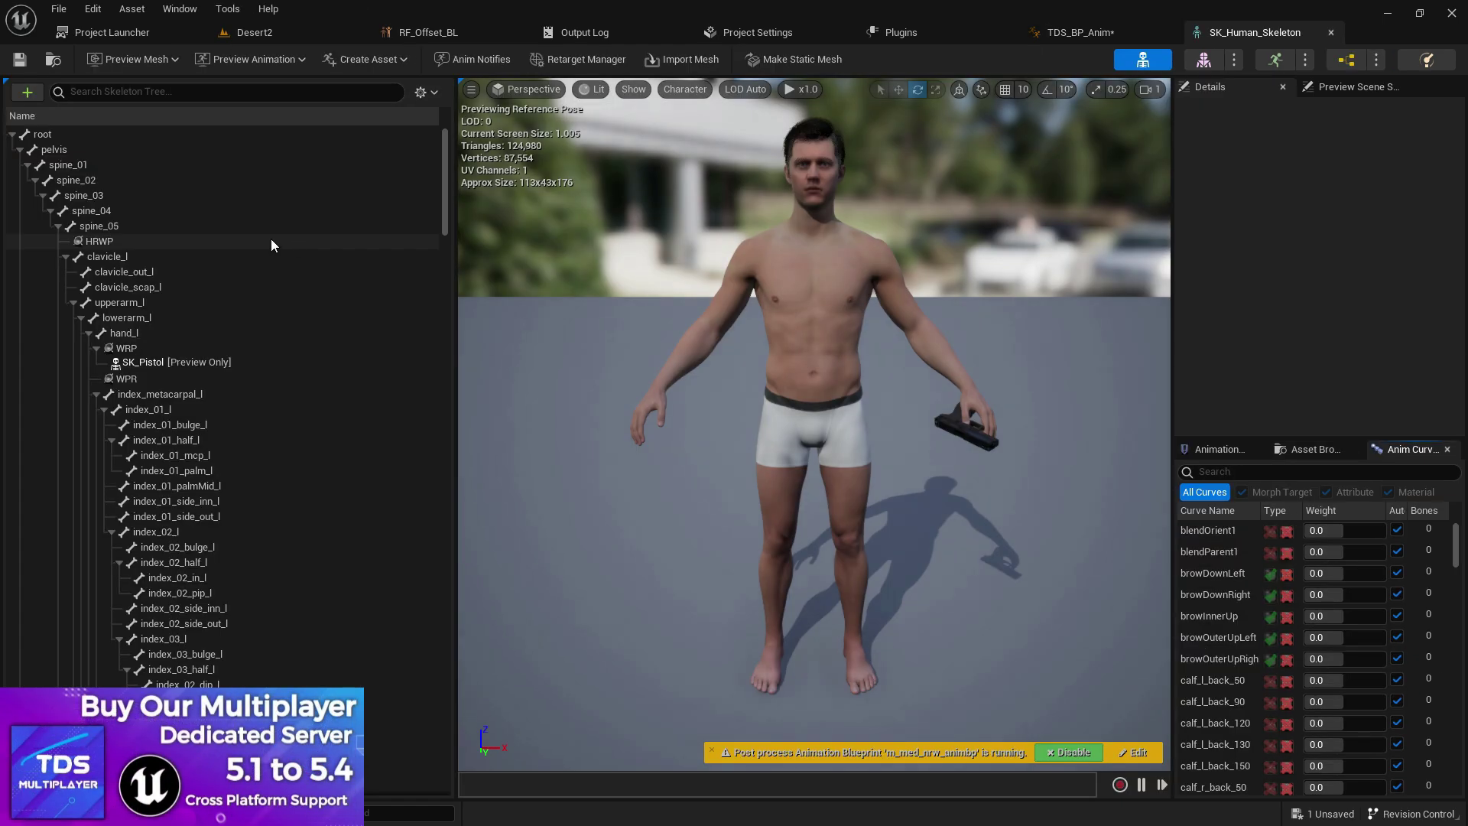
click(93, 167)
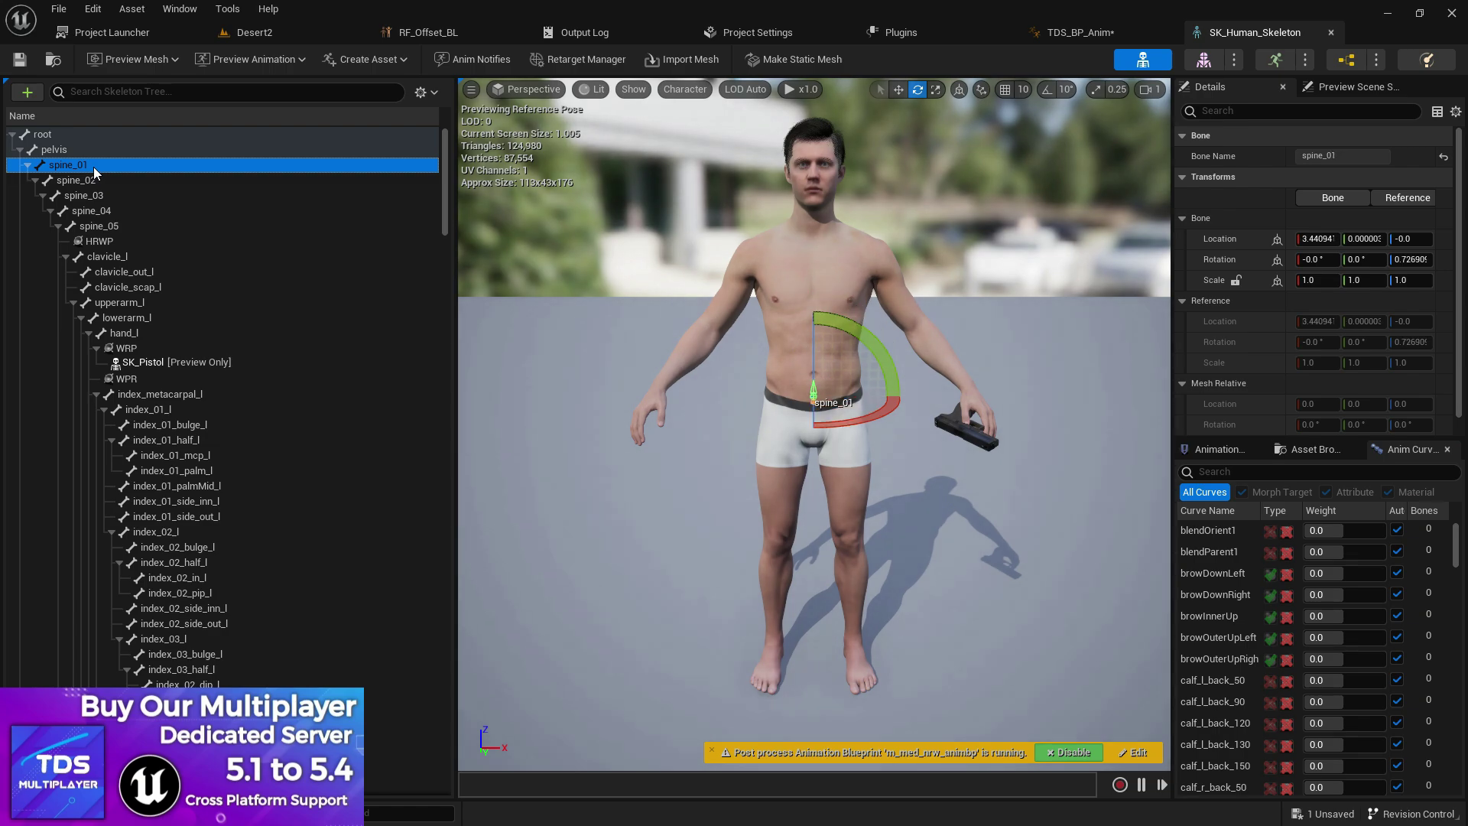
click(1325, 155)
key(ctrl+c)
right_click(1328, 158)
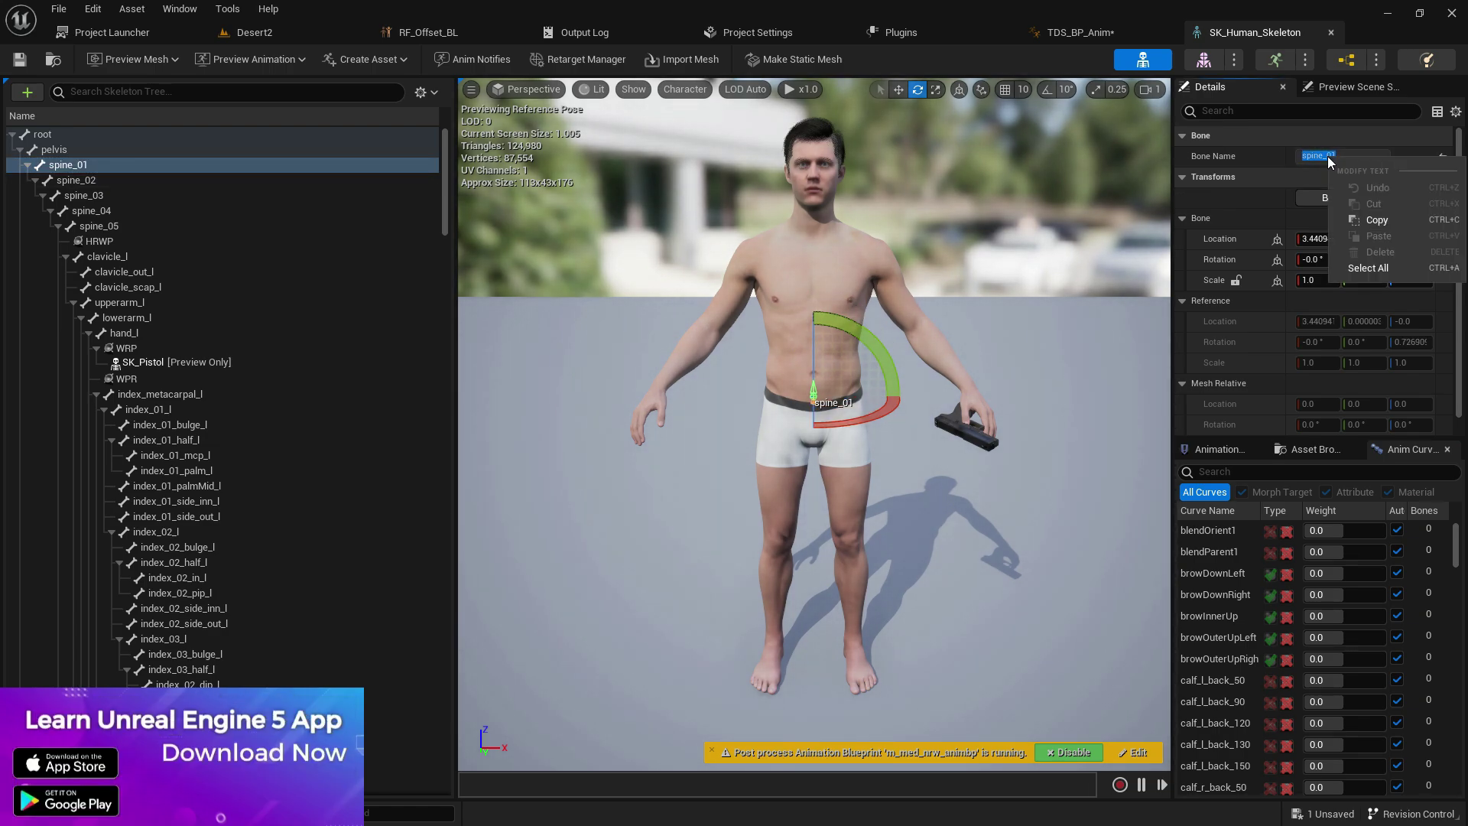
click(1348, 219)
click(1068, 35)
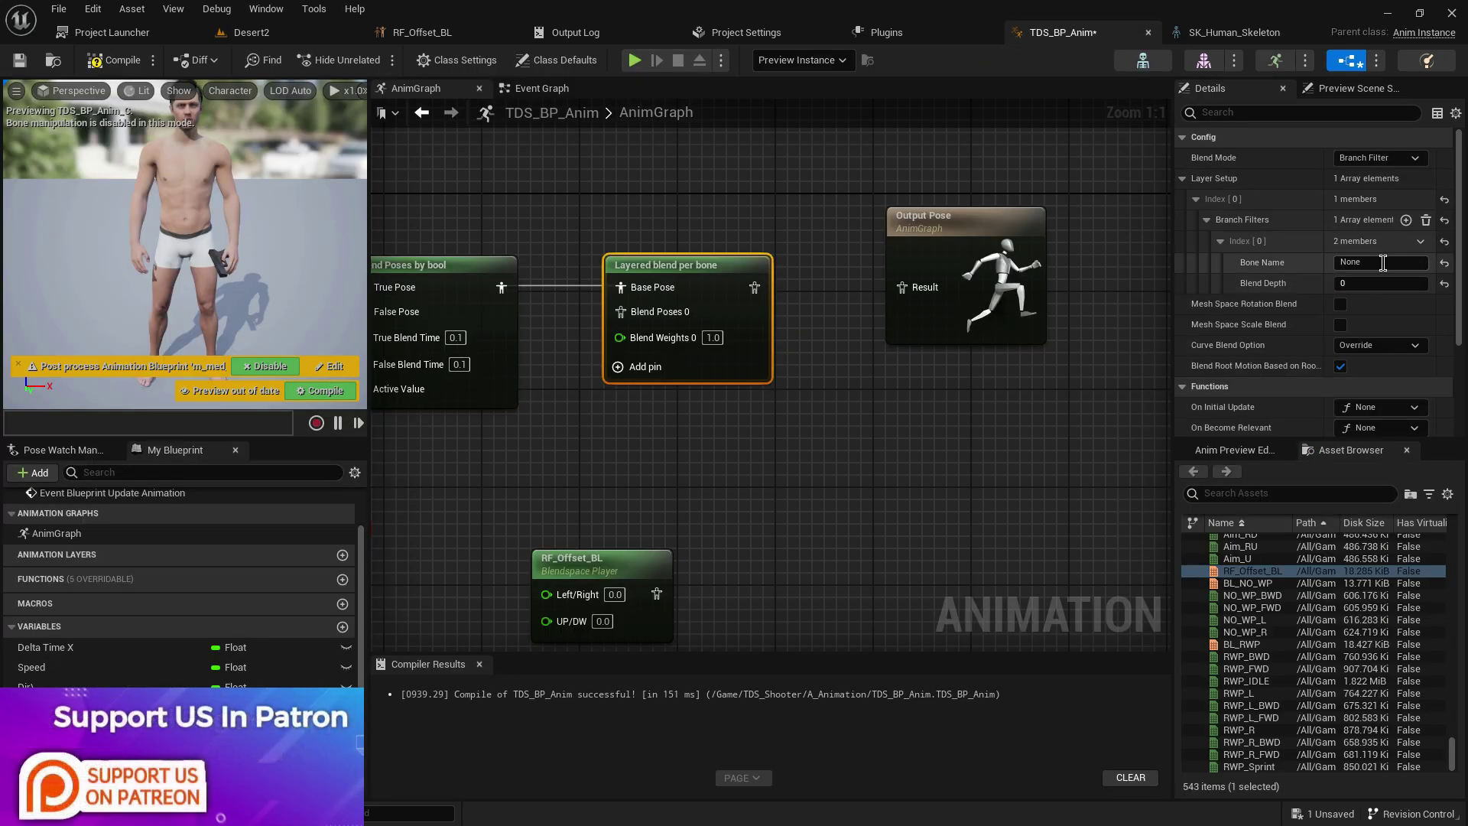
click(1372, 266)
key(ctrl+v)
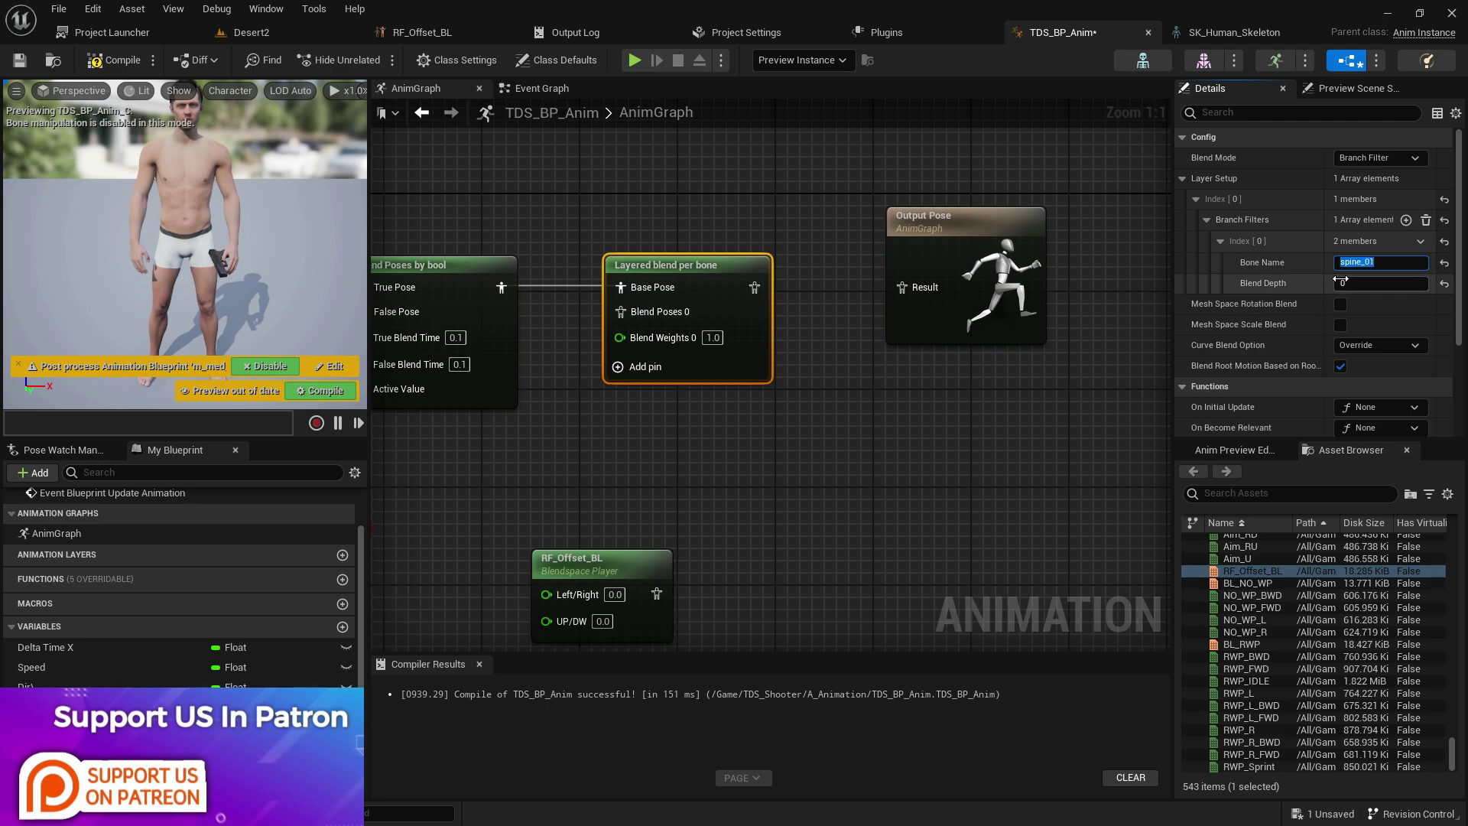
- Set the branch filter's Blend Depth to 4 and enable Mesh Space Rotation Blend
click(1345, 282)
text(4)
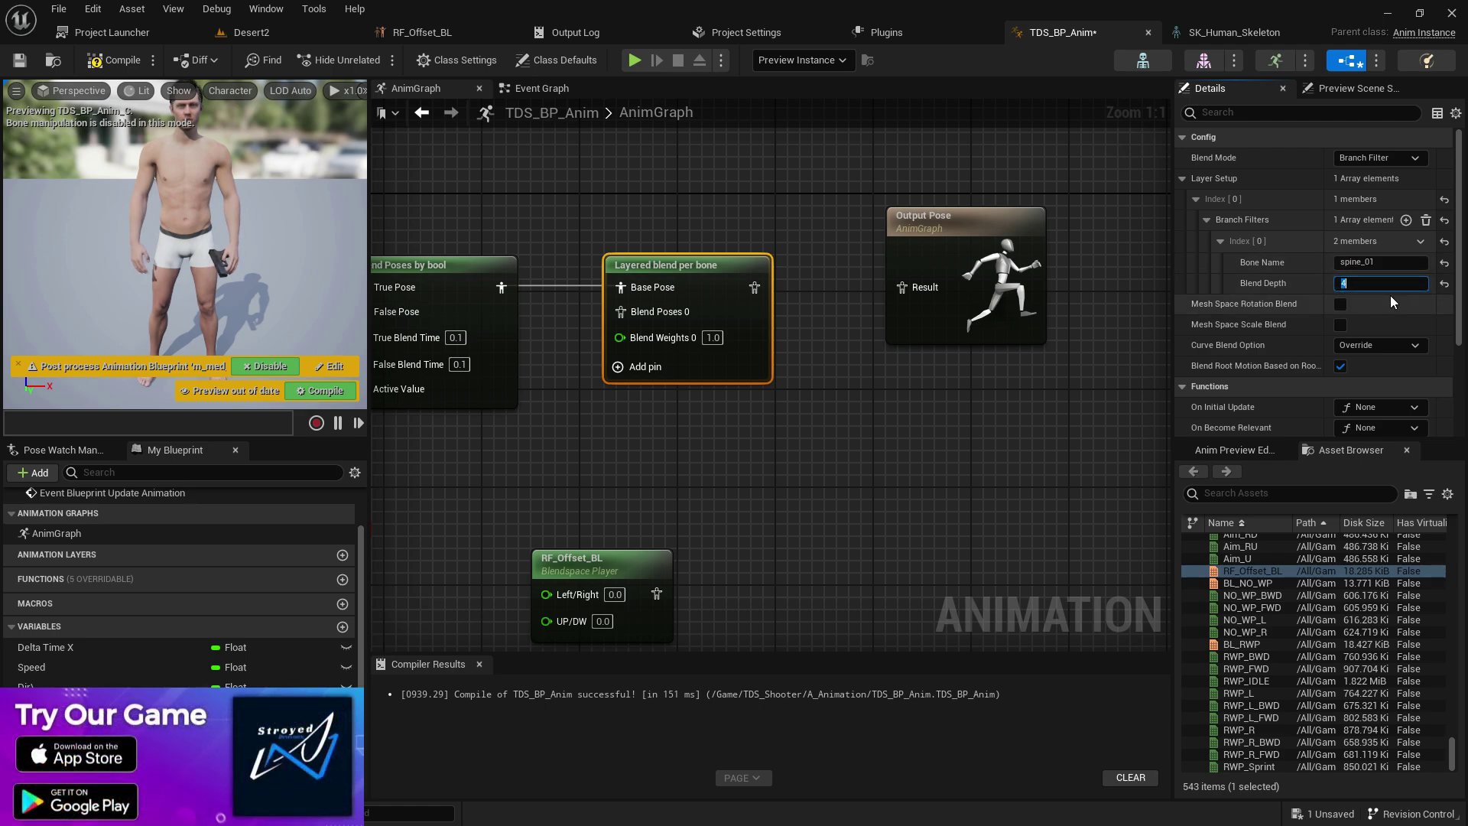
click(1339, 305)
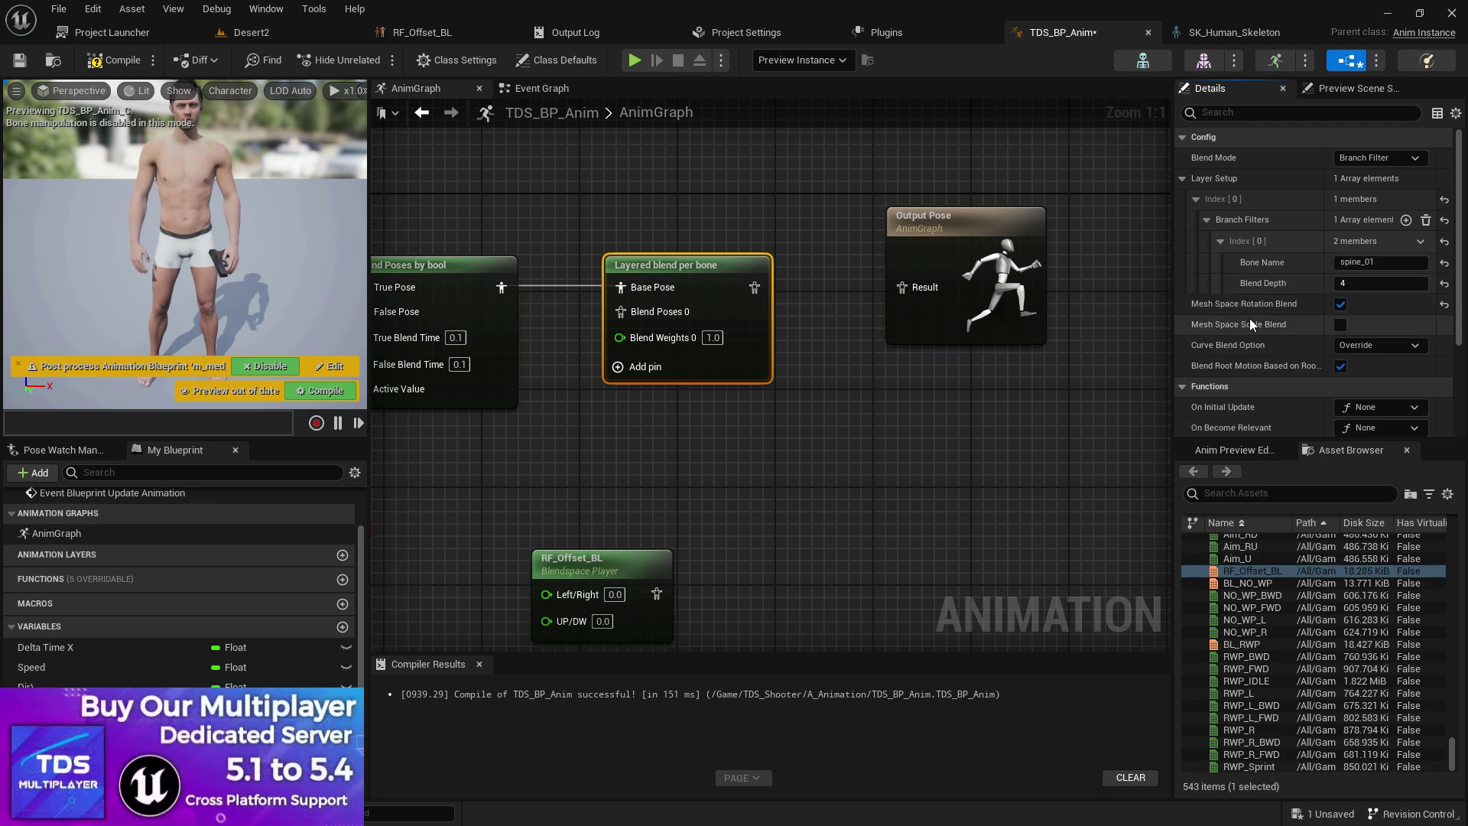
- Connect RF_Offset_BL to Blend Poses 0 and the Layered blend per bone output to Output Pose, then tidy their spacing
right_drag(817, 459, 878, 328)
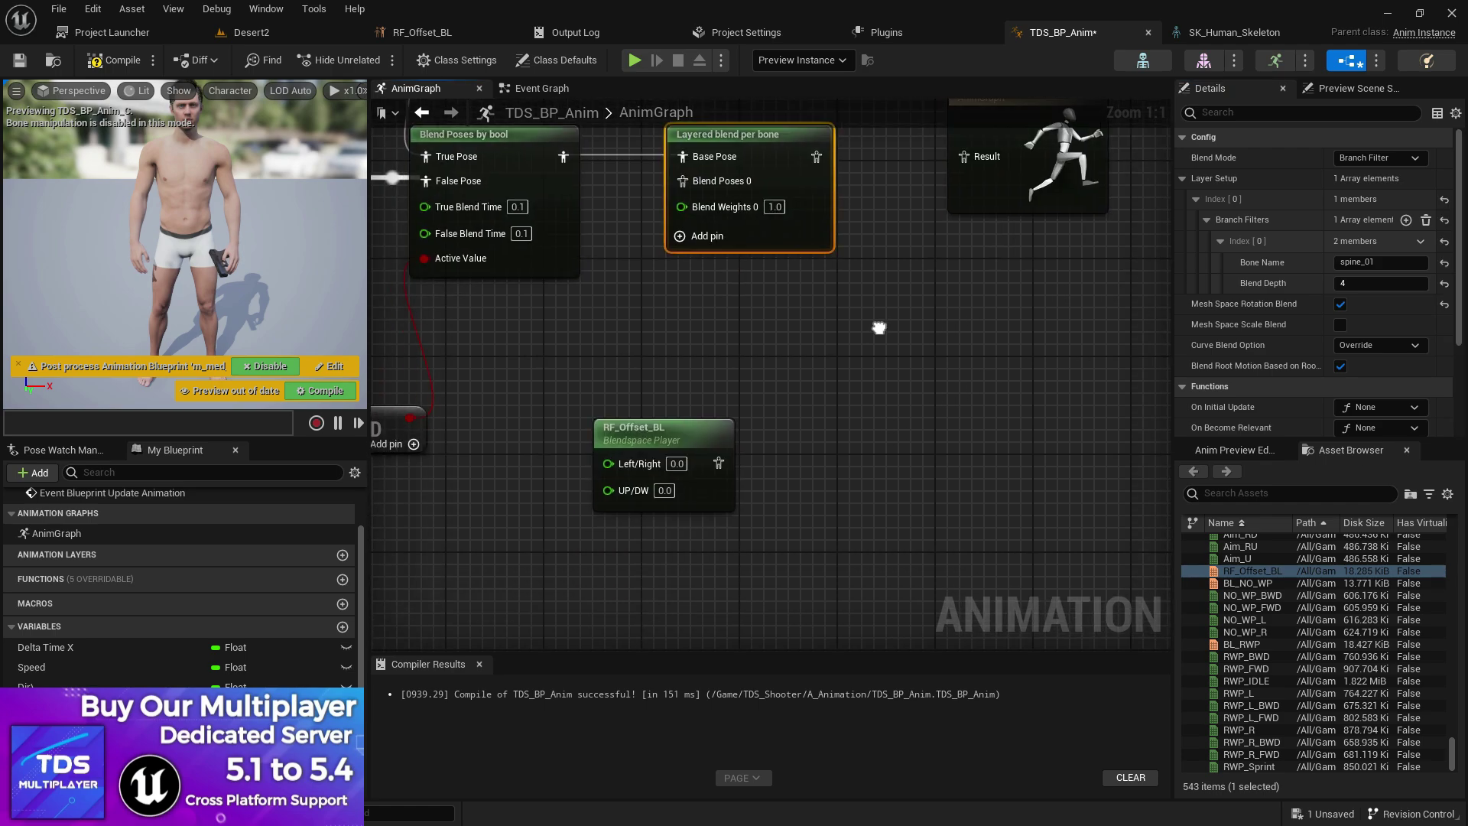
right_drag(711, 401, 792, 477)
drag(799, 539, 765, 257)
drag(740, 508, 737, 391)
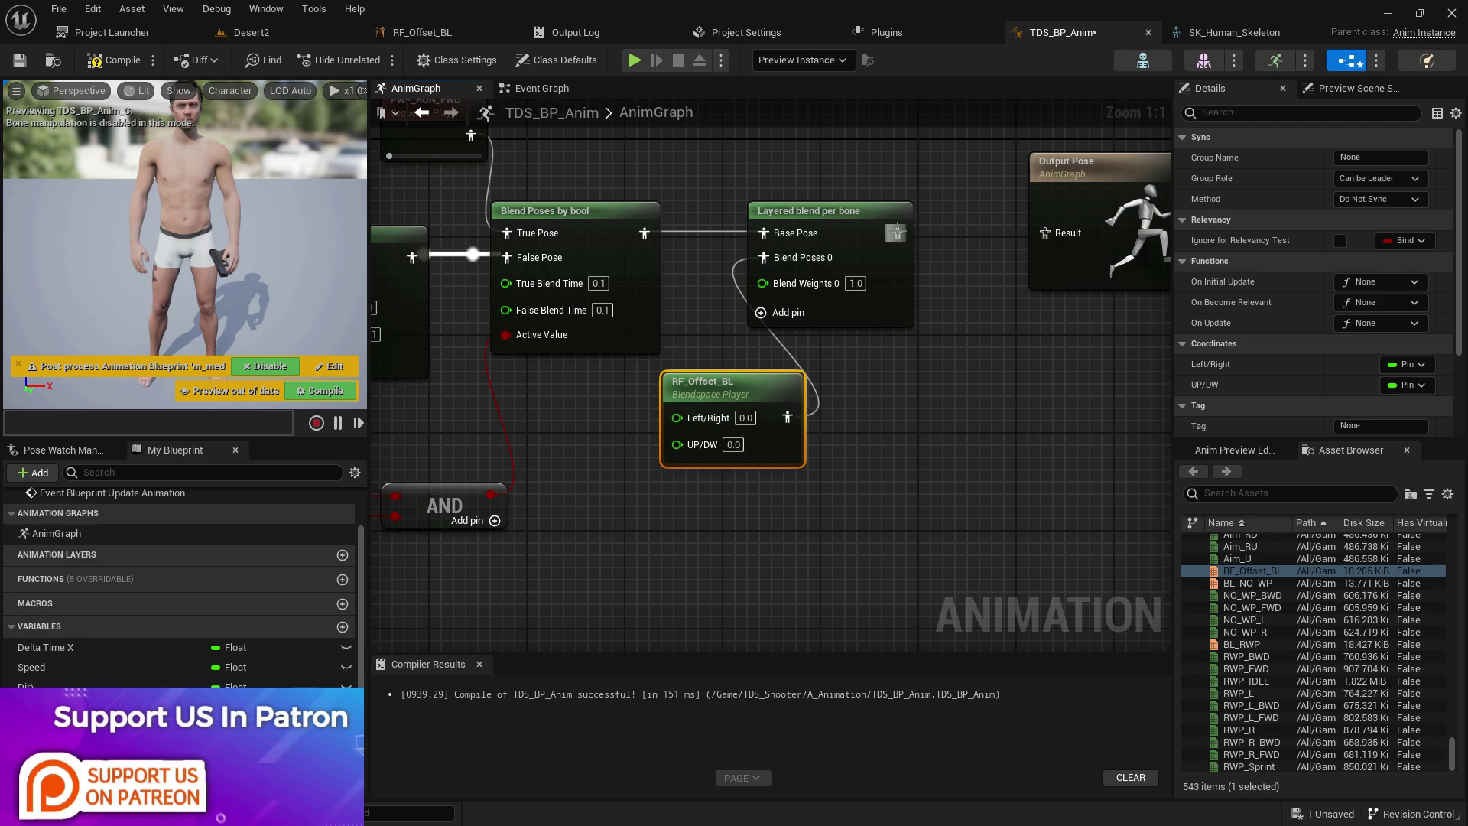
drag(896, 281, 982, 282)
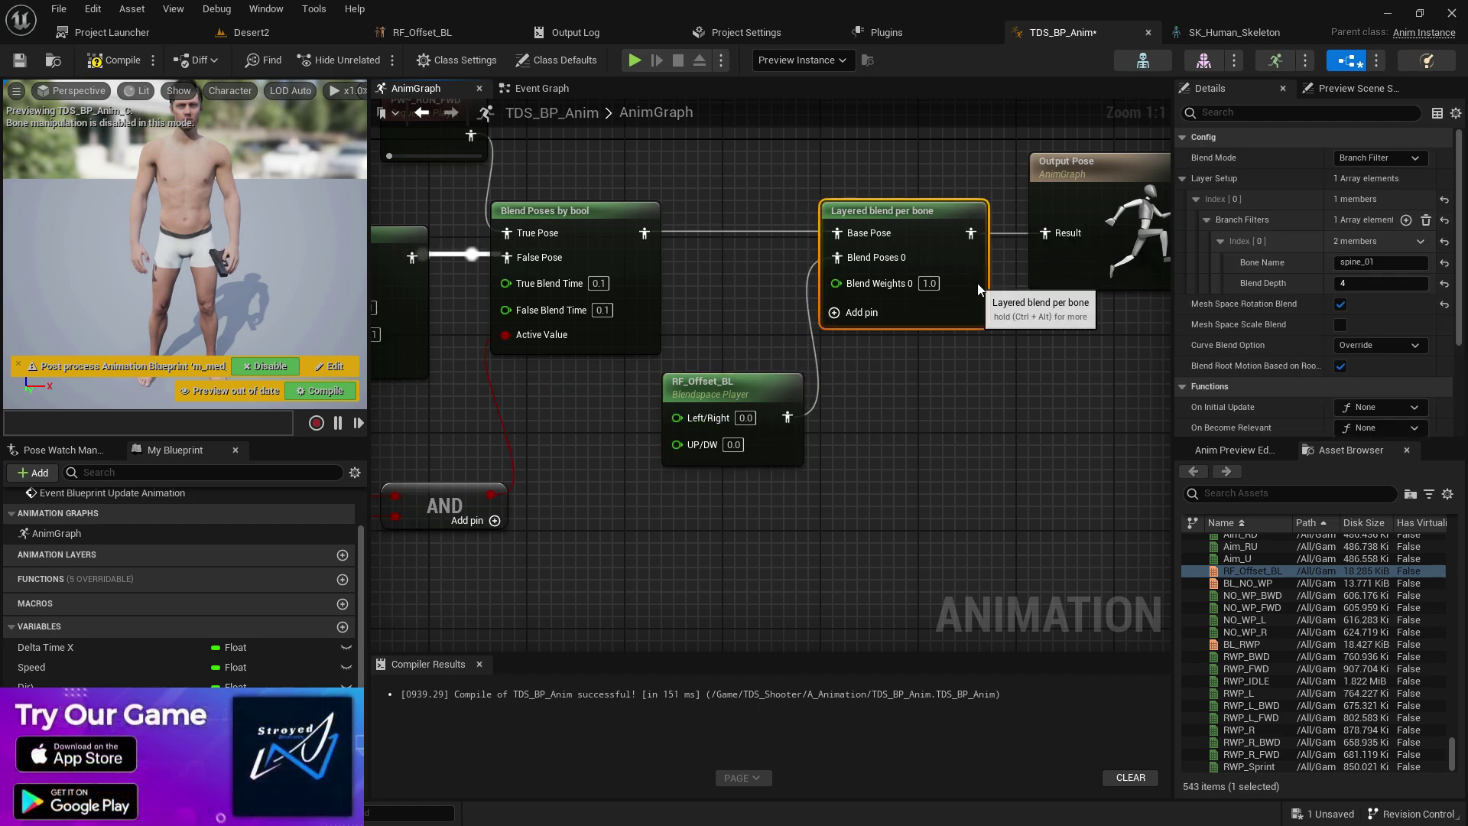
click(890, 422)
right_drag(646, 462, 745, 428)
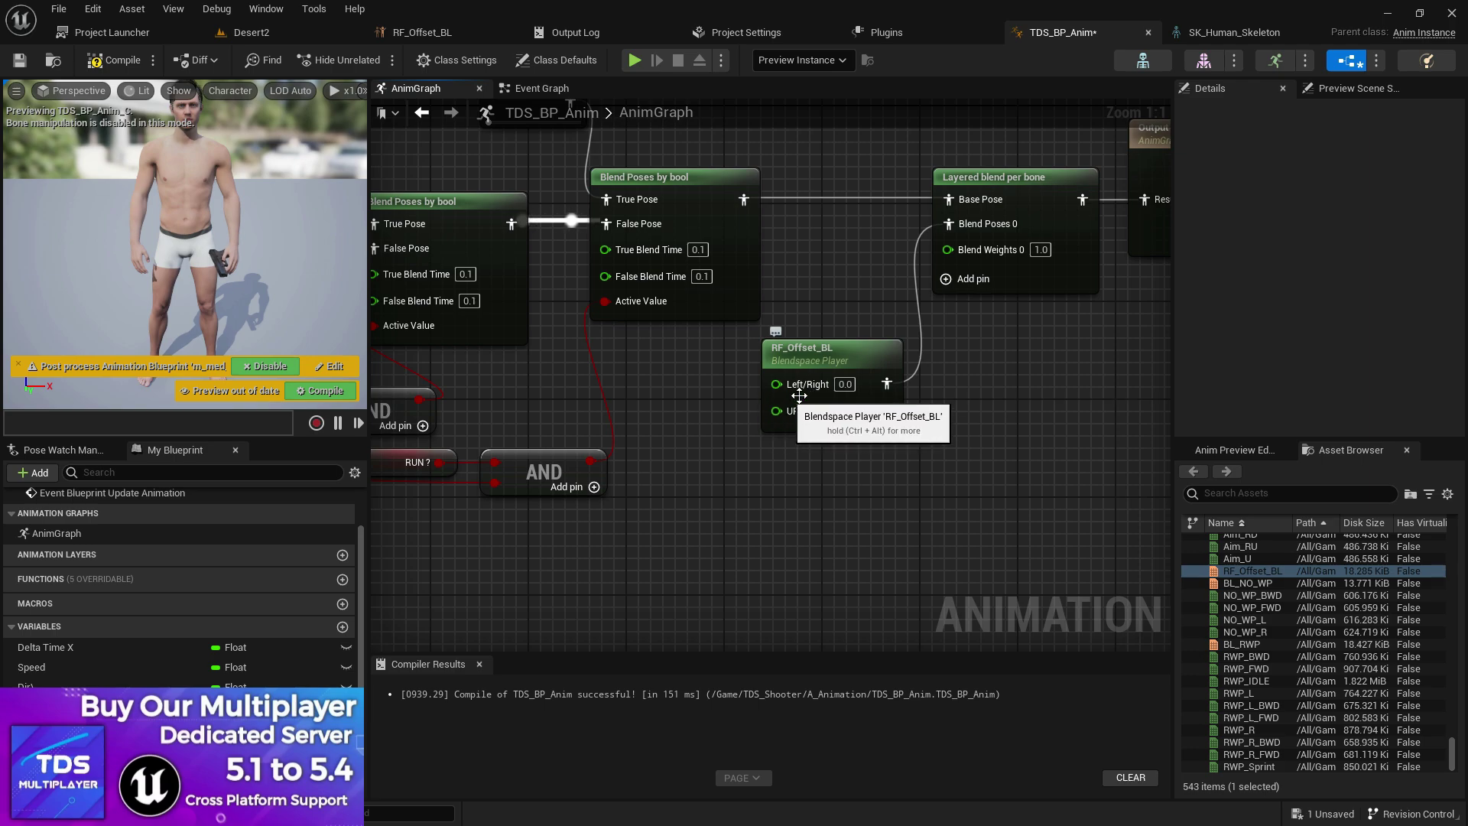
right_click(809, 393)
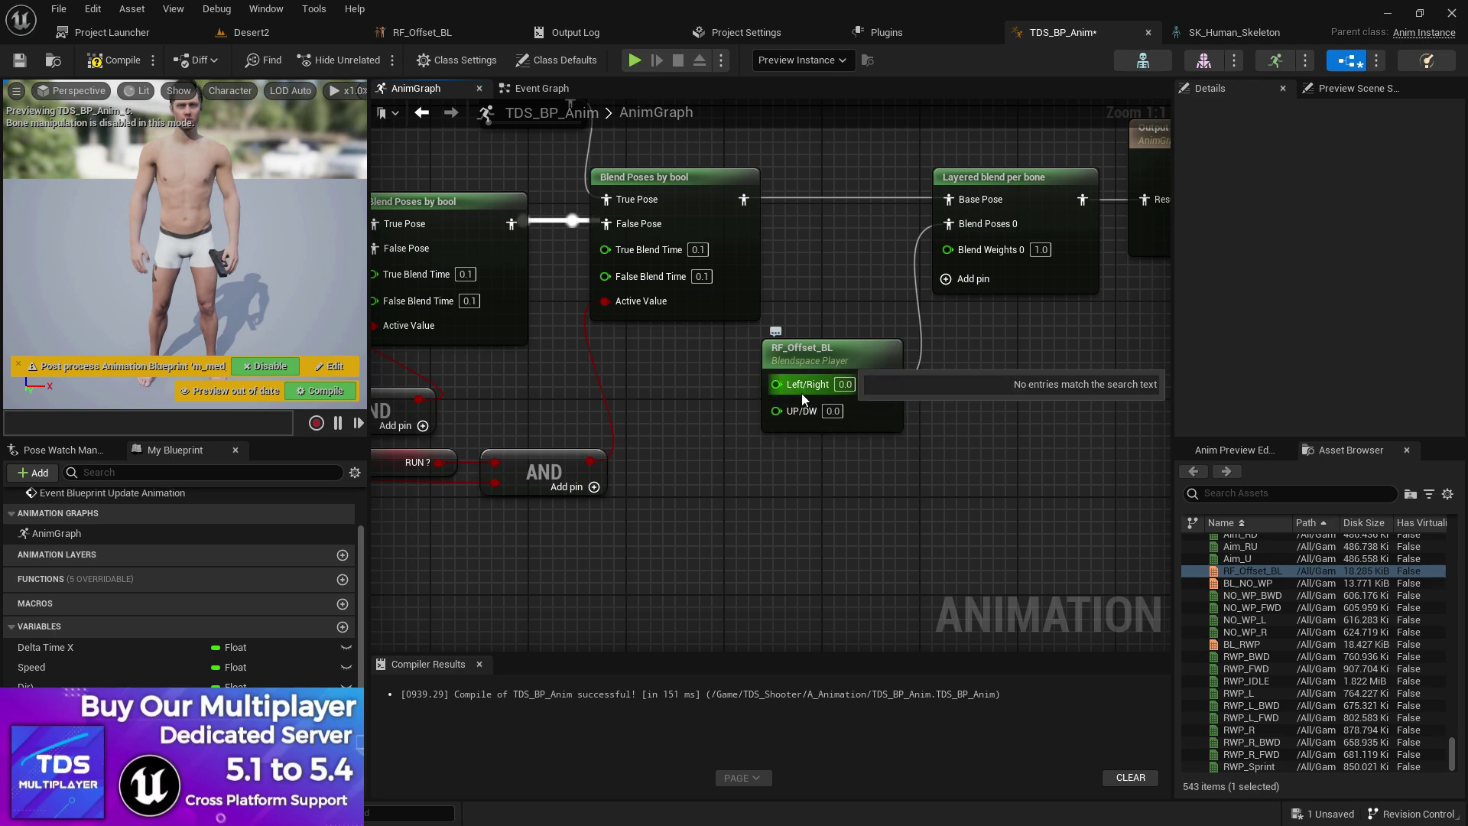
- Feed the Offset variable into the UP/DW input of RF_Offset_BL in the AnimGraph, and compile and save TDS_BP_Anim
click(804, 393)
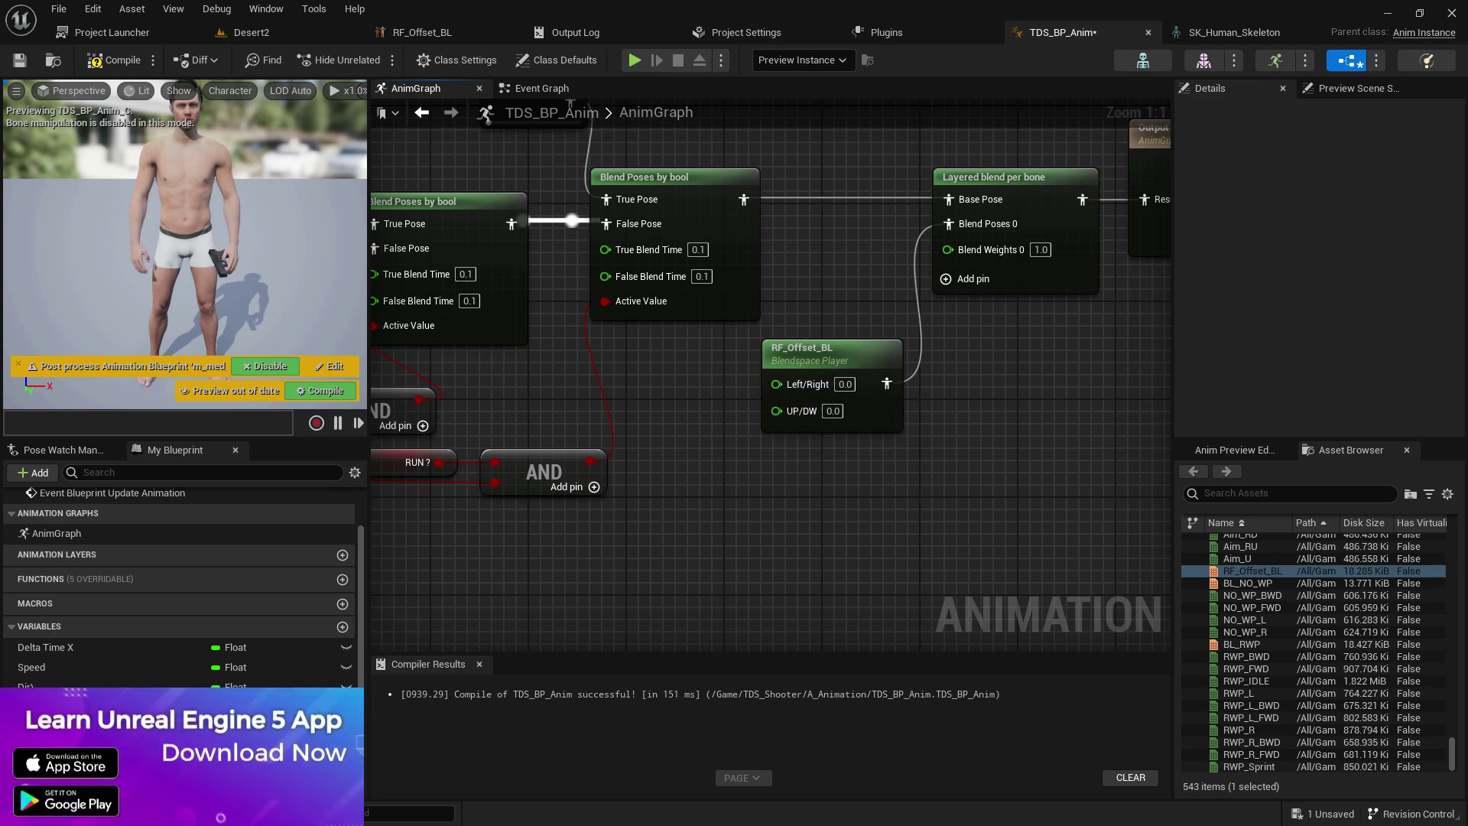
drag(35, 766, 594, 484)
click(662, 550)
drag(671, 524, 778, 409)
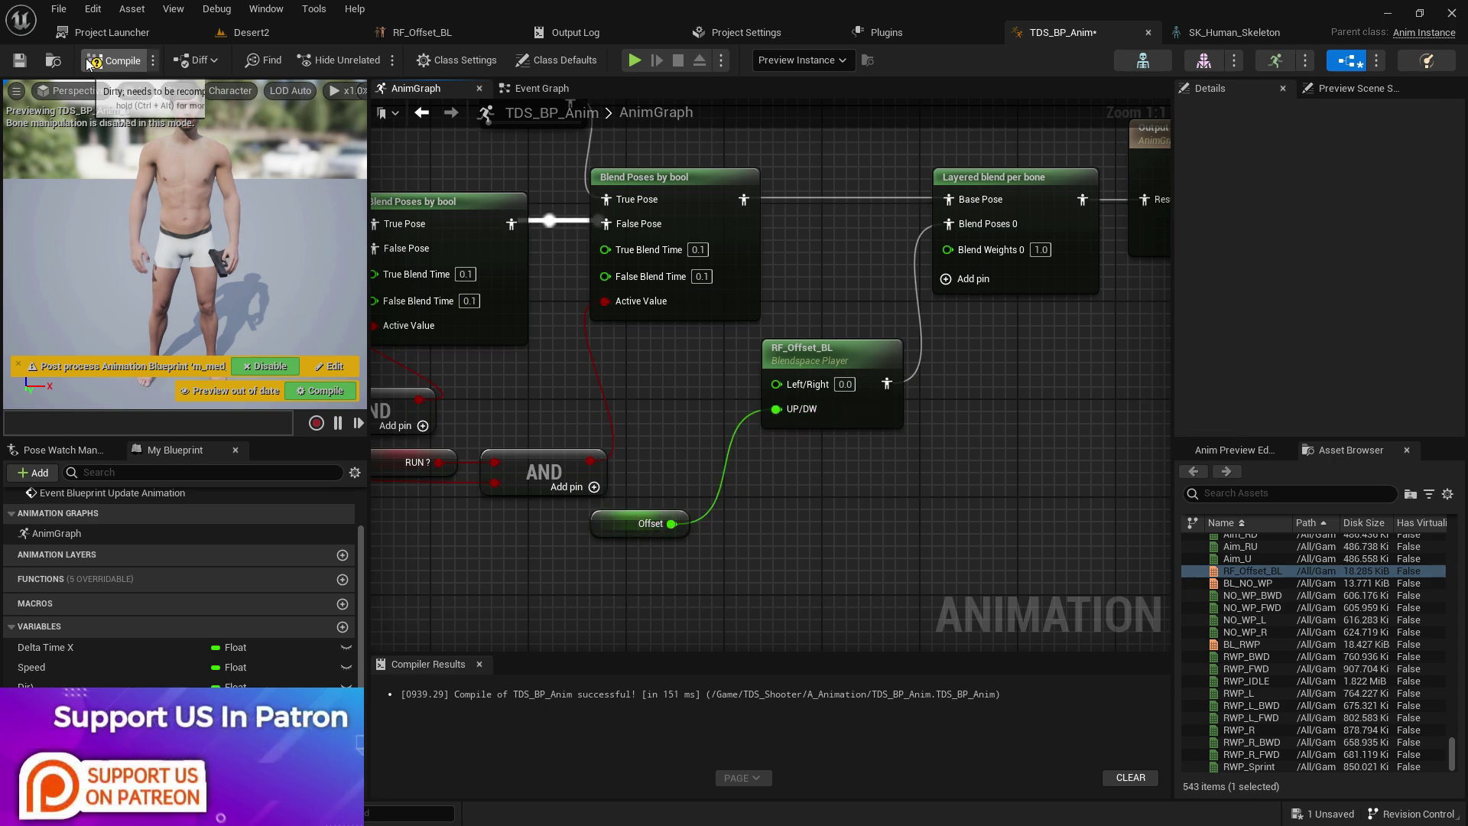
key(F7)
key(ctrl+s)
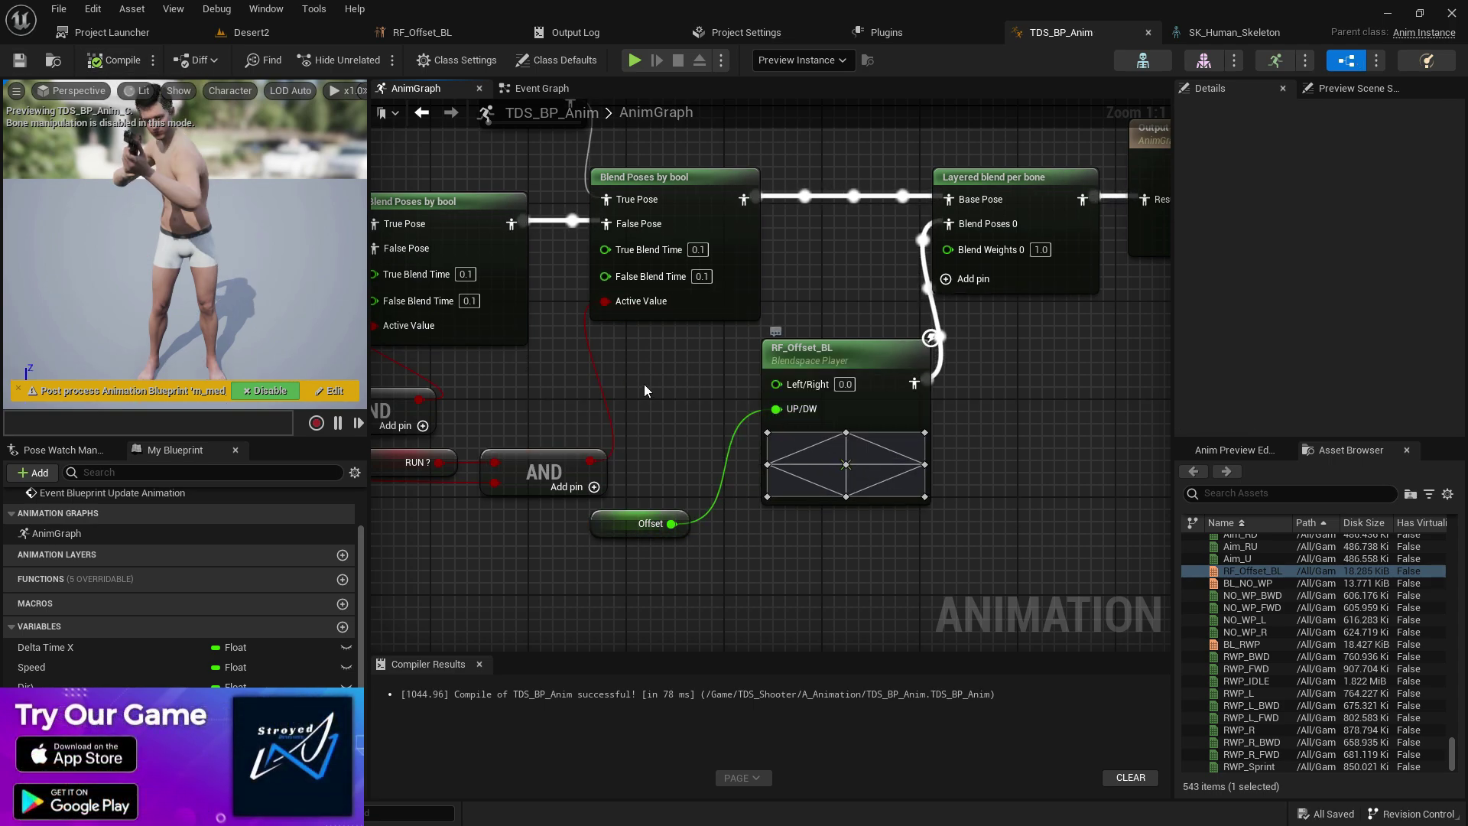
- Switch to the Desert2 level and save it
right_drag(711, 201, 657, 250)
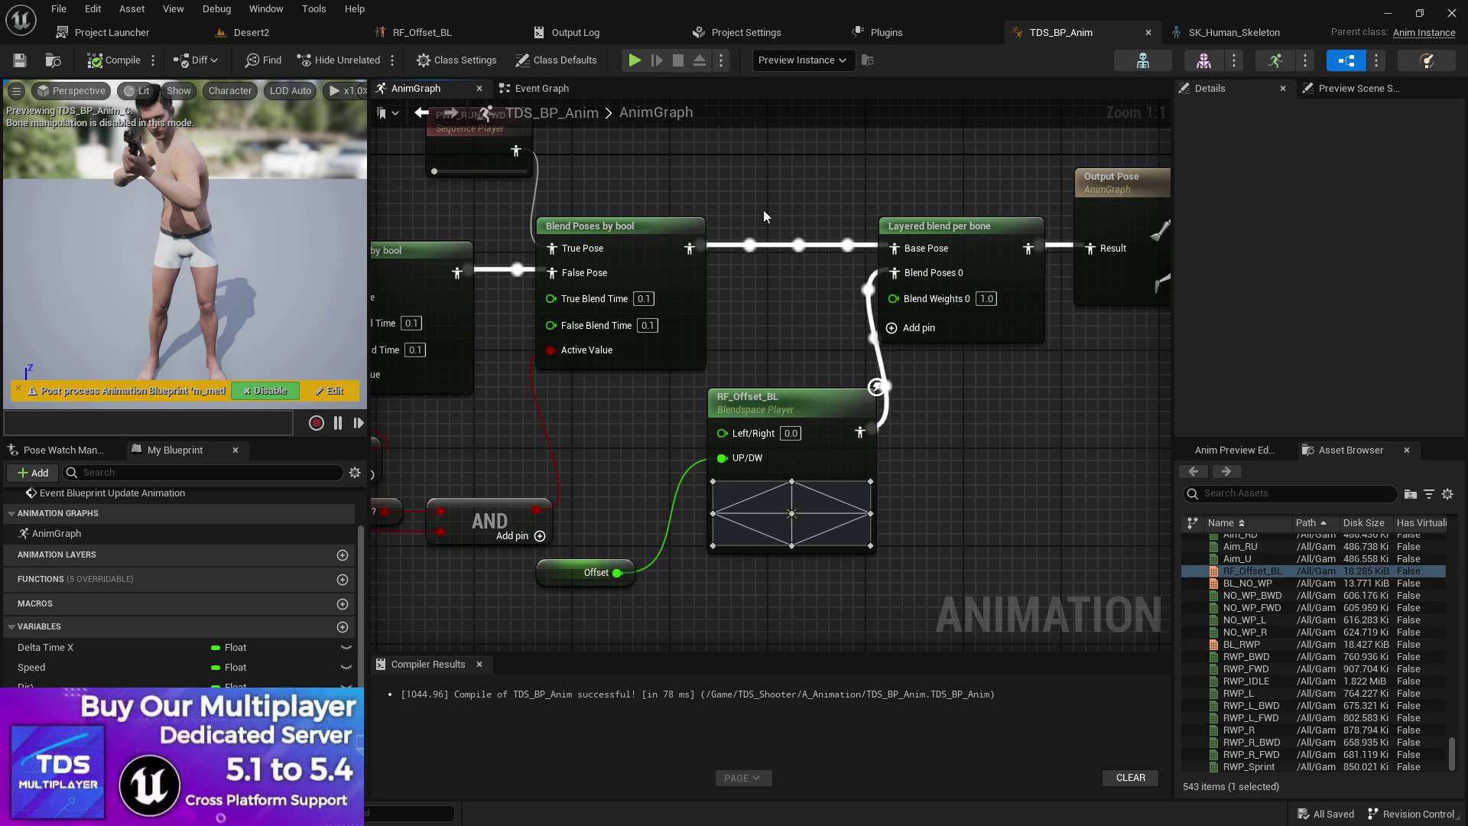
click(289, 34)
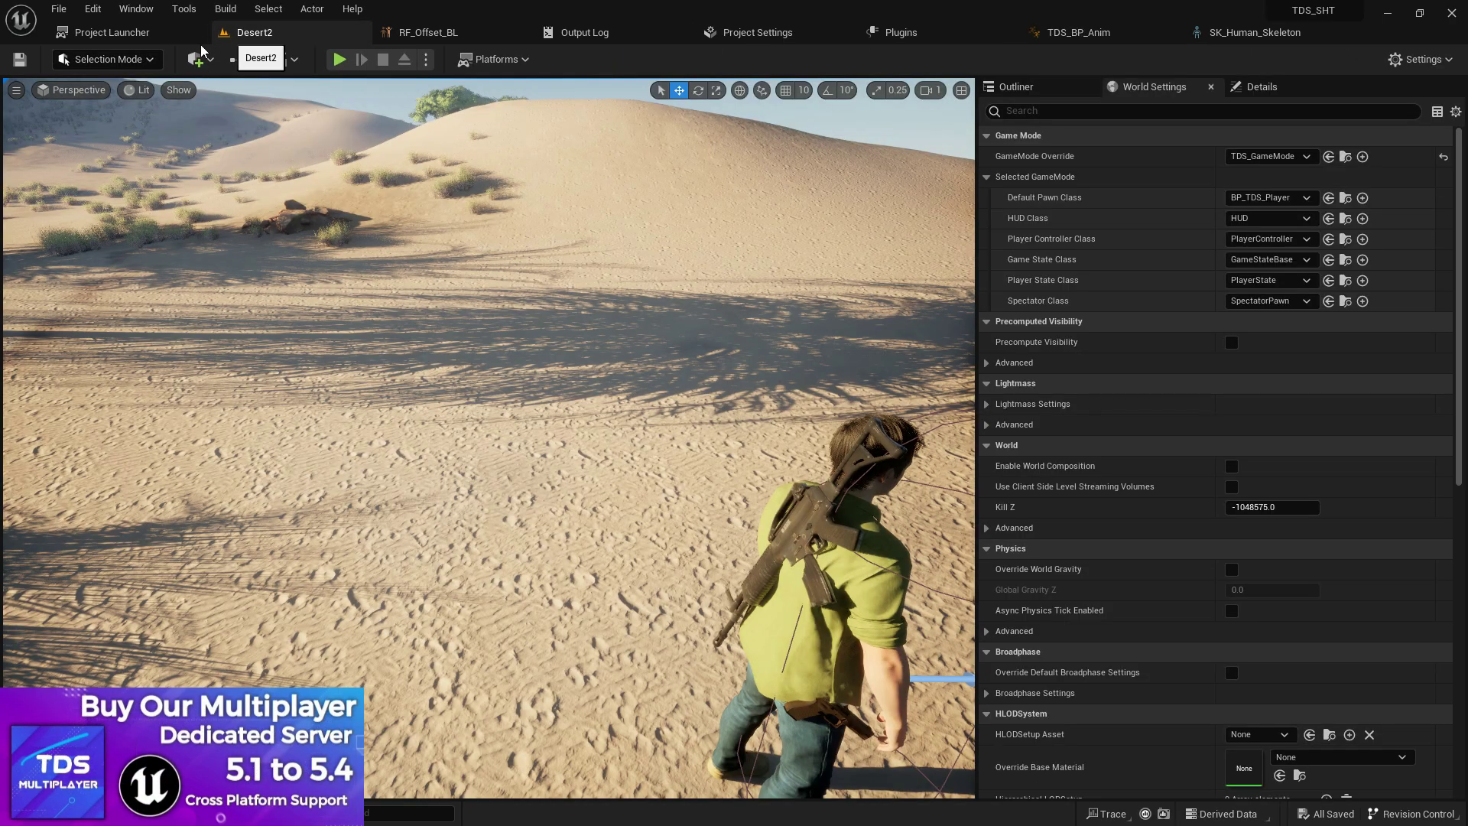
click(20, 61)
- Revisit the Offset wiring in the TDS_BP_Anim Event Graph, recompile the blueprint, and play the Desert2 level to test aiming
click(1078, 32)
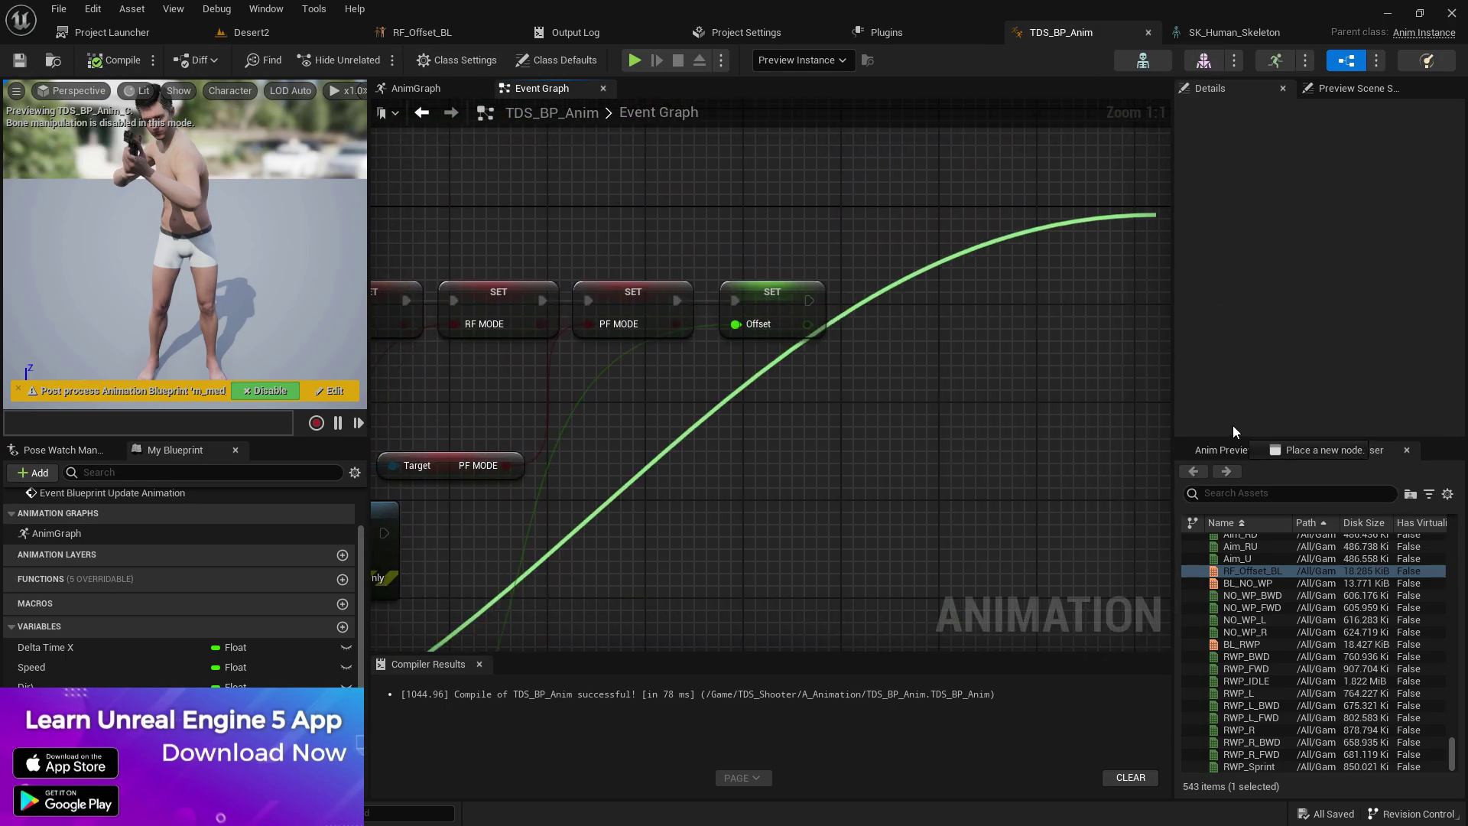
drag(1227, 428, 623, 324)
click(120, 67)
click(253, 32)
click(340, 60)
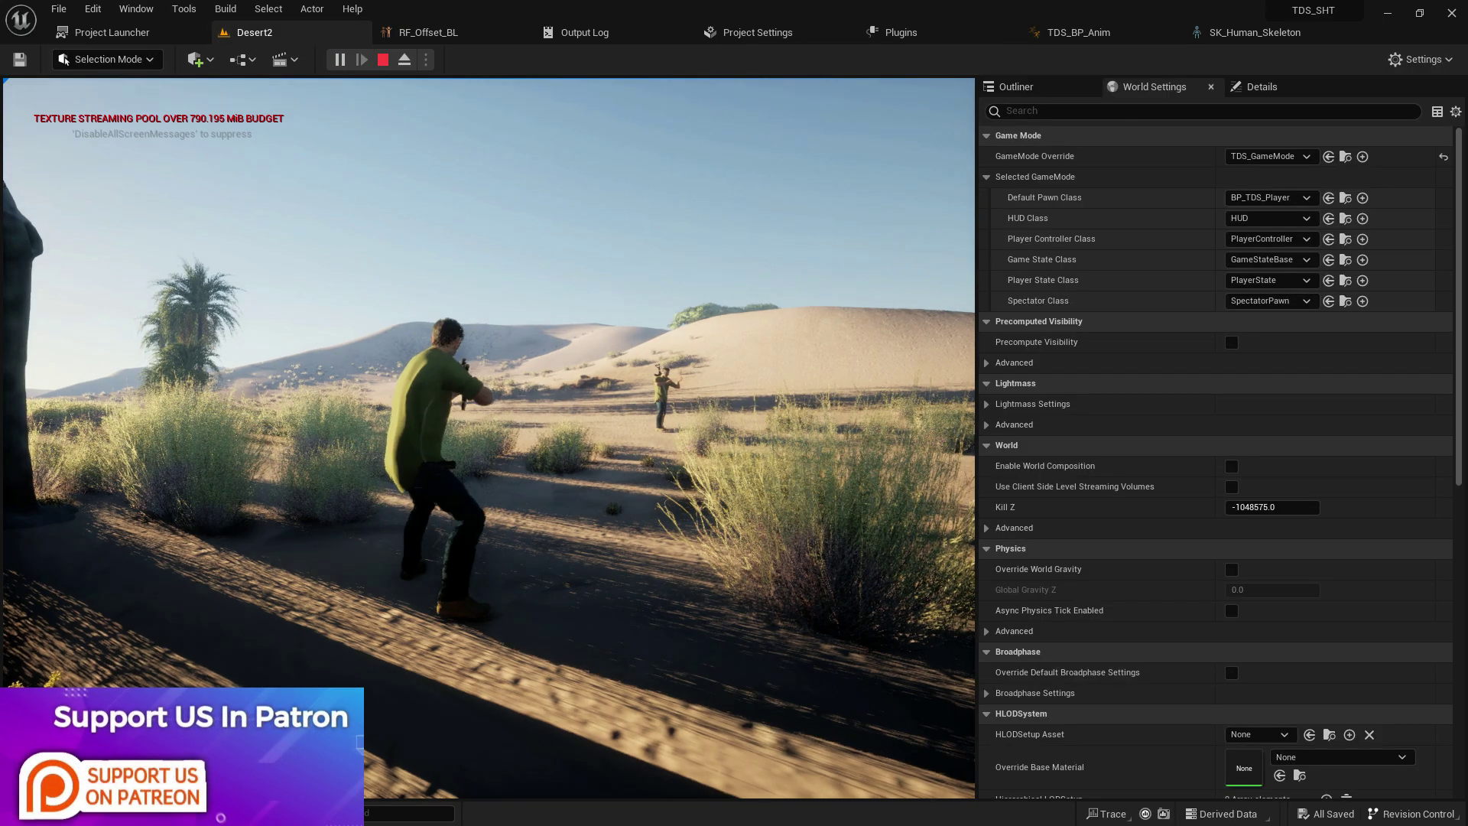